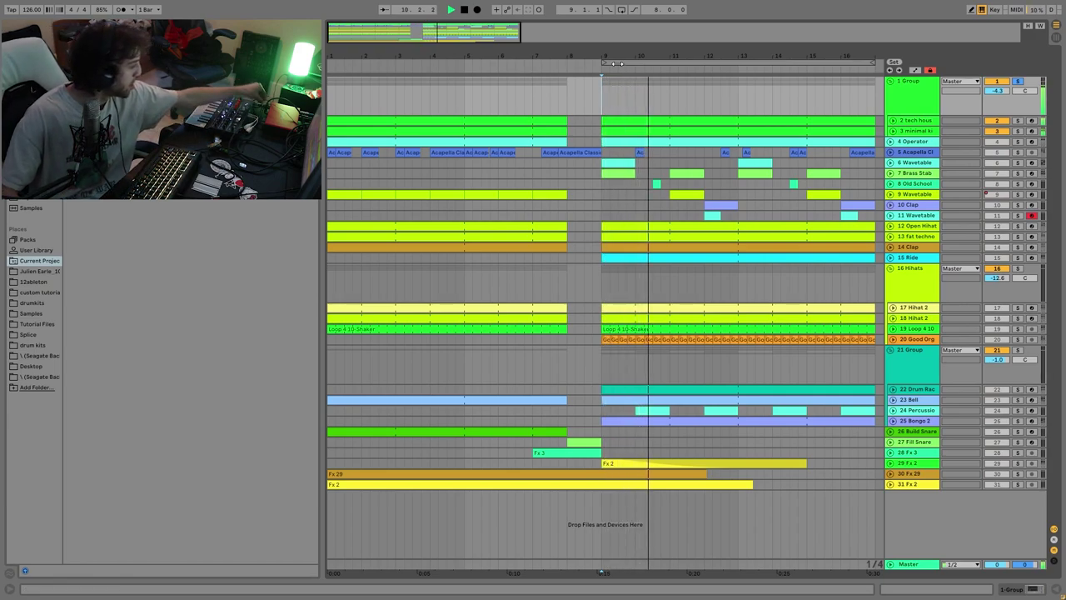
# Solo the tech house kick track, play it from bar 9 and show its device chain.
pyautogui.press('space')
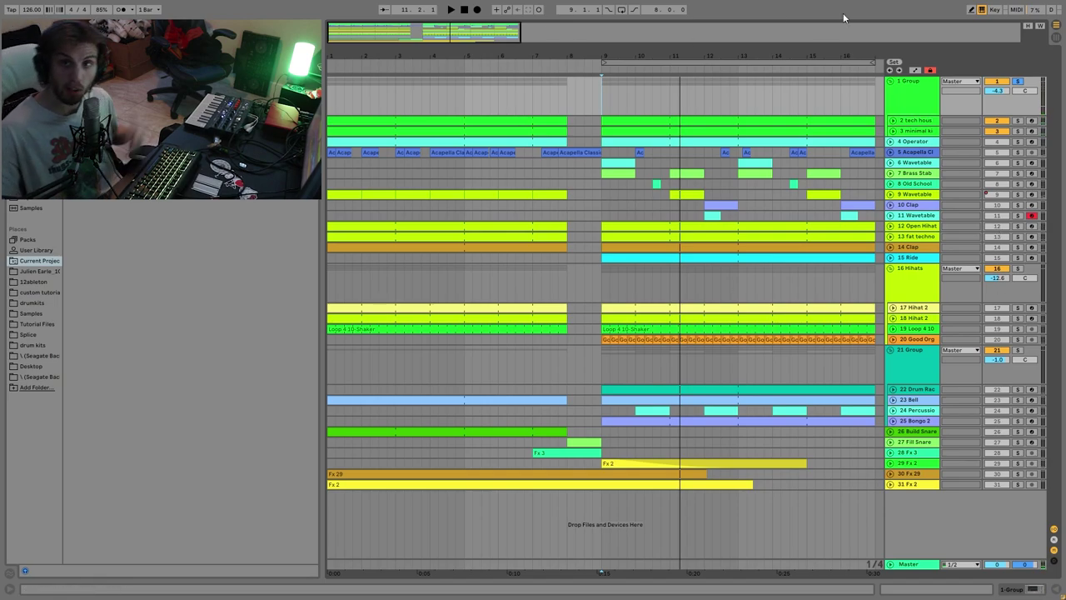
pyautogui.click(918, 120)
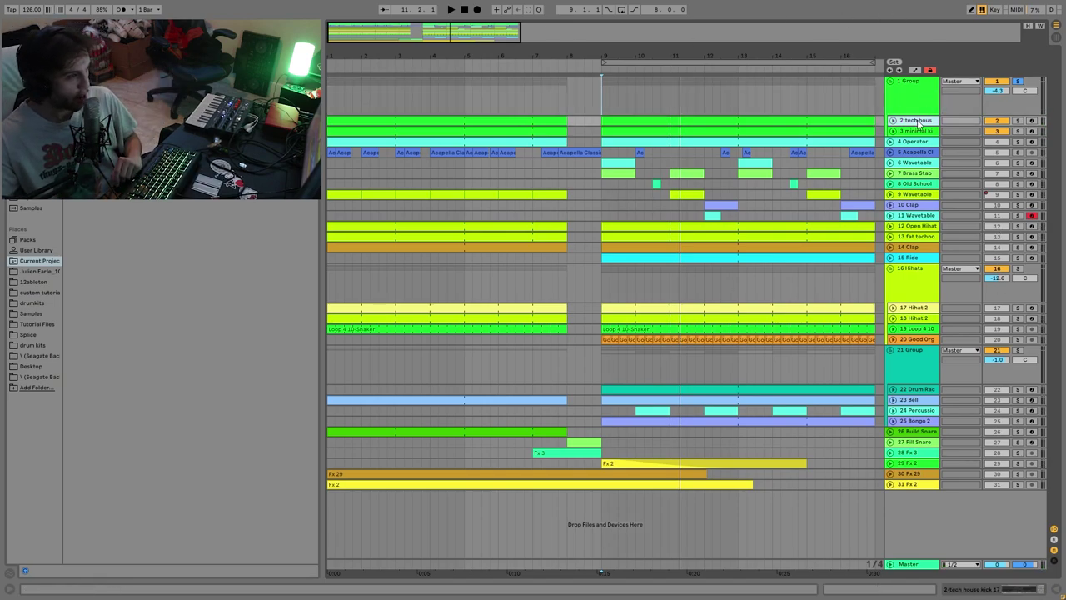
pyautogui.click(1017, 122)
pyautogui.press('space')
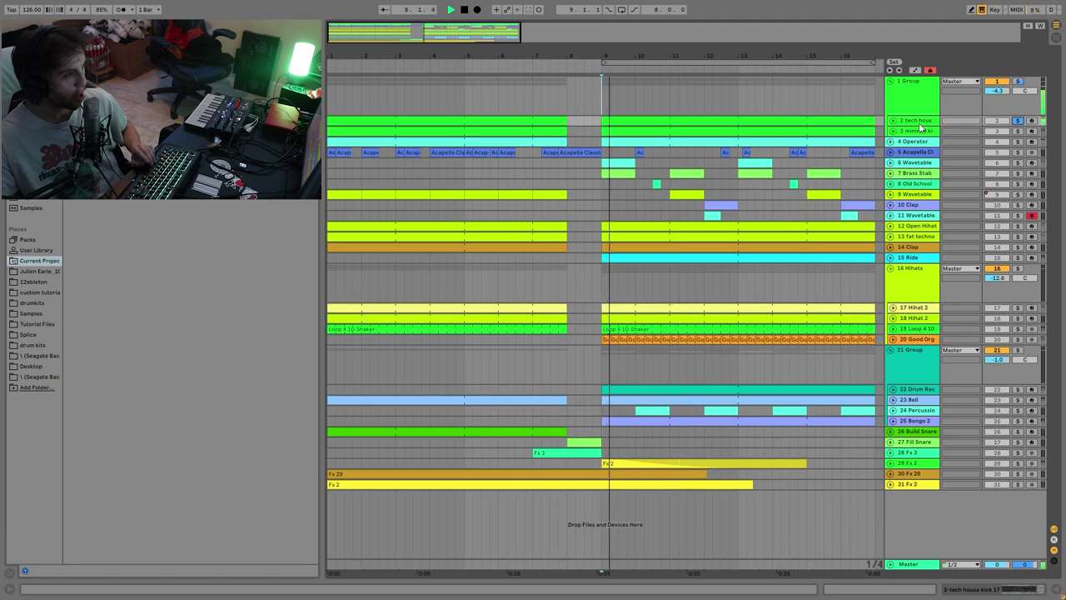
pyautogui.hotkey('shift', 'Tab')
pyautogui.press('space')
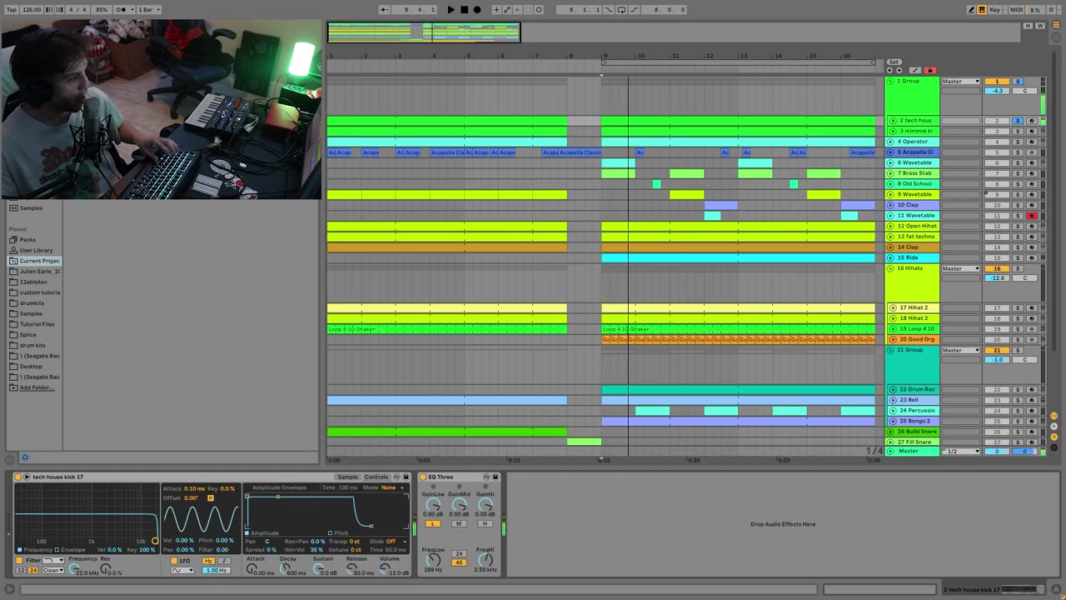
# Solo and audition the minimal kick track, comparing its EQ Three settings with those of the tech house kick.
pyautogui.click(1015, 131)
pyautogui.click(926, 131)
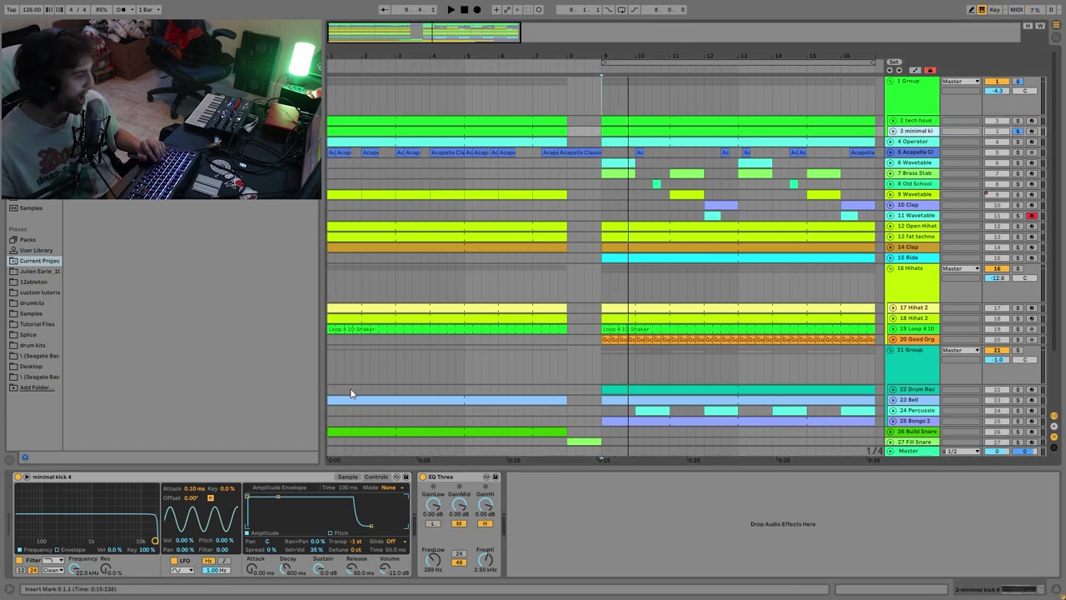
pyautogui.press('space')
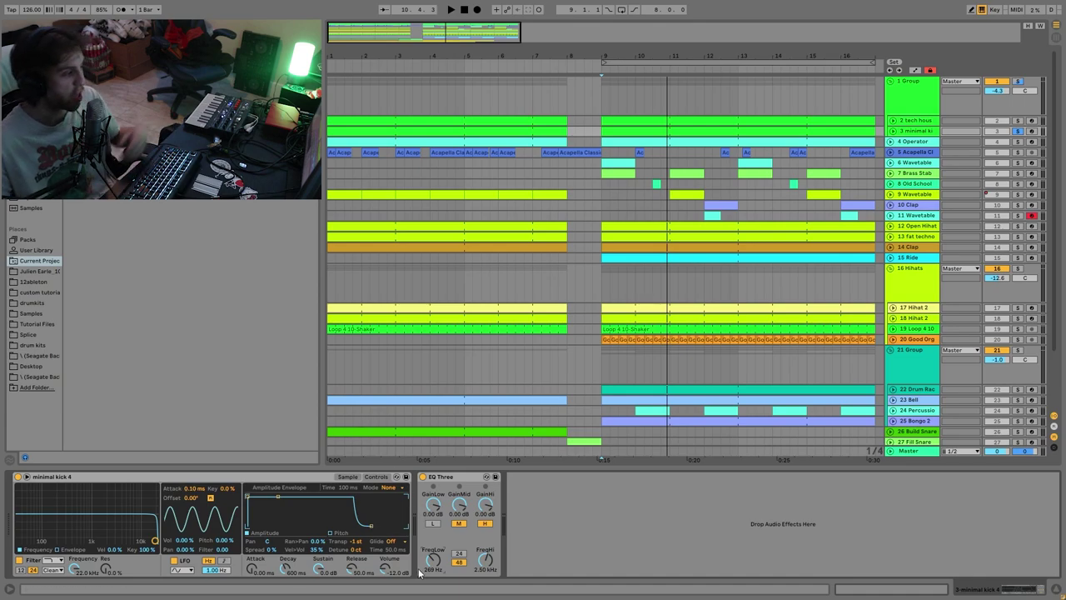
pyautogui.click(919, 122)
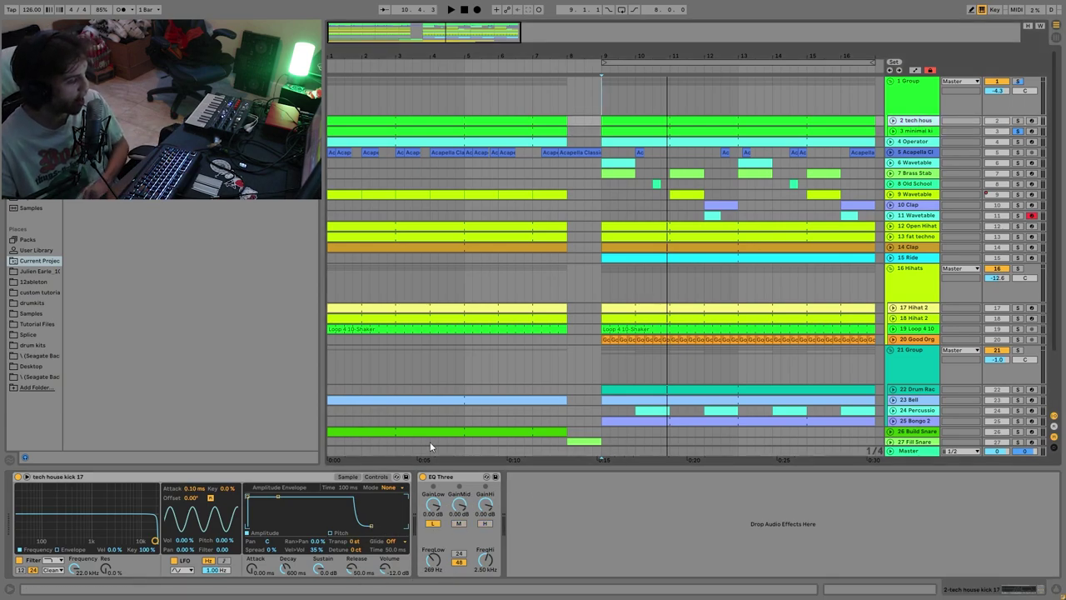
pyautogui.click(924, 131)
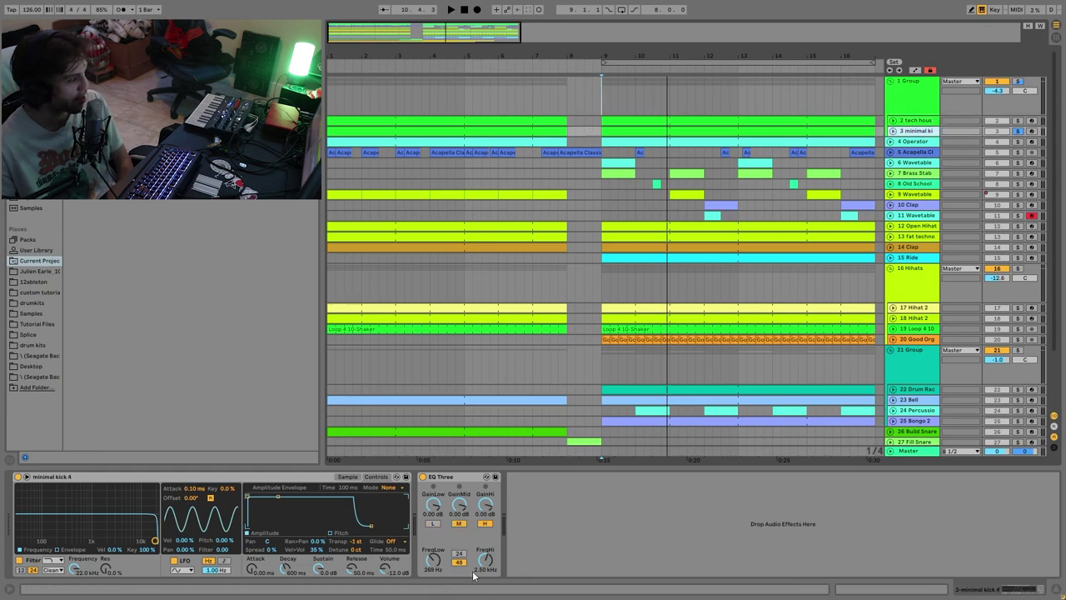
# Show the sample waveforms of minimal kick 4 and tech house kick 17, zoomed in at their starts.
pyautogui.click(347, 476)
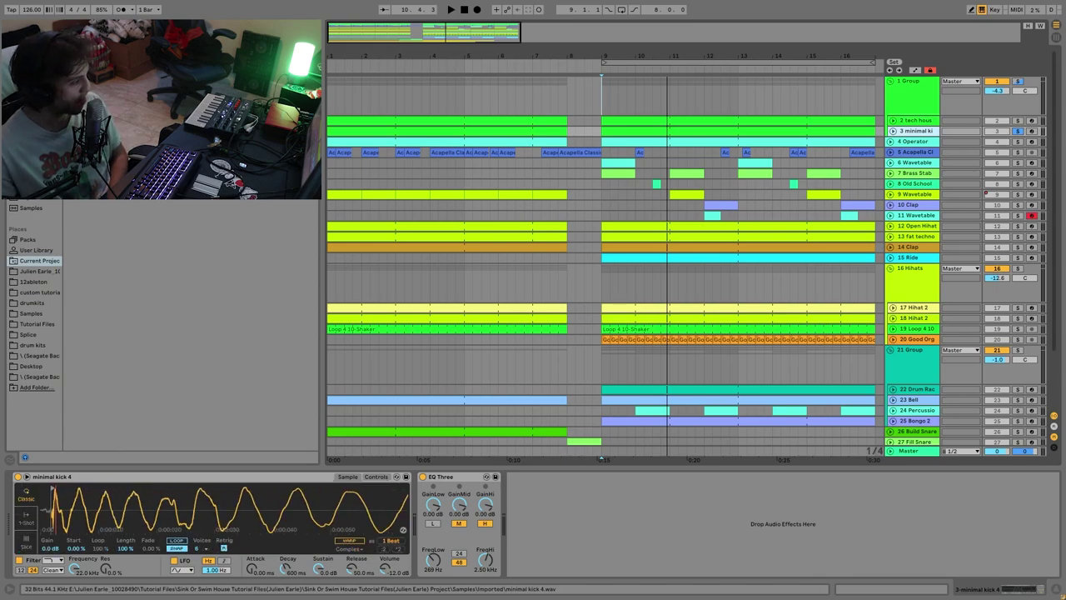
pyautogui.moveTo(56, 506)
pyautogui.mouseDown()
pyautogui.moveTo(57, 490)
pyautogui.moveTo(57, 518)
pyautogui.mouseUp()
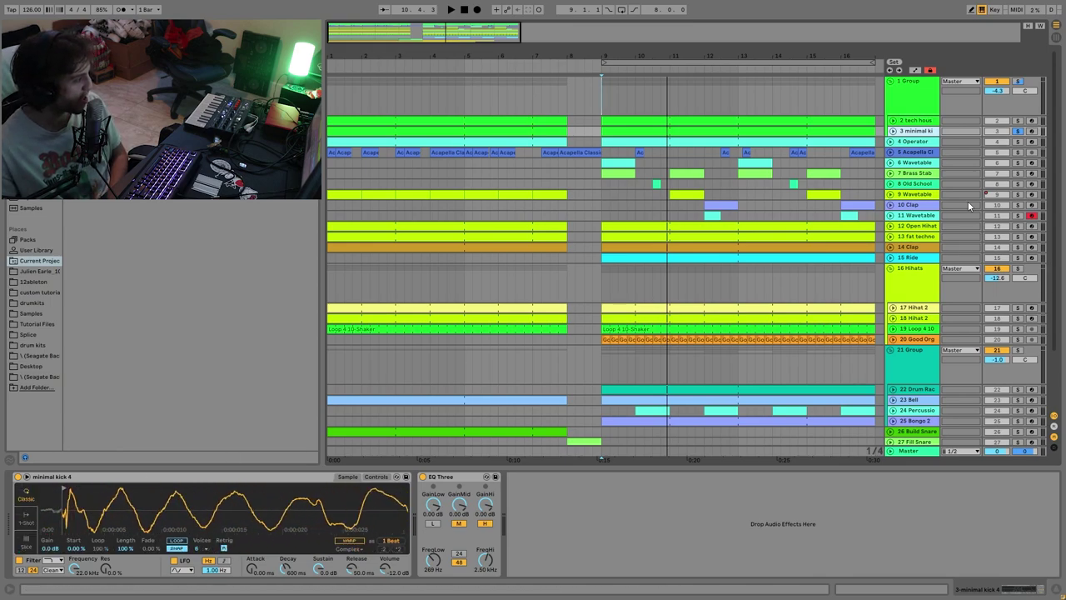
pyautogui.click(923, 122)
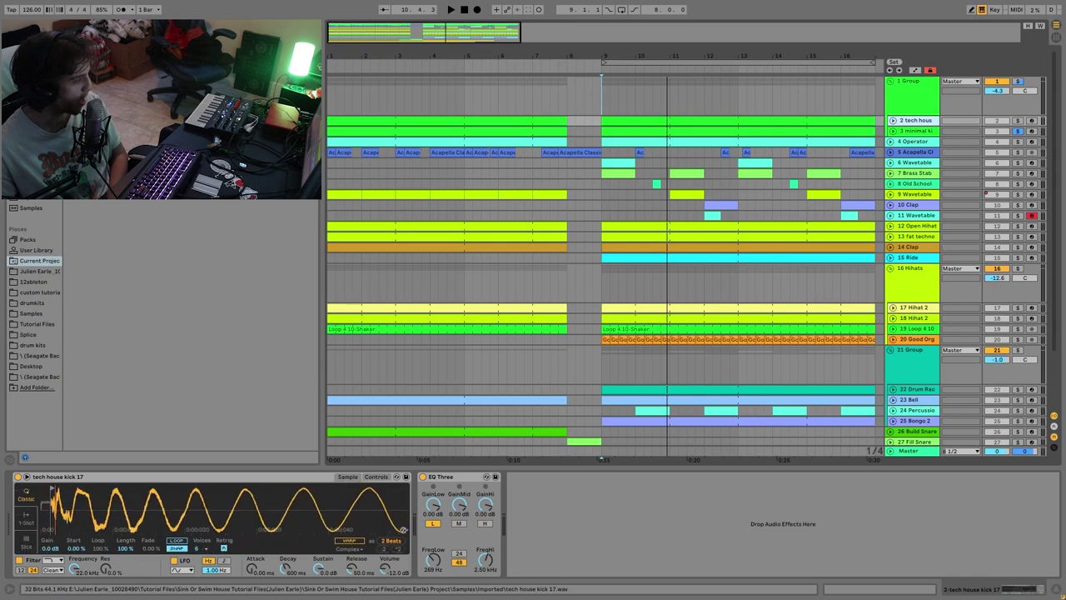
pyautogui.moveTo(42, 514); pyautogui.dragTo(41, 530)
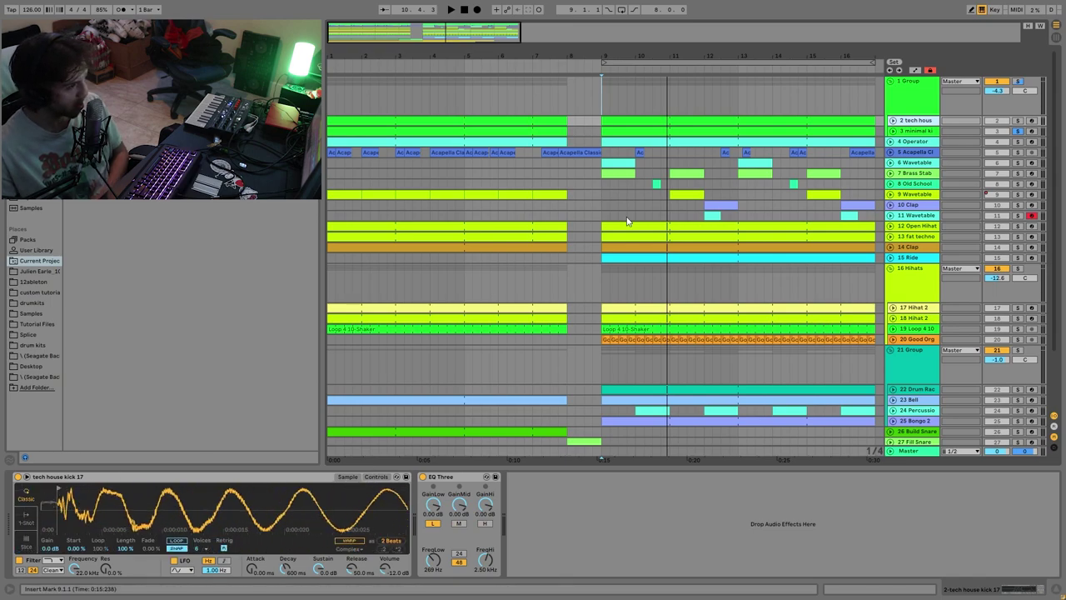
# Solo the whole kick group and audition both layered kicks while viewing each sample's waveform.
pyautogui.click(1017, 81)
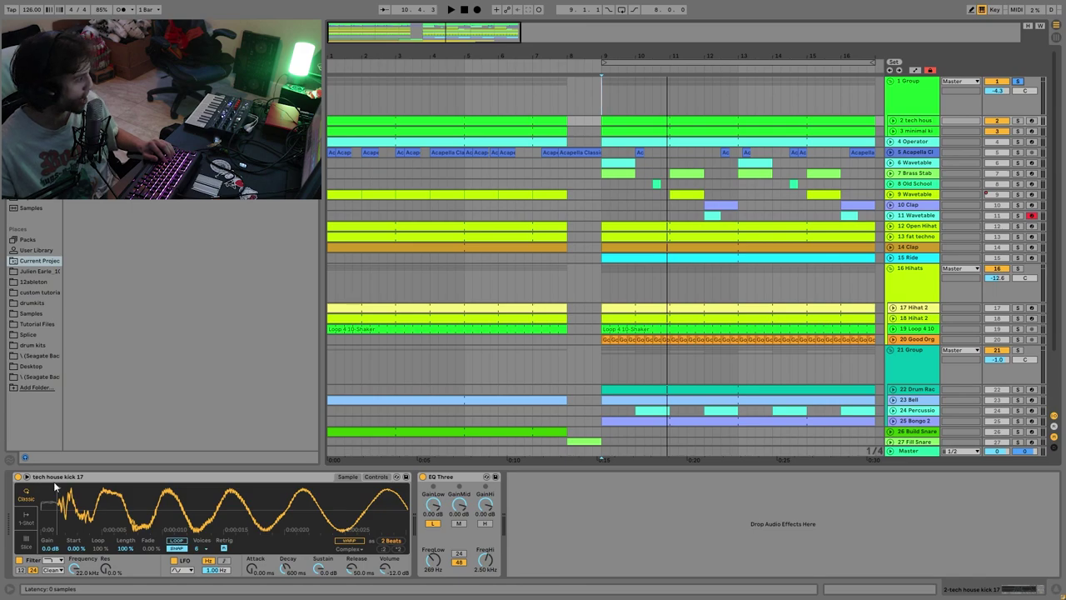
pyautogui.click(919, 132)
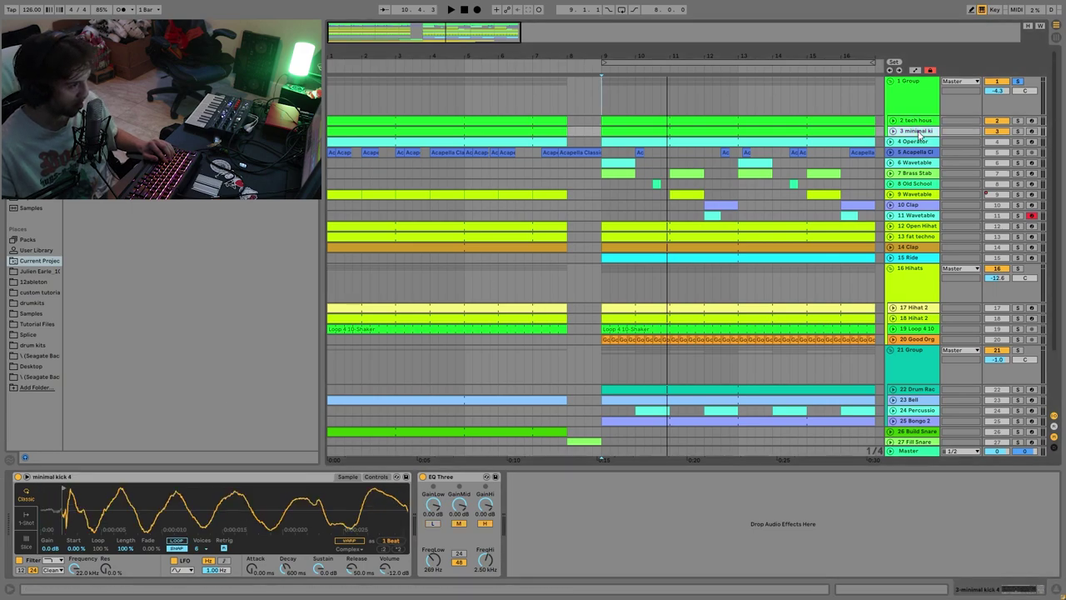
pyautogui.press('space')
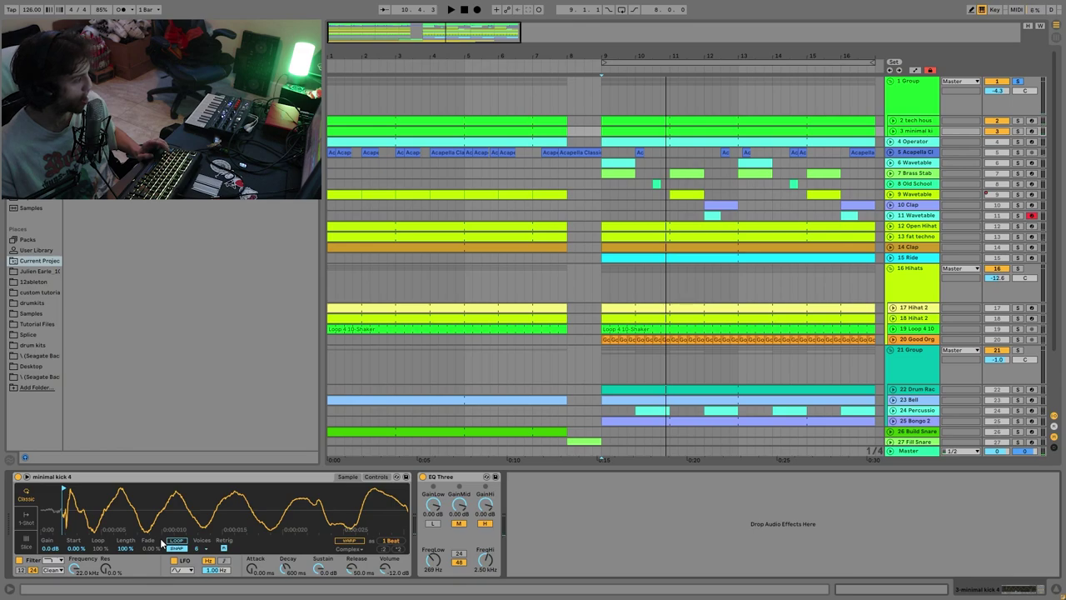
pyautogui.click(911, 121)
pyautogui.press('space')
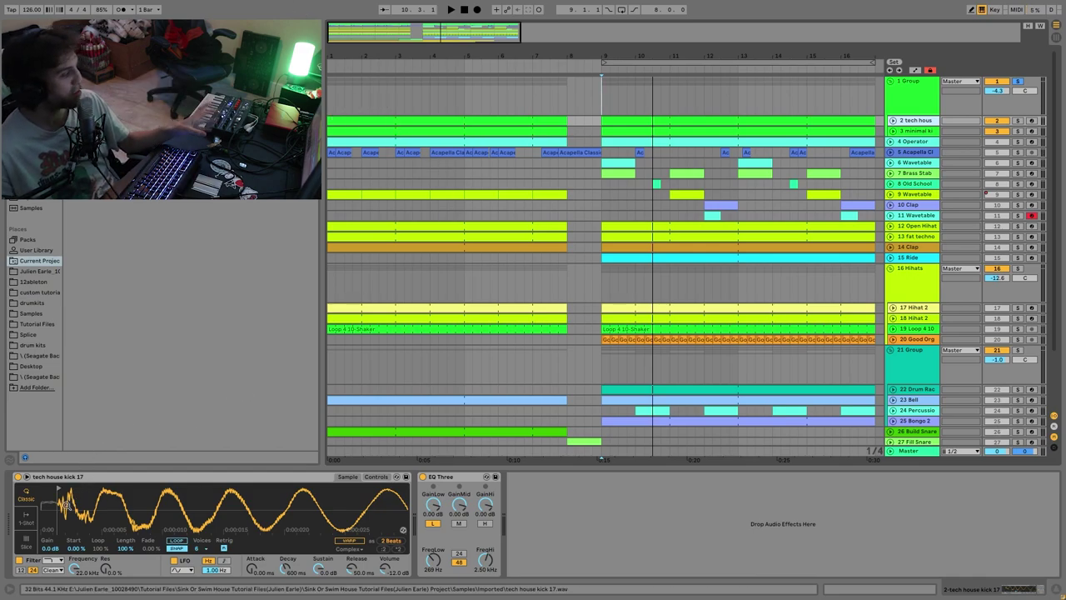
# Examine the opening transients of both kick samples in close-up and play the layered kicks again.
pyautogui.moveTo(67, 505); pyautogui.dragTo(72, 563)
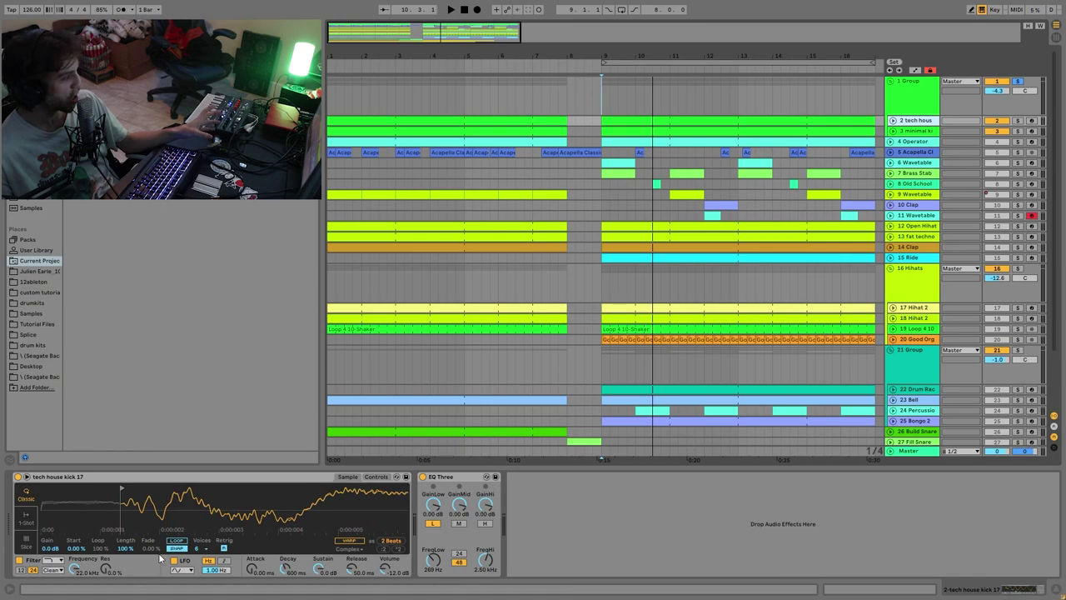
pyautogui.click(936, 132)
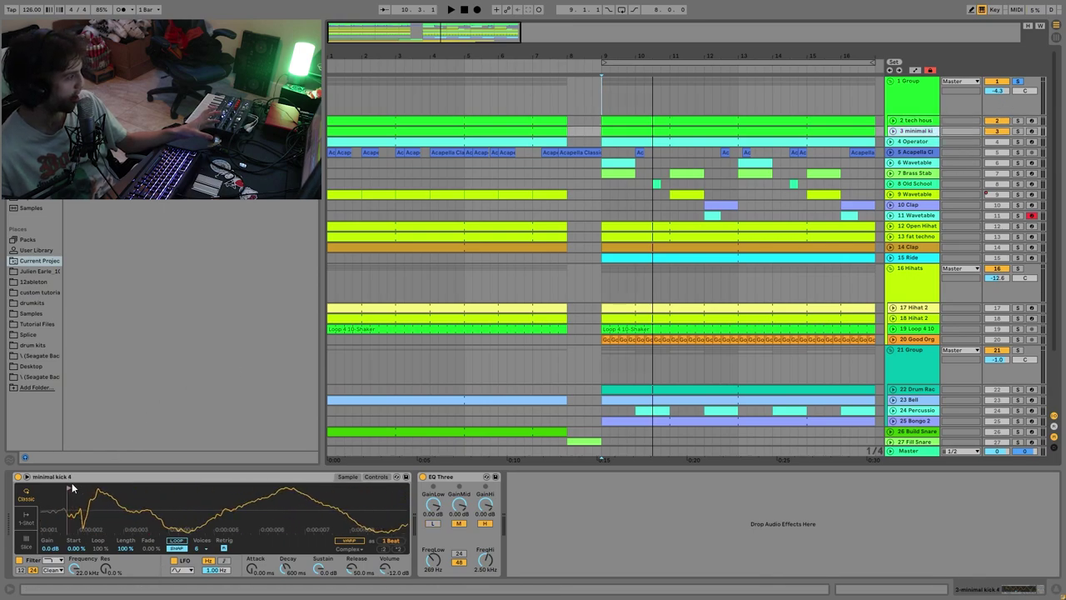
pyautogui.press('space')
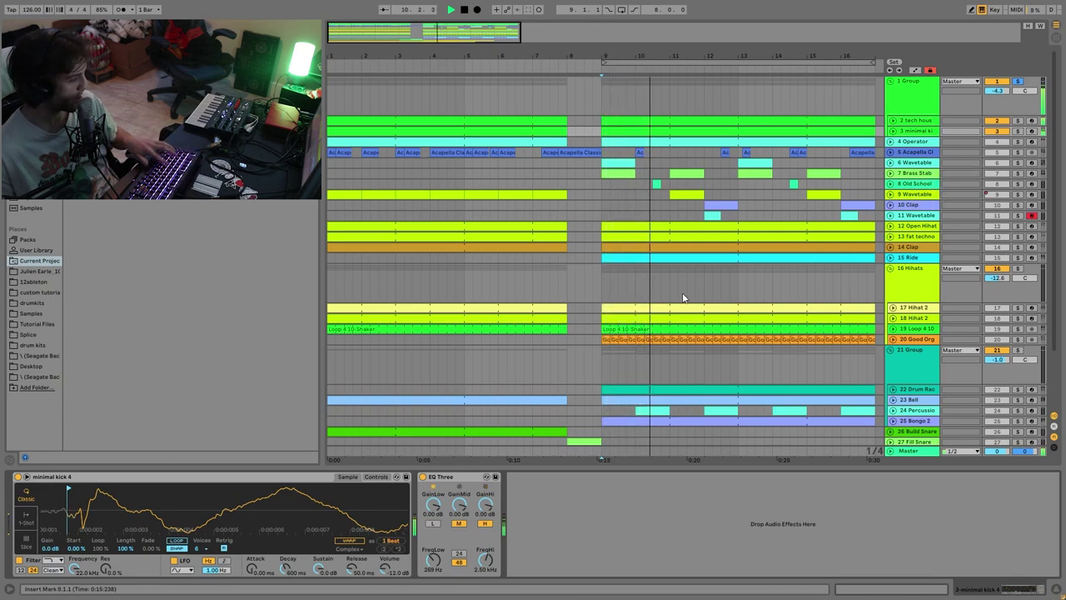
pyautogui.moveTo(104, 506); pyautogui.dragTo(87, 433)
pyautogui.press('space')
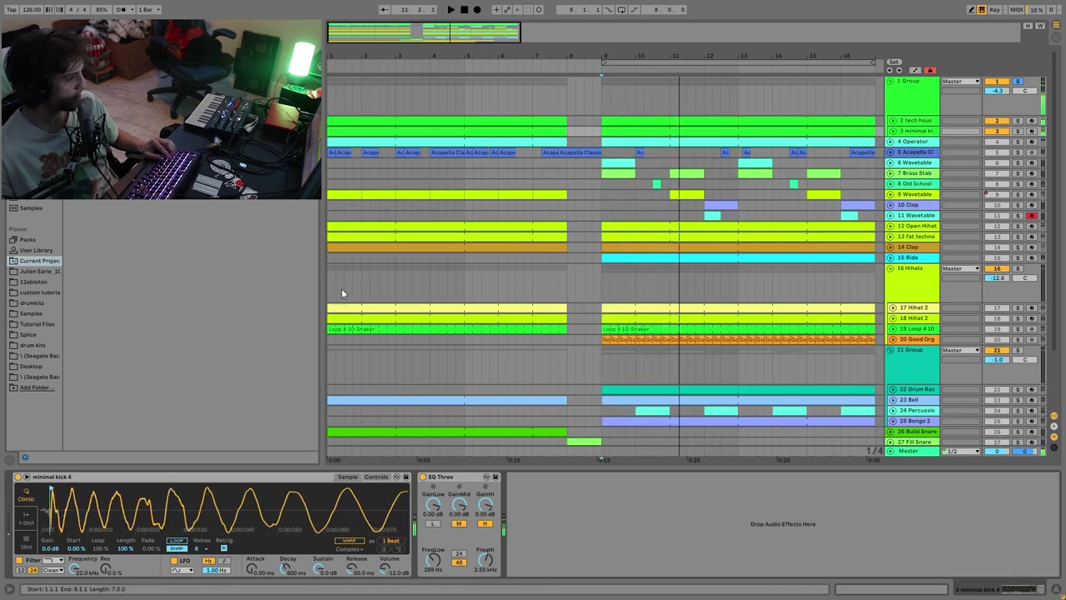
# Show the kick group's Auto Filter Device On automation, with its Frequency automation in a separate lane.
pyautogui.click(907, 101)
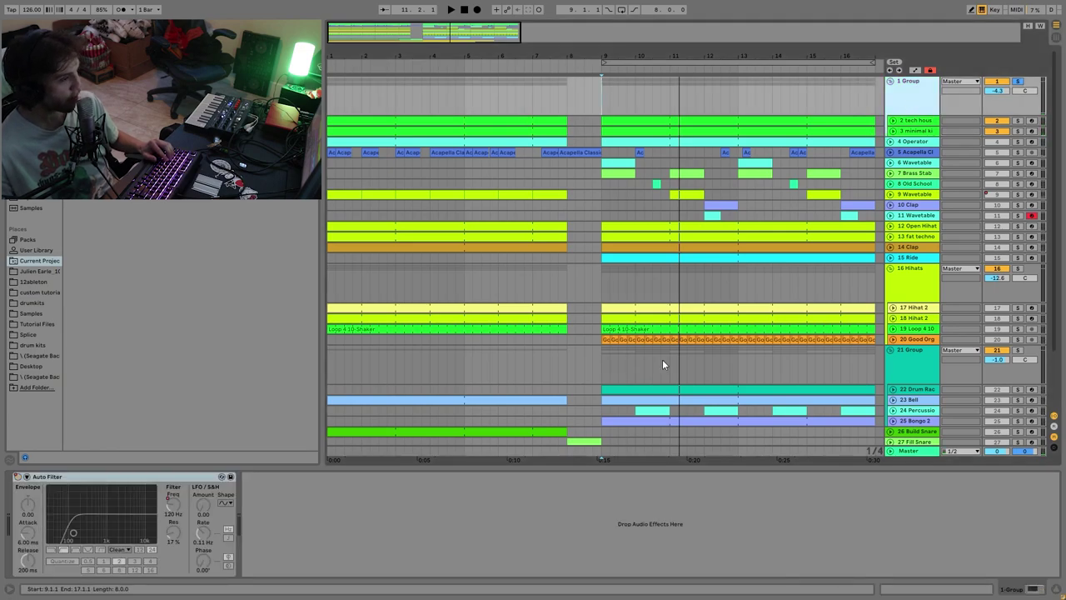
pyautogui.rightClick(18, 477)
pyautogui.click(42, 484)
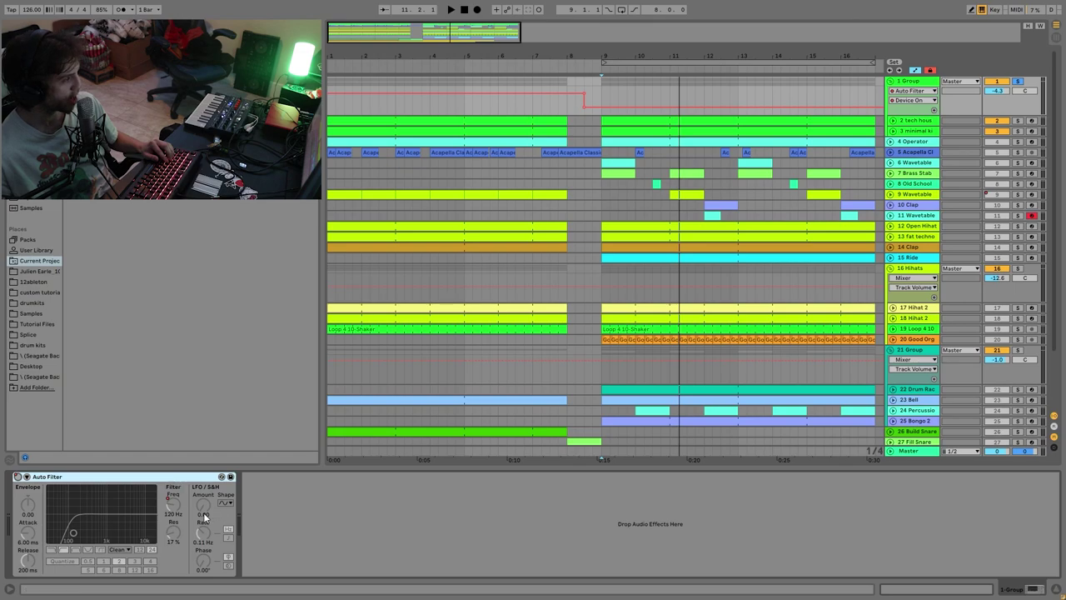
pyautogui.rightClick(173, 506)
pyautogui.click(199, 526)
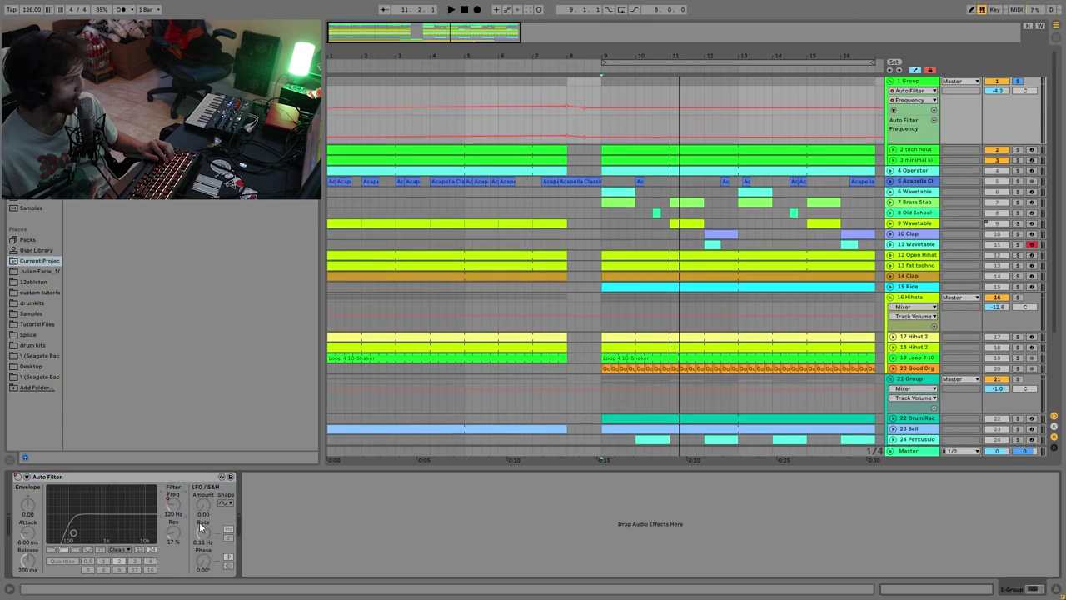
pyautogui.rightClick(17, 478)
pyautogui.click(446, 48)
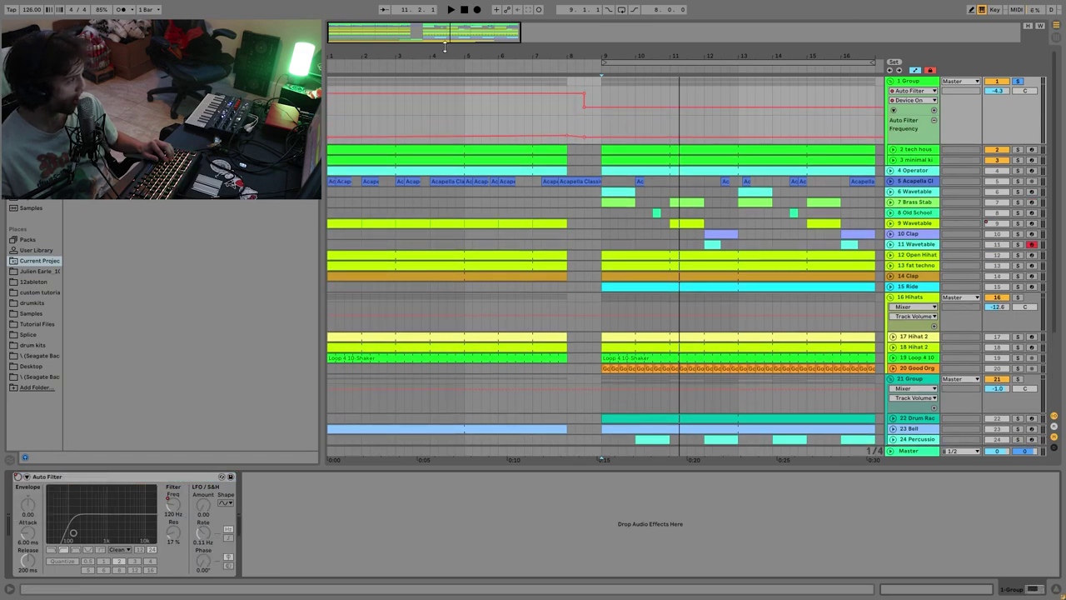
# Play the soloed kick group from bar 1 and from bar 7 to hear the Auto Filter automation.
pyautogui.moveTo(447, 48); pyautogui.dragTo(443, 18)
pyautogui.click(330, 103)
pyautogui.press('space')
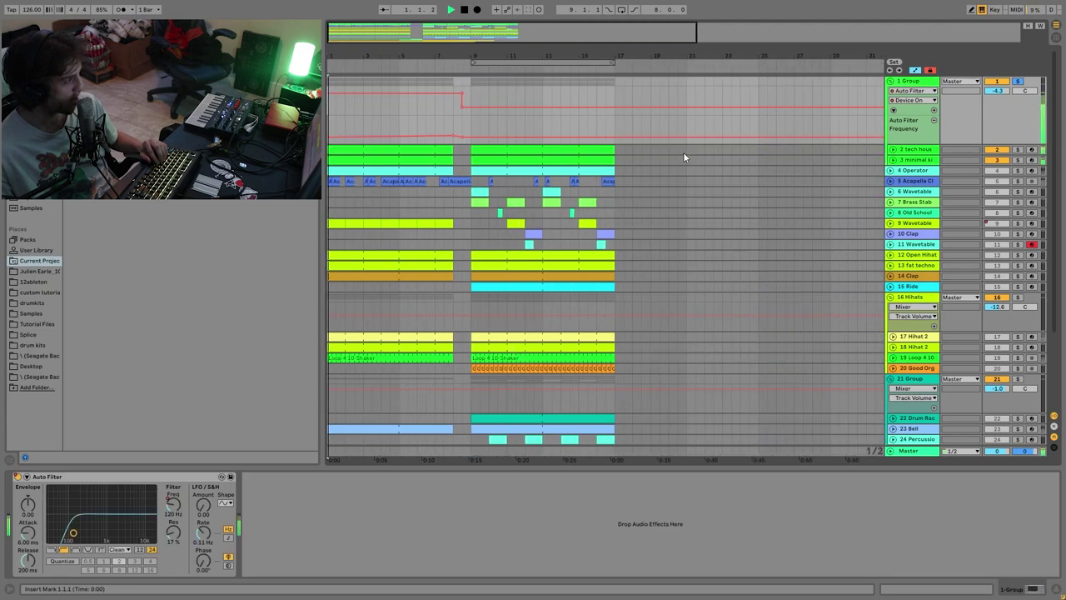
pyautogui.click(444, 110)
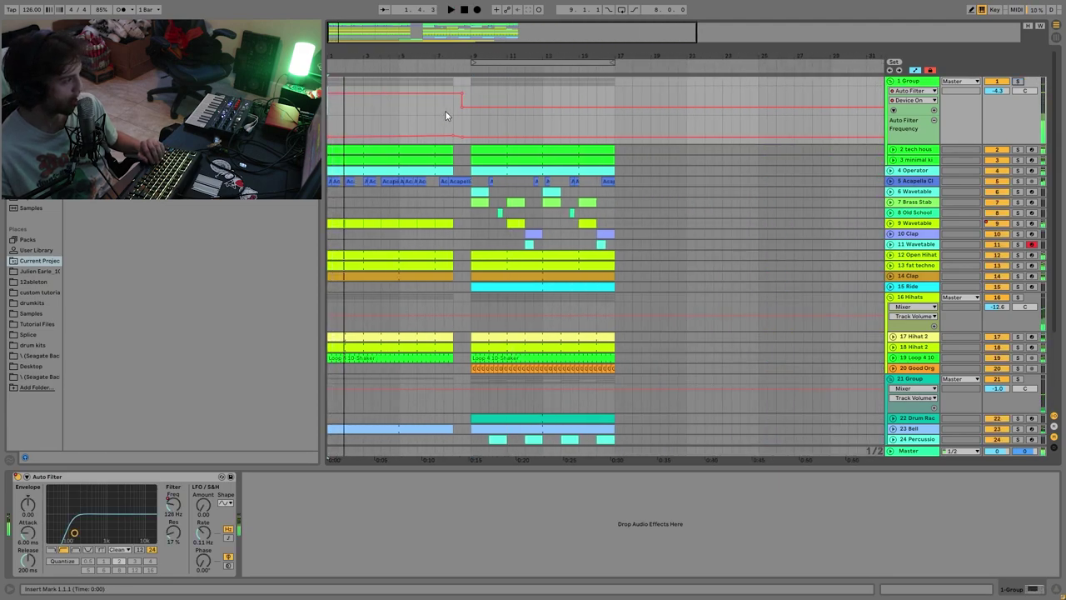
pyautogui.press('space')
pyautogui.click(1016, 81)
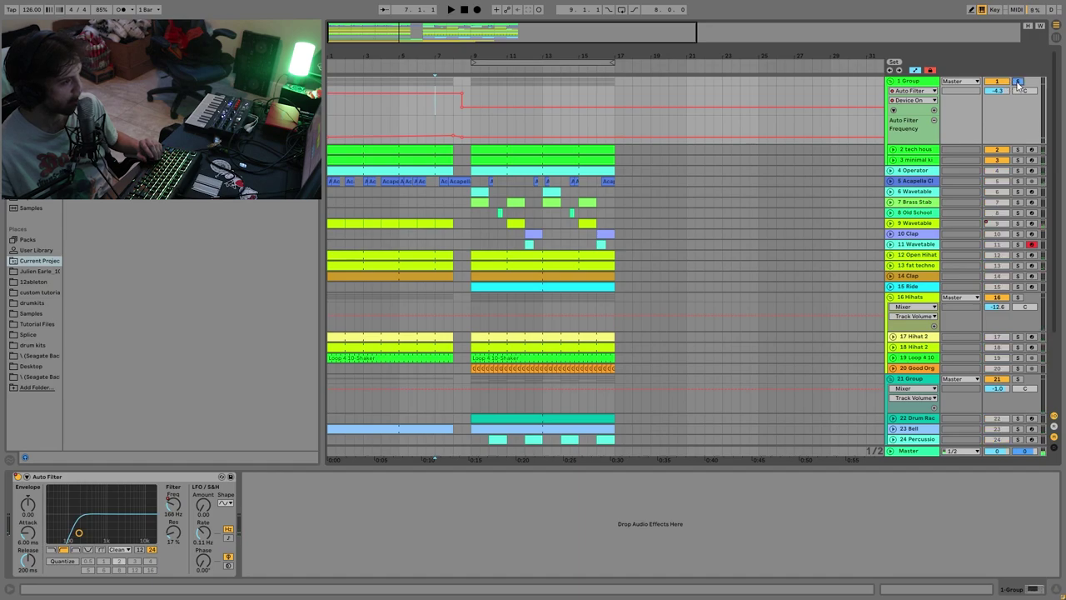
pyautogui.press('space')
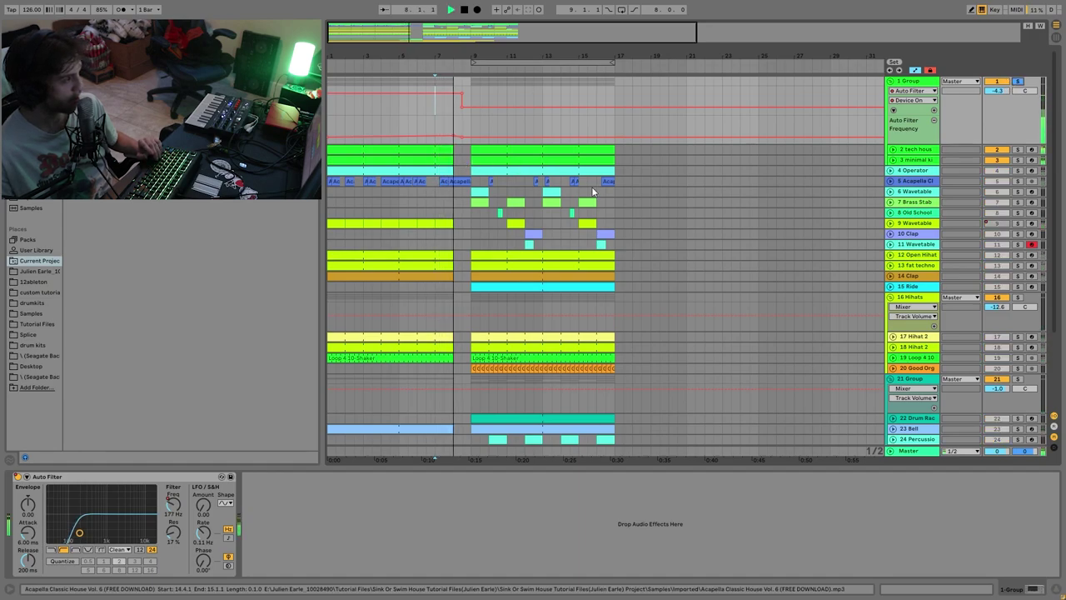
# Solo and play the Operator bass from bar 9, unfolding its track and opening its MIDI clip.
pyautogui.click(1017, 170)
pyautogui.click(510, 167)
pyautogui.press('space')
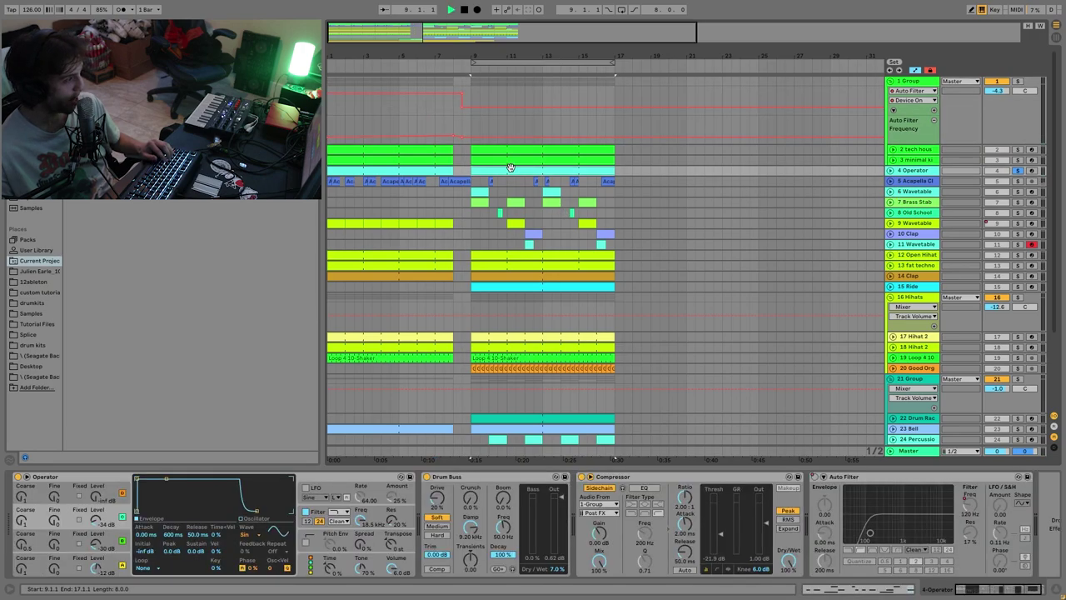
pyautogui.click(892, 171)
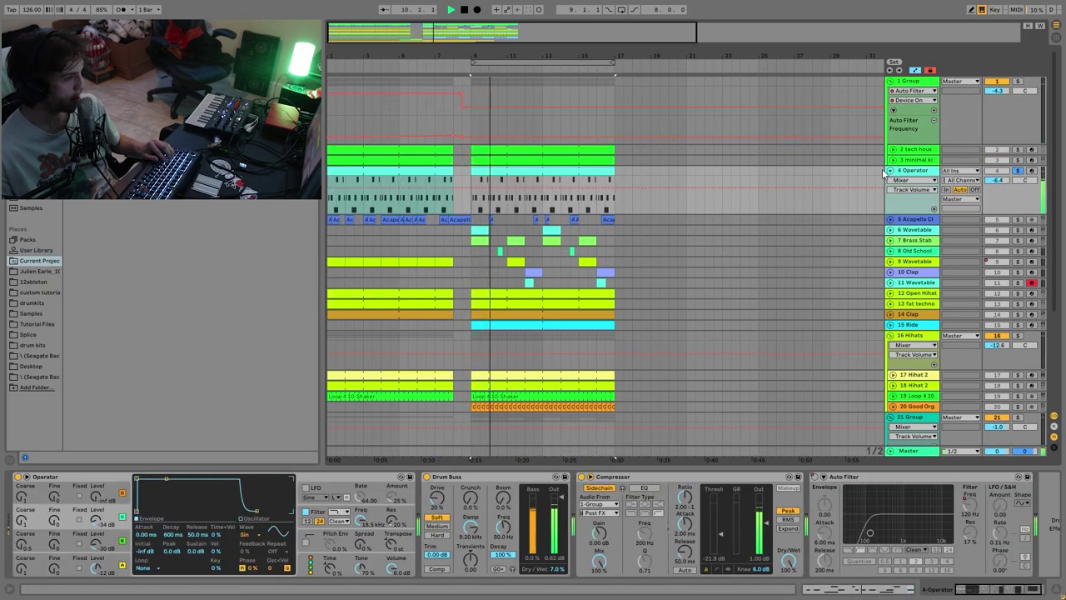
pyautogui.doubleClick(498, 170)
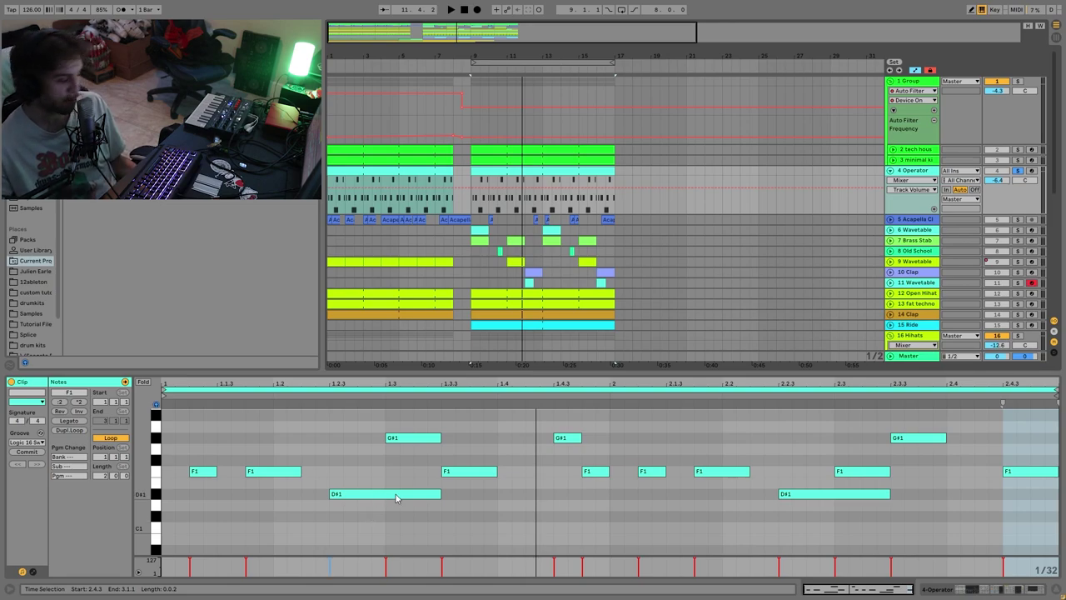
# Examine the bass clip by selecting its F1, G#1 and D#1 notes by pitch, and play the pattern.
pyautogui.press('space')
pyautogui.click(155, 477)
pyautogui.click(155, 441)
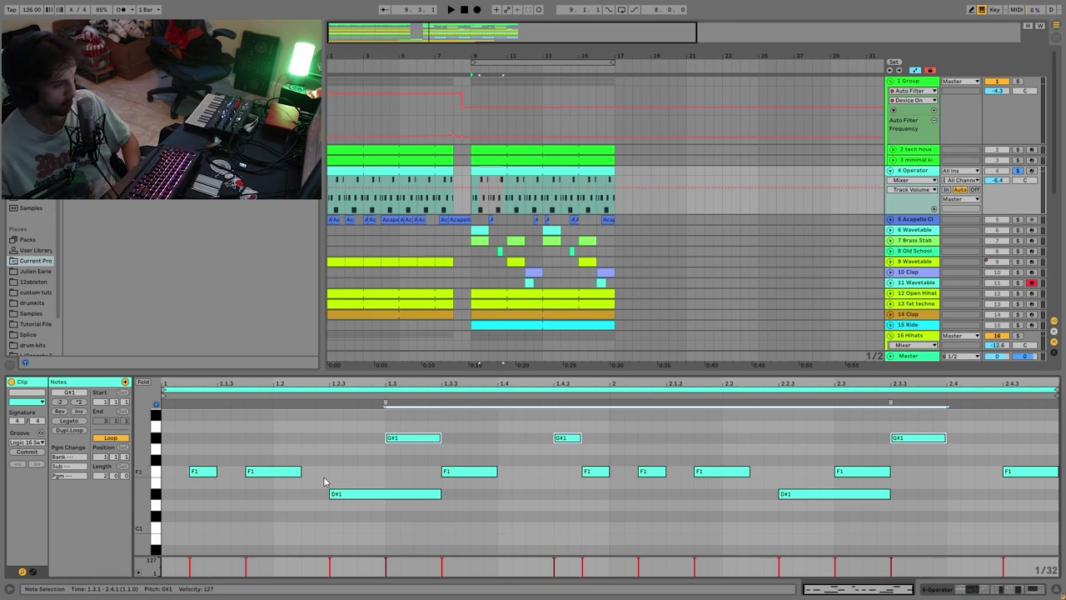
pyautogui.click(156, 497)
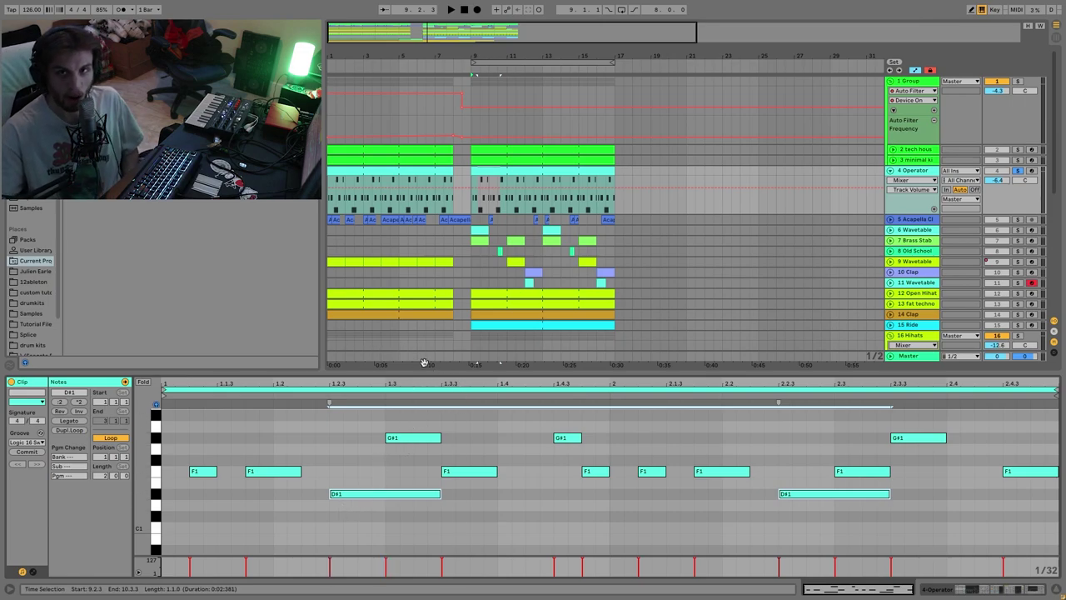
pyautogui.press('space')
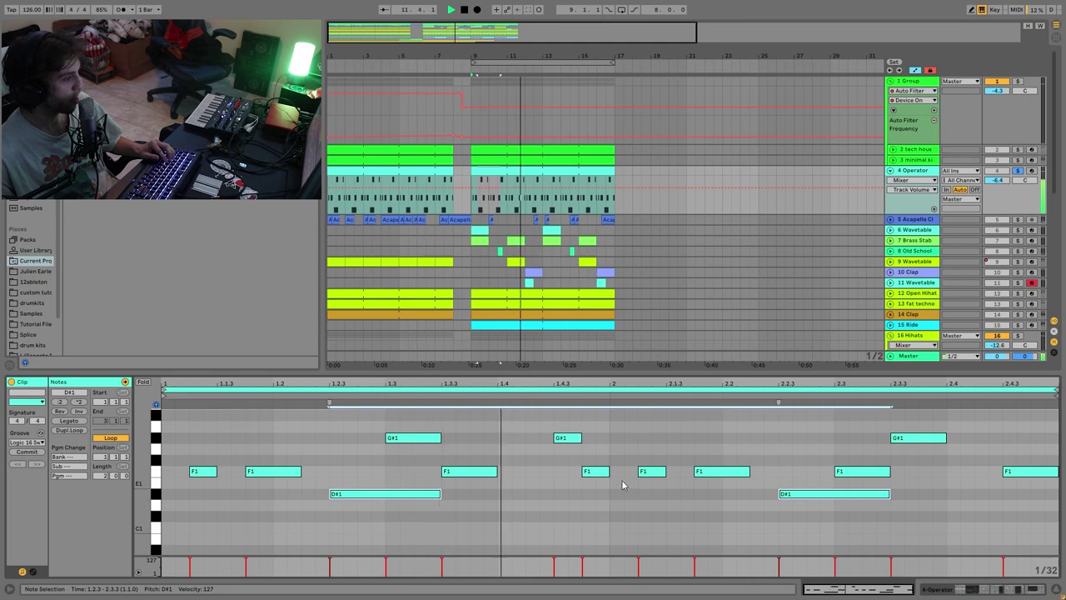
pyautogui.press('space')
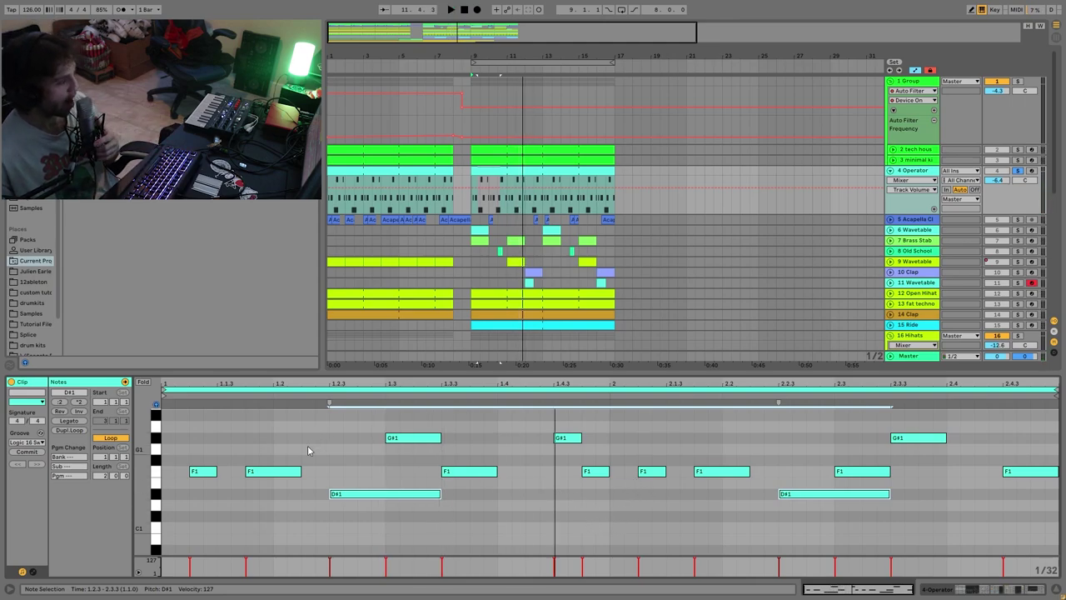
# Examine the bass clip's phrasing by selecting its opening D#1–G#1 phrase, the connecting notes, the second bar's phrase and the final F1.
pyautogui.moveTo(207, 411); pyautogui.dragTo(475, 514)
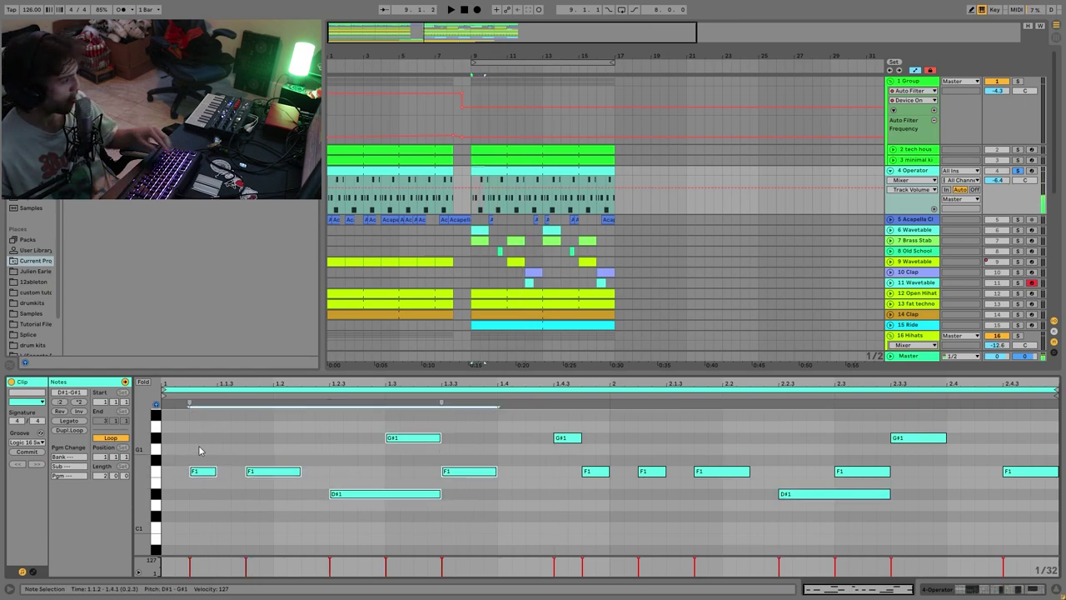
pyautogui.moveTo(167, 429); pyautogui.dragTo(498, 406)
pyautogui.moveTo(498, 427); pyautogui.dragTo(167, 416)
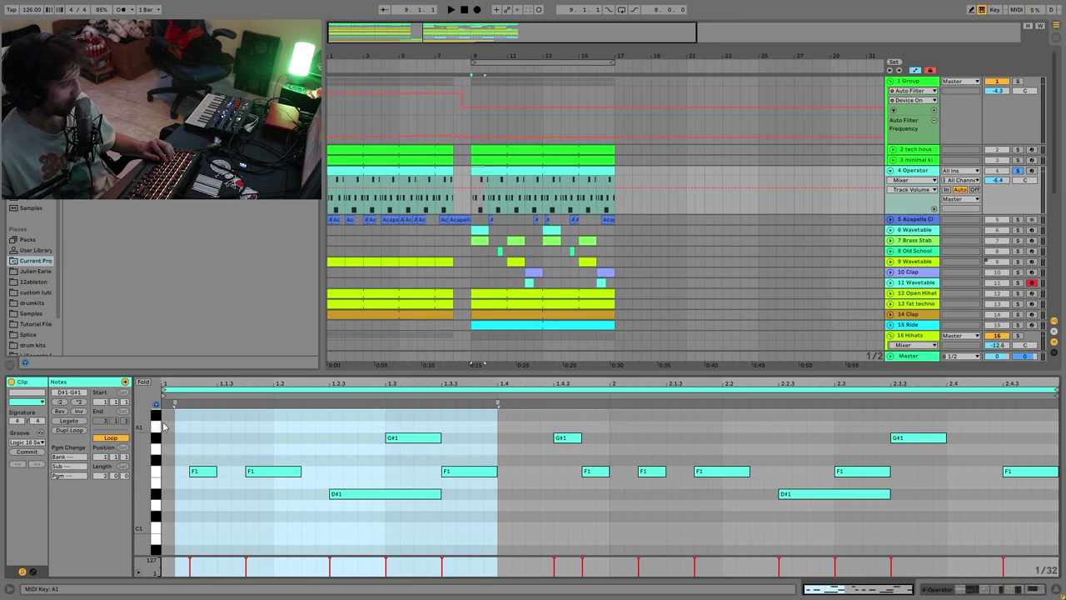
pyautogui.moveTo(171, 403); pyautogui.dragTo(613, 552)
pyautogui.moveTo(647, 428); pyautogui.dragTo(1008, 559)
pyautogui.moveTo(492, 416); pyautogui.dragTo(164, 541)
pyautogui.moveTo(806, 512); pyautogui.dragTo(933, 424)
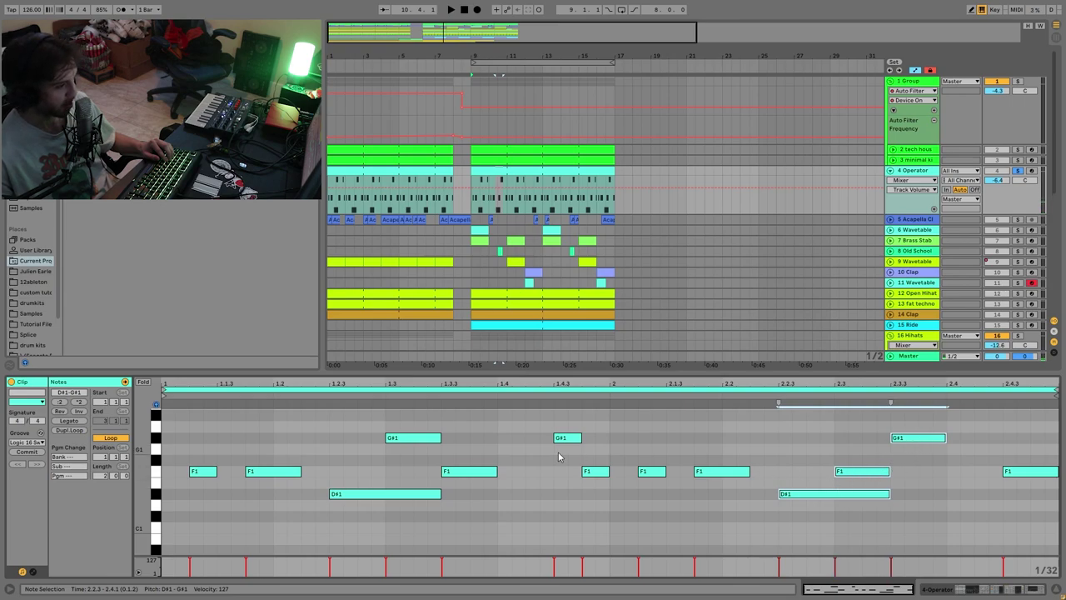
pyautogui.moveTo(569, 416); pyautogui.dragTo(606, 499)
pyautogui.moveTo(1048, 449); pyautogui.dragTo(1037, 535)
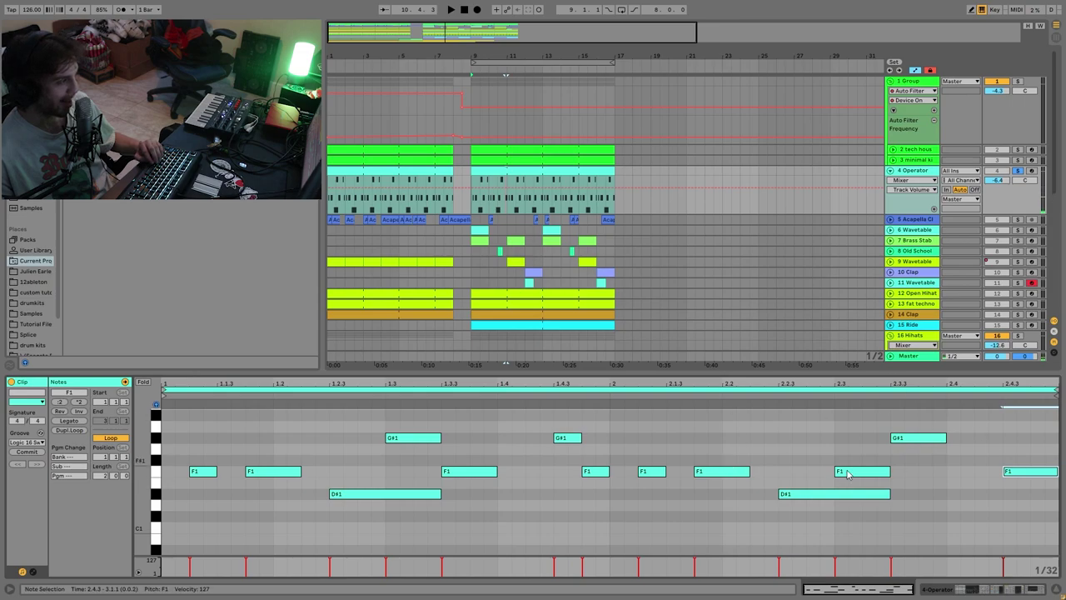
# Play the soloed bass from bar 9 and select the short G#1 and F1 notes leading into the clip's second bar.
pyautogui.press('space')
pyautogui.press('space')
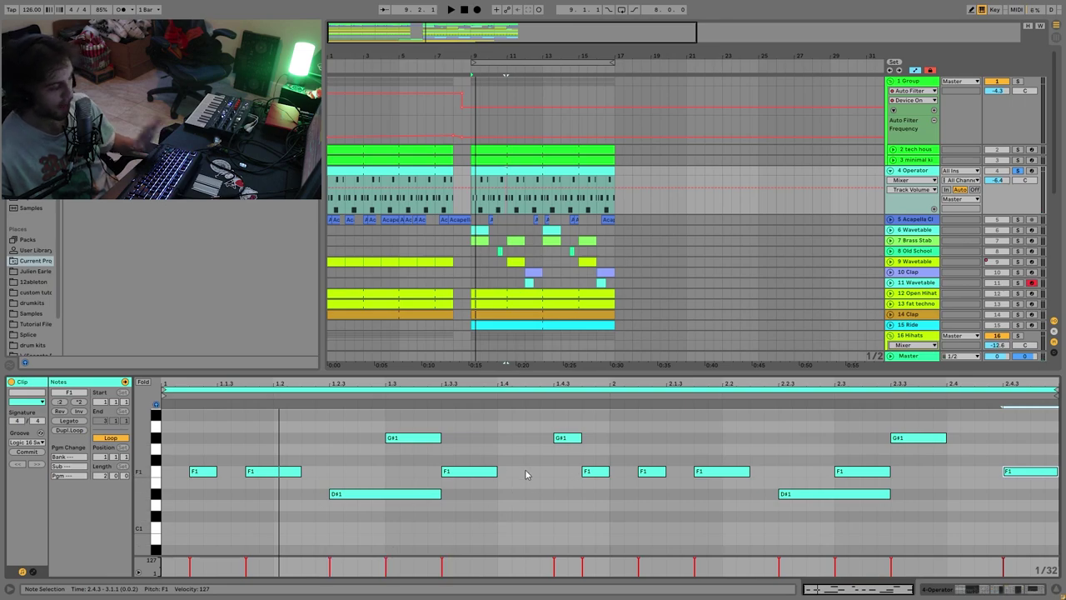
pyautogui.press('space')
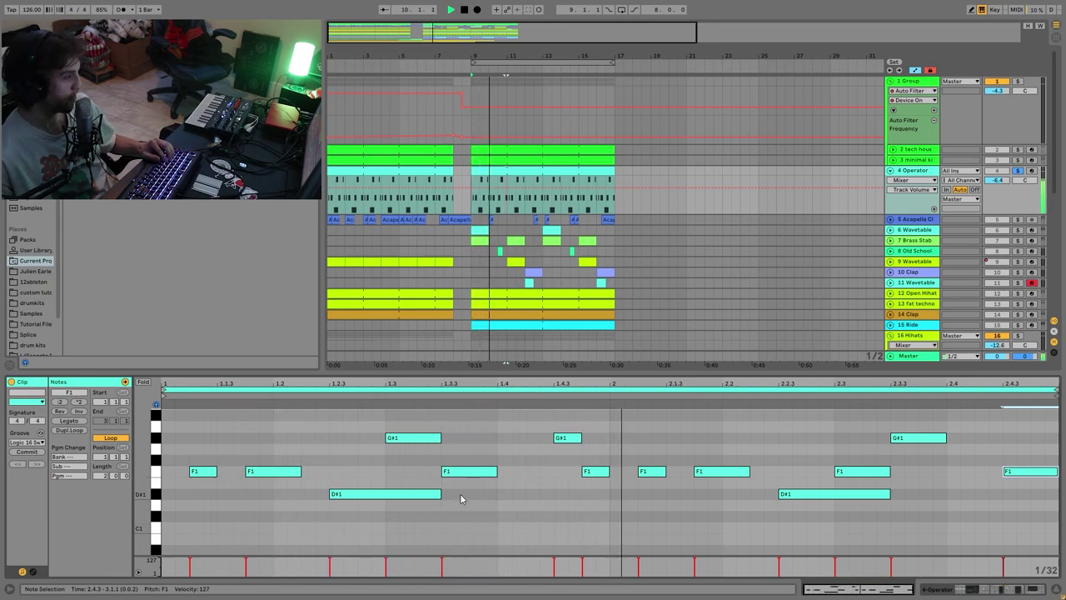
pyautogui.press('space')
pyautogui.moveTo(553, 421); pyautogui.dragTo(600, 543)
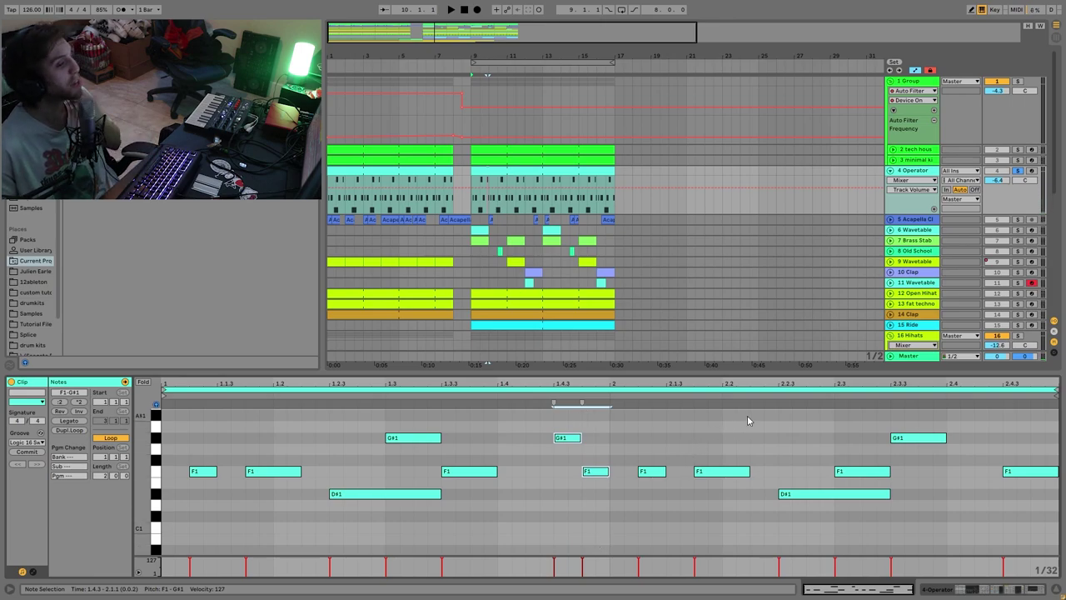
pyautogui.press('space')
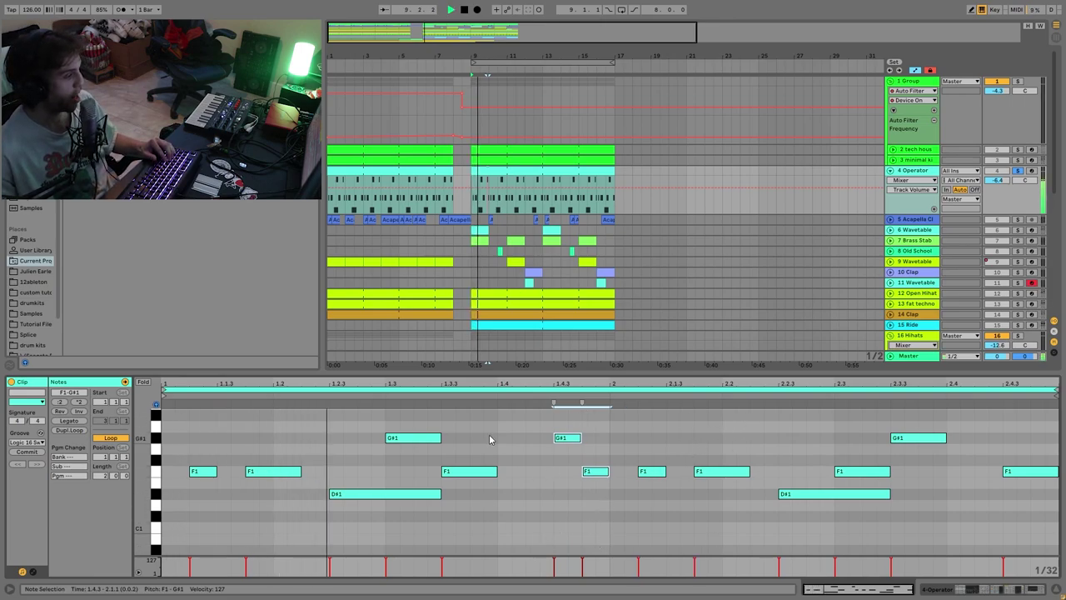
pyautogui.press('space')
# Solo the kick group together with the bass and play both from bar 9.
pyautogui.click(1017, 83)
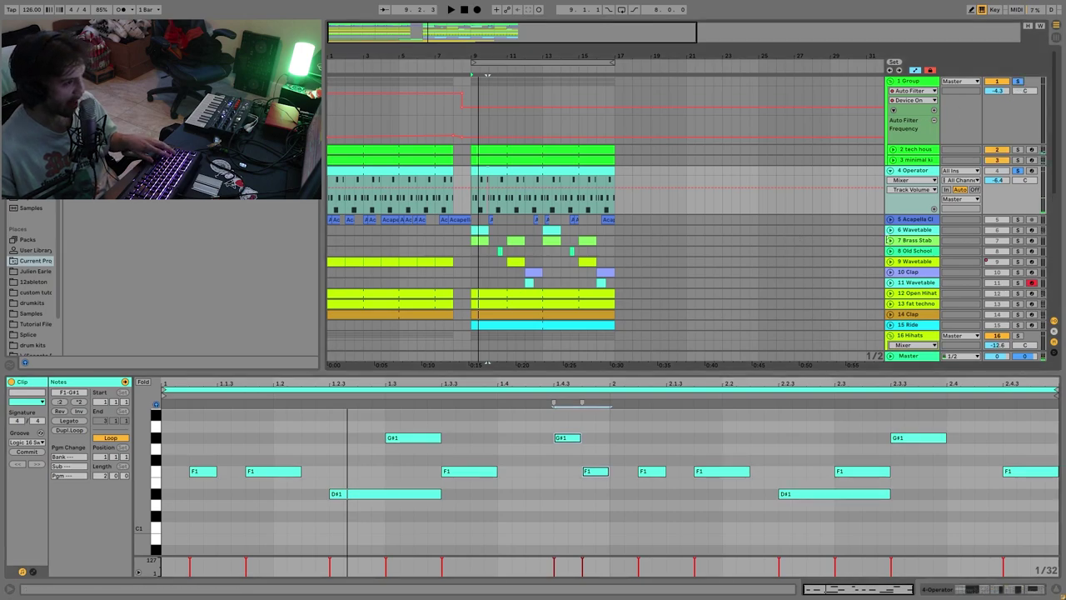
pyautogui.press('space')
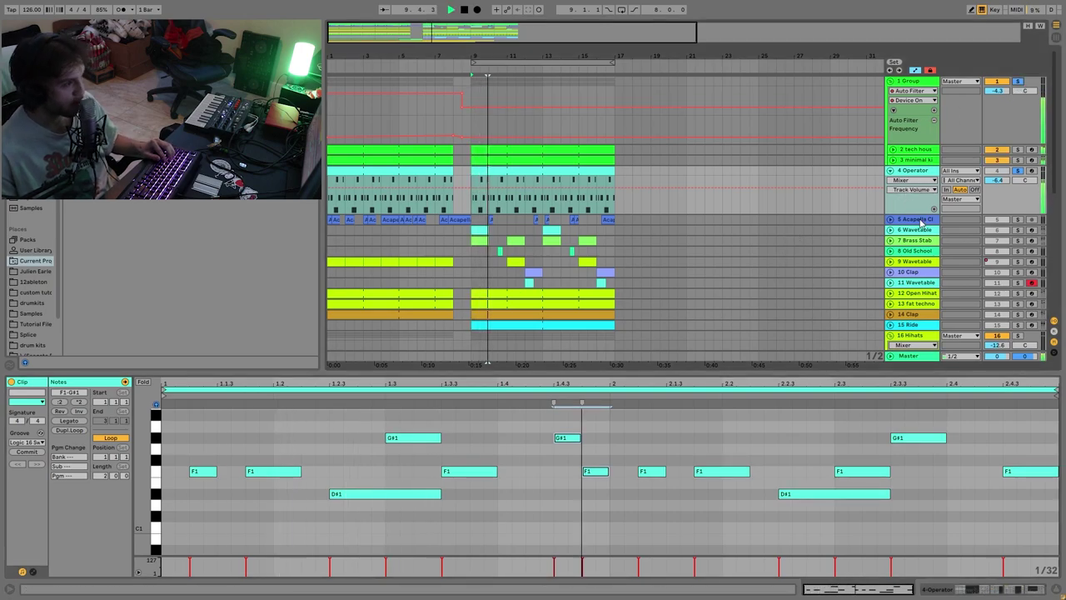
pyautogui.press('space')
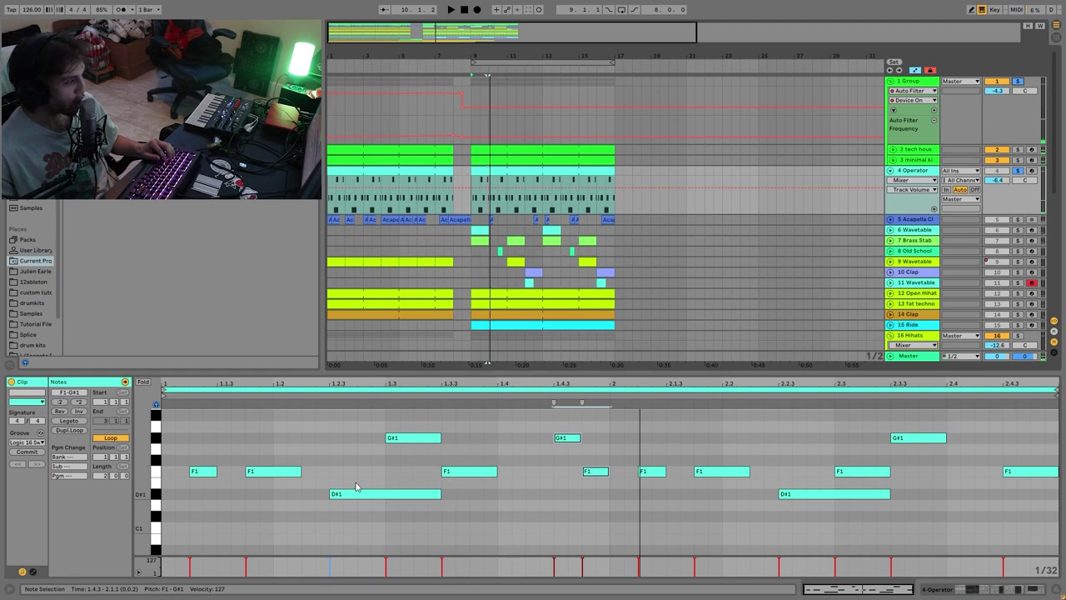
pyautogui.press('space')
pyautogui.press('space')
# Try moving the F1 note at 2.1.2 to 2.1.3 and deleting the F1 note that follows it.
pyautogui.moveTo(651, 472); pyautogui.dragTo(678, 476)
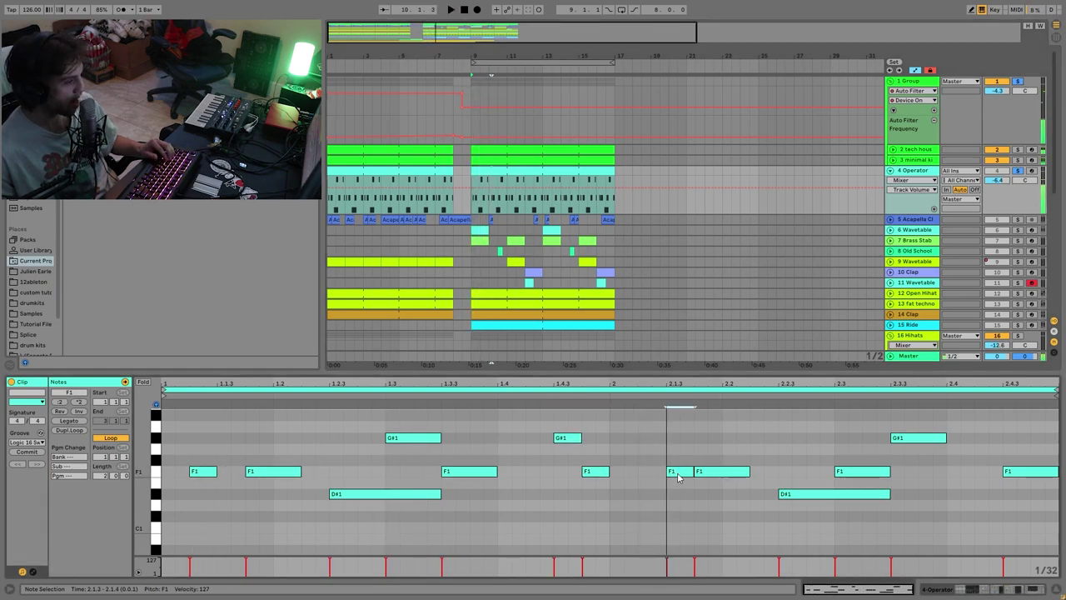
pyautogui.doubleClick(706, 472)
pyautogui.click(829, 504)
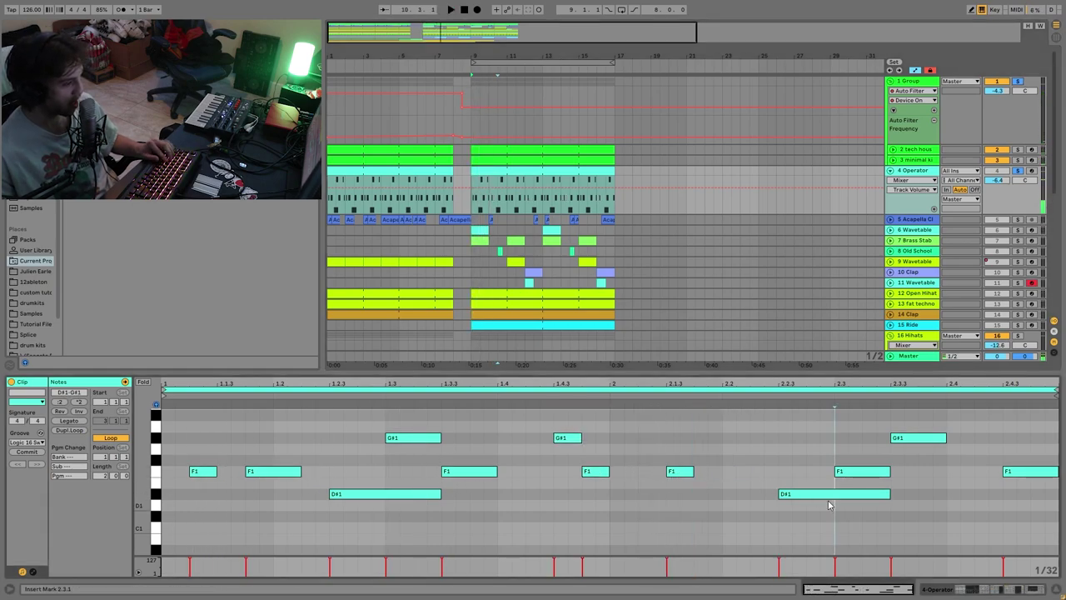
# Try shortening the second bar's D#1 note at 2.2.3 to a sixteenth and play the altered bassline with the kicks.
pyautogui.click(820, 497)
pyautogui.hotkey('shift', 'Left')
pyautogui.hotkey('shift', 'Left')
pyautogui.hotkey('shift', 'Left')
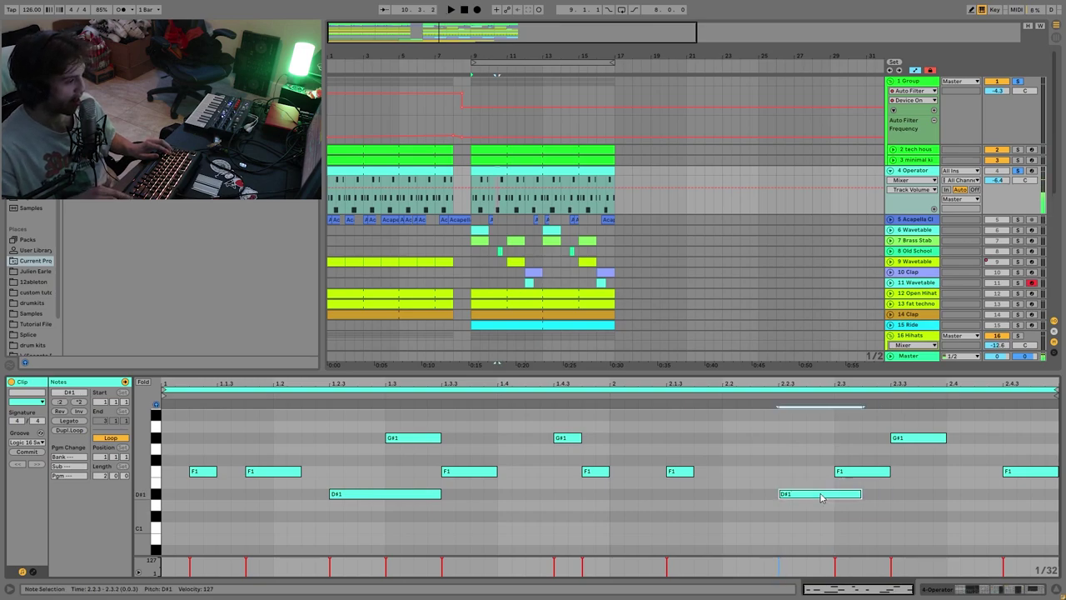
pyautogui.press('space')
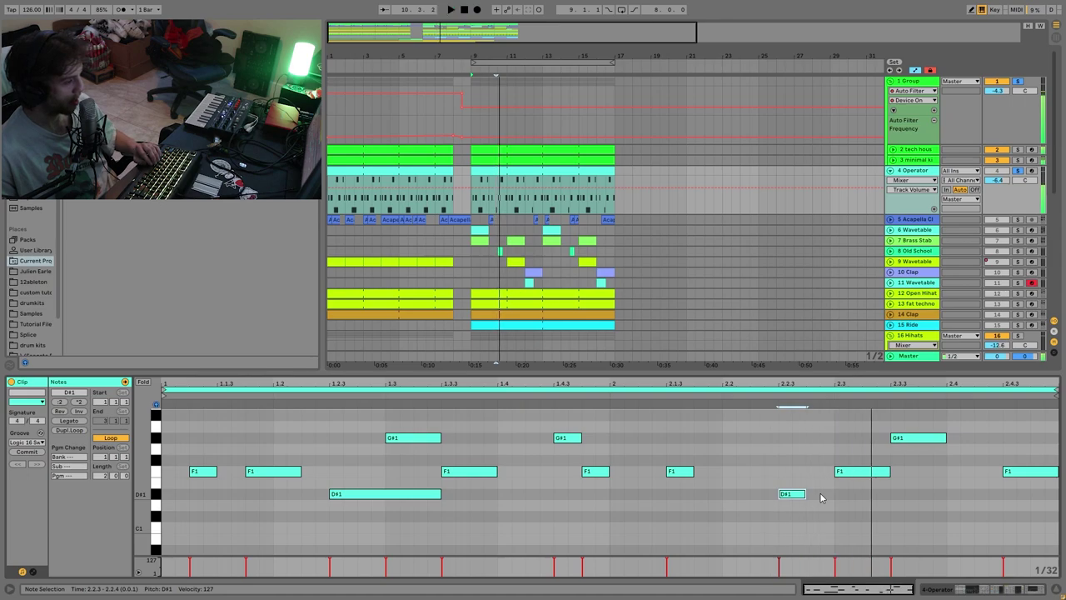
pyautogui.press('space')
pyautogui.hotkey('shift', 'Right')
pyautogui.hotkey('shift', 'Right')
# Undo the note length, deletion and move edits in the bass clip, and play the original pattern with the kicks.
pyautogui.hotkey('ctrl', 'z')
pyautogui.hotkey('ctrl', 'z')
pyautogui.hotkey('ctrl', 'z')
pyautogui.hotkey('ctrl', 'z')
pyautogui.hotkey('ctrl', 'z')
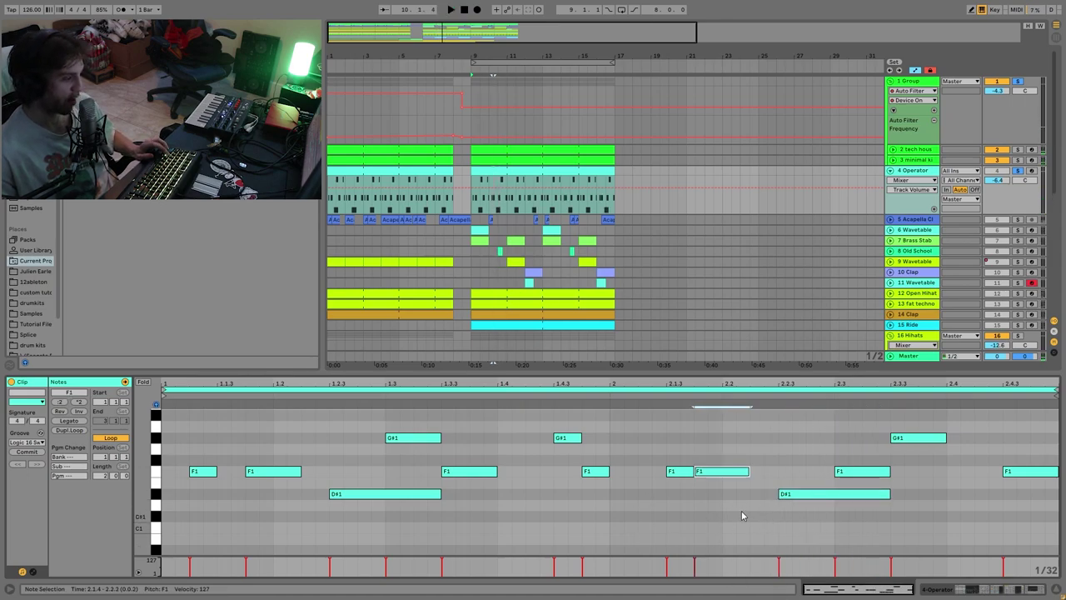
pyautogui.press('space')
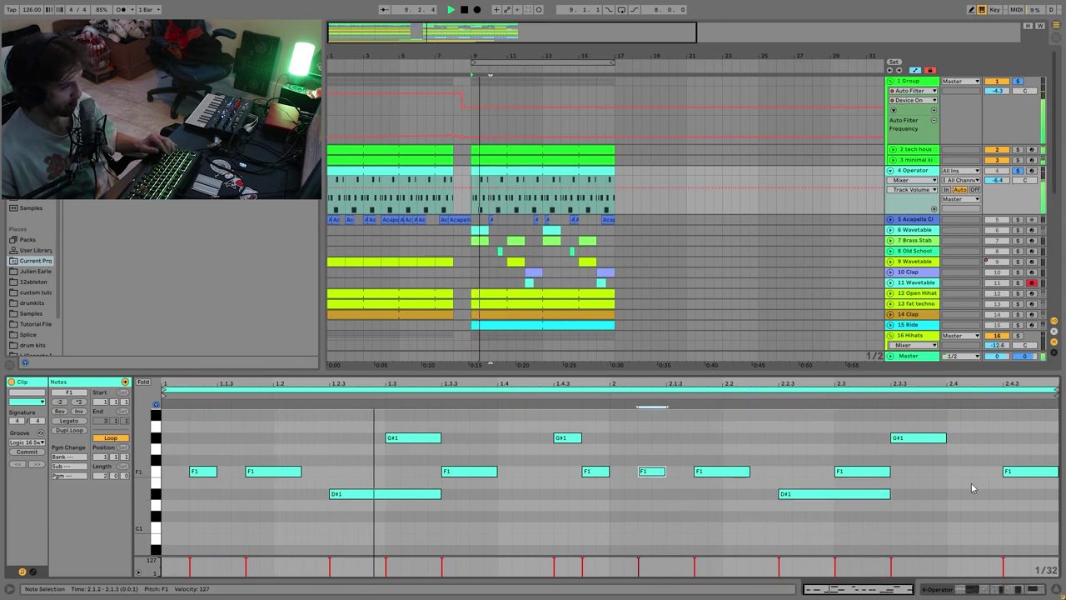
# Open the bass track's device chain, select oscillator B's Fine control in Operator, and play the bass with the kicks.
pyautogui.click(947, 593)
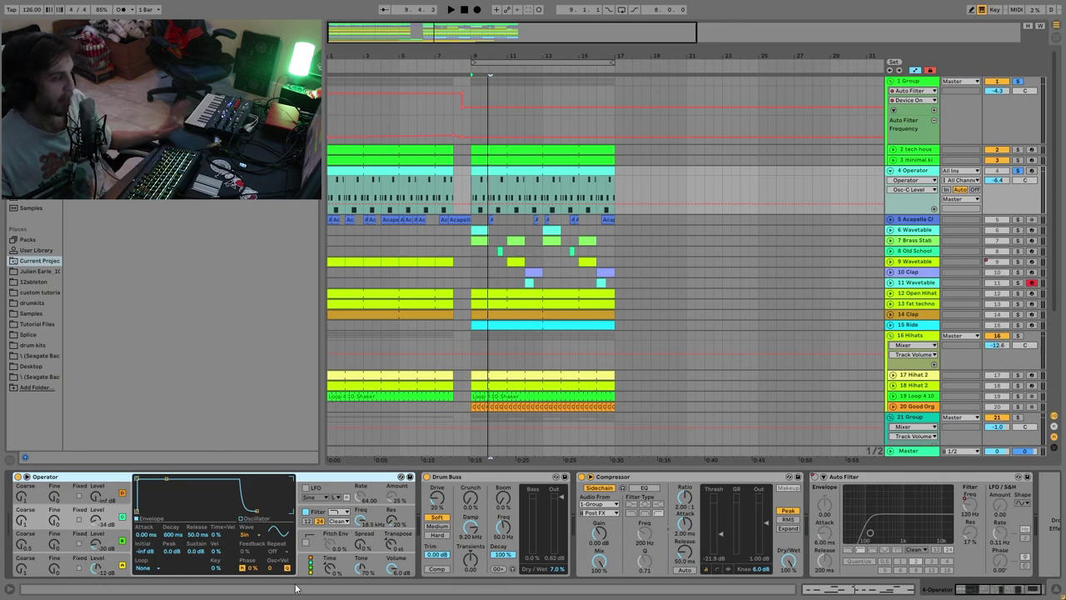
pyautogui.click(111, 540)
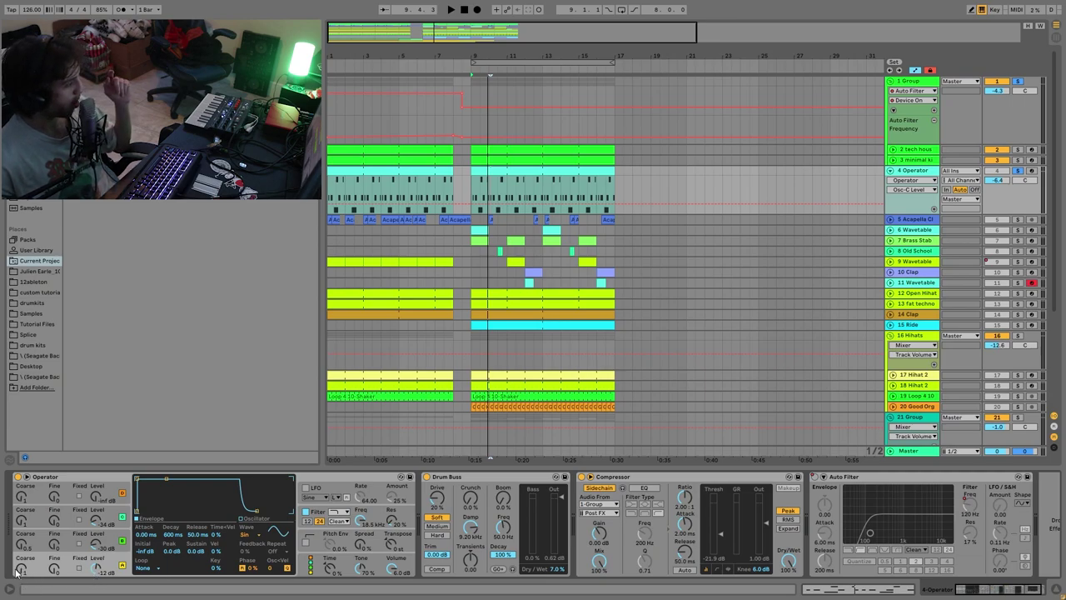
pyautogui.click(54, 544)
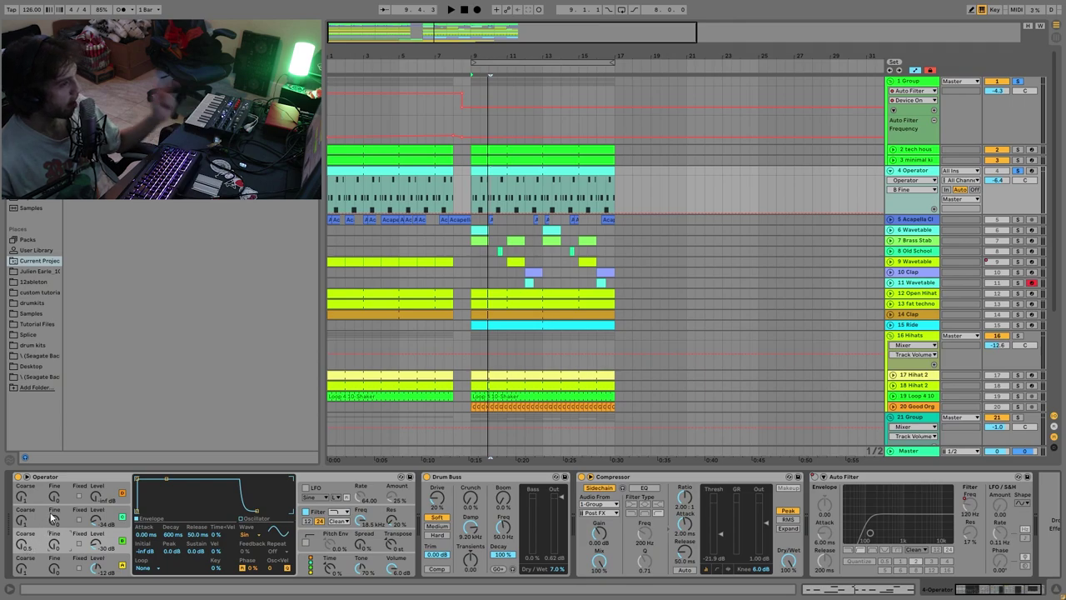
pyautogui.press('space')
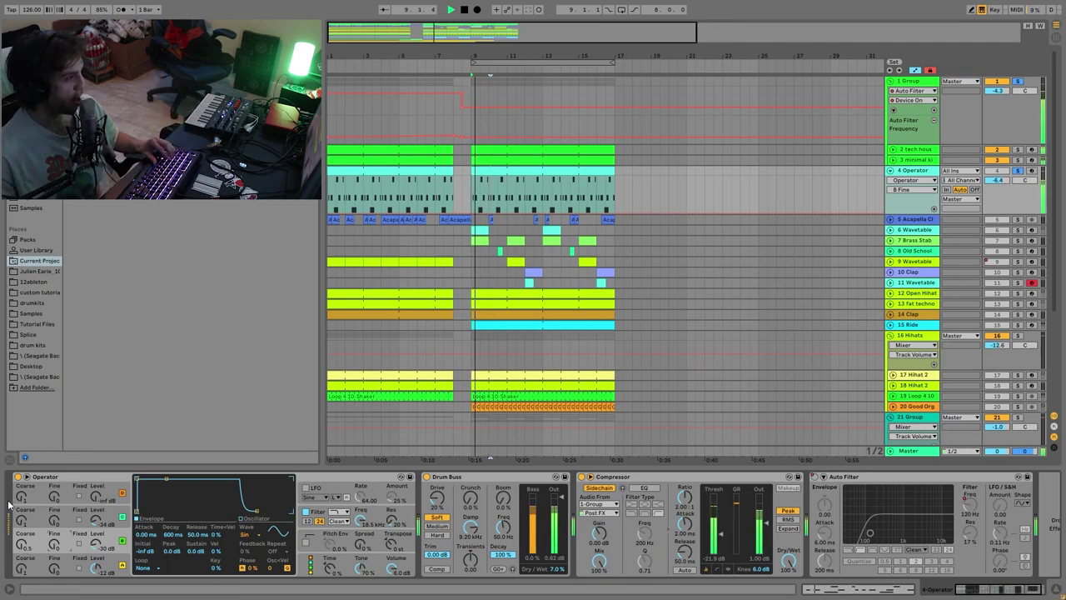
# Solo only the bass and compare its sound with oscillator B's Coarse altered and set back to 0.5.
pyautogui.click(1018, 170)
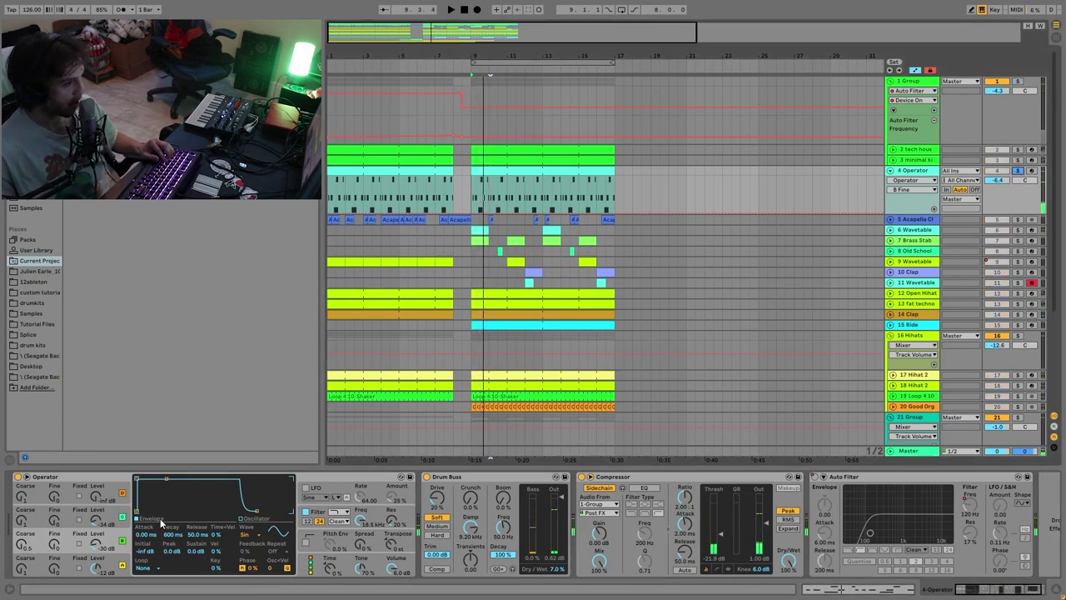
pyautogui.click(24, 547)
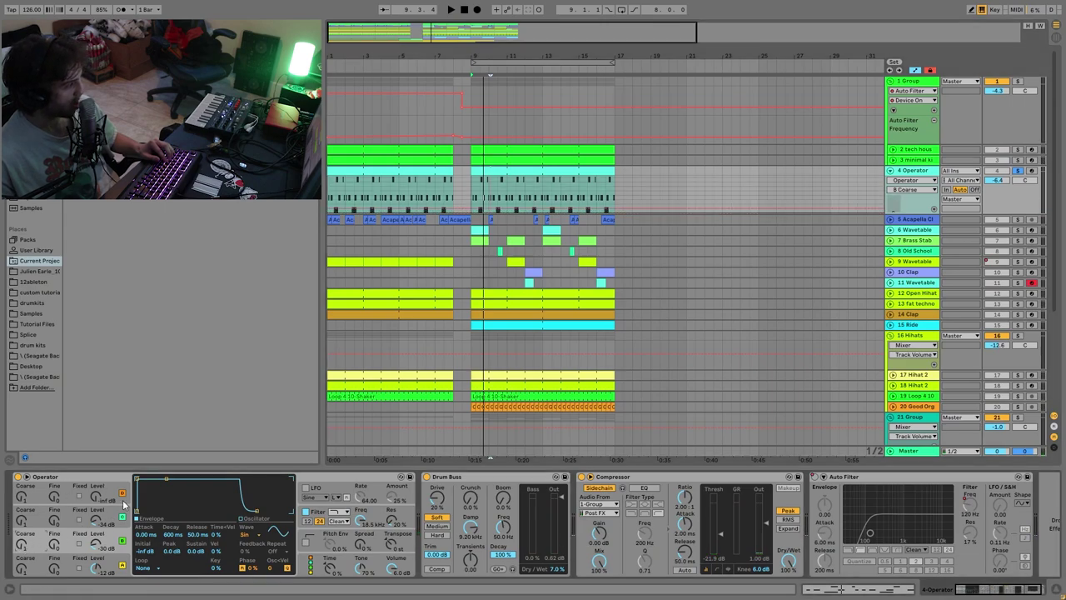
pyautogui.press('space')
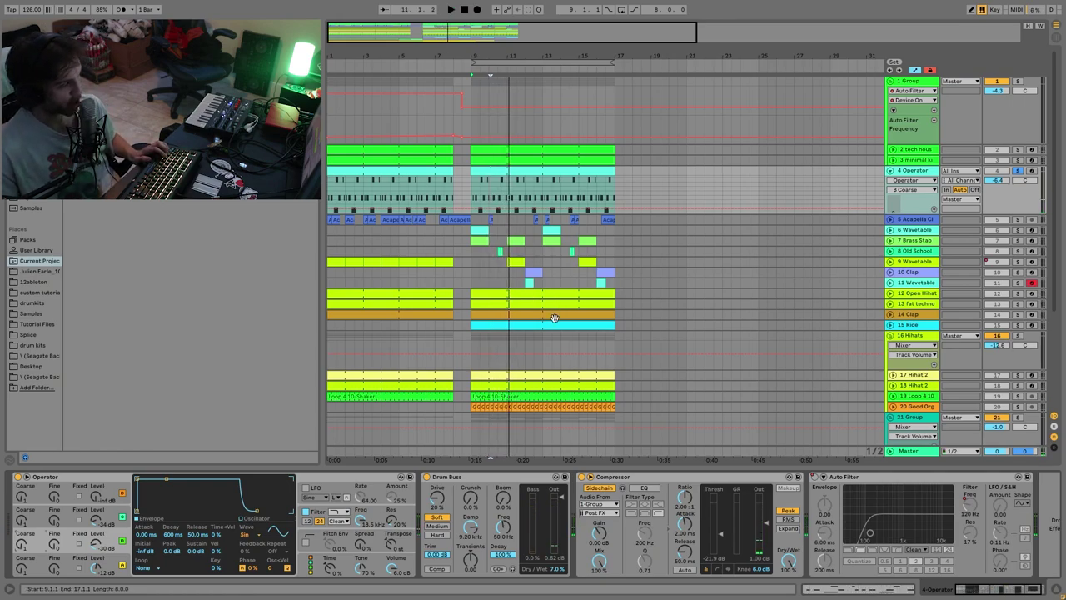
pyautogui.press('space')
pyautogui.press('space')
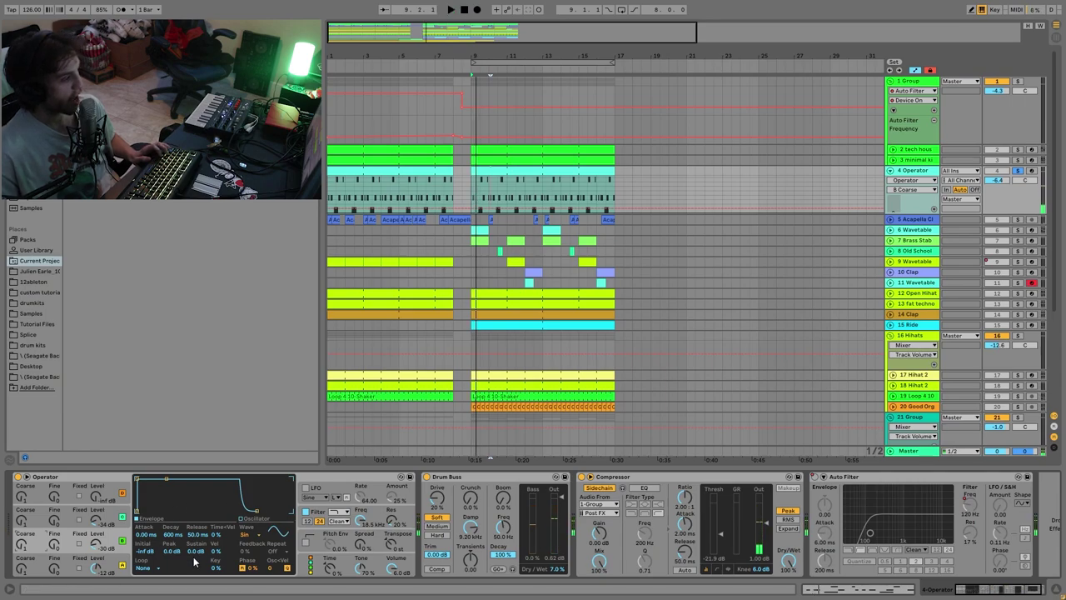
pyautogui.press('space')
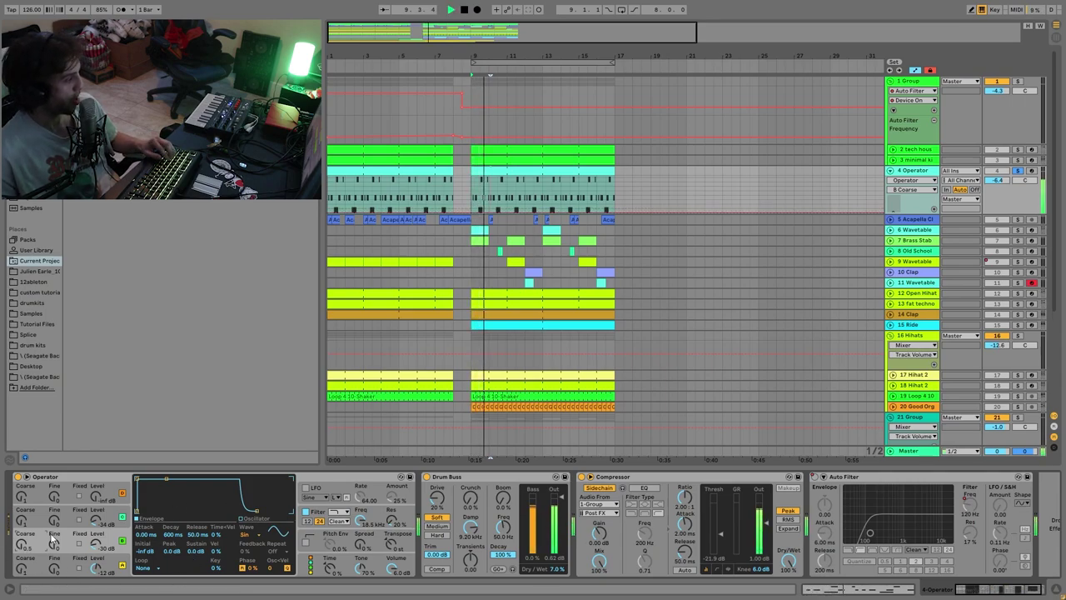
pyautogui.press('space')
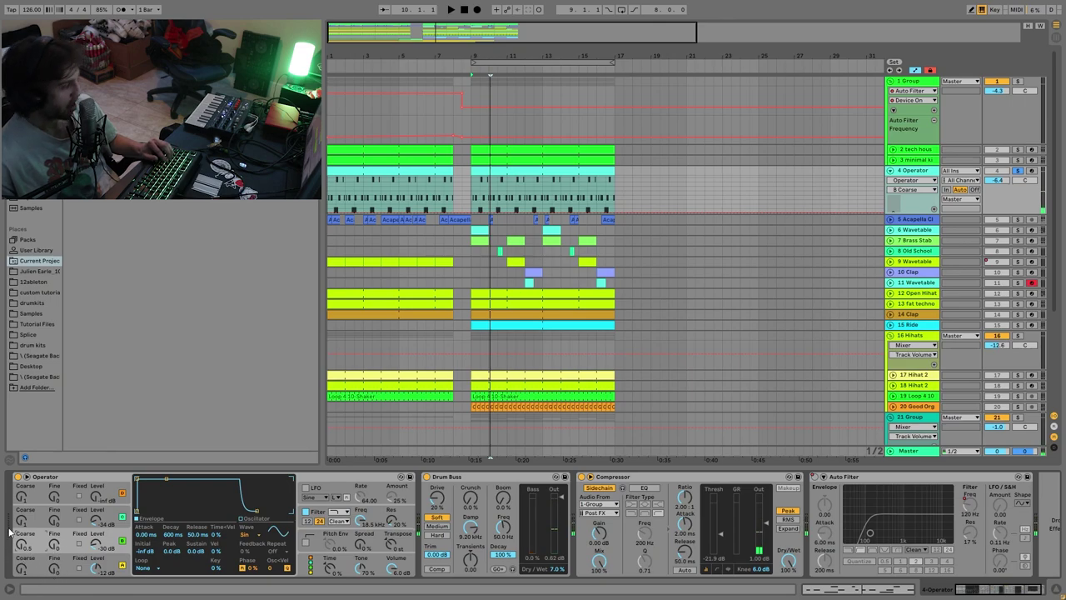
pyautogui.press('space')
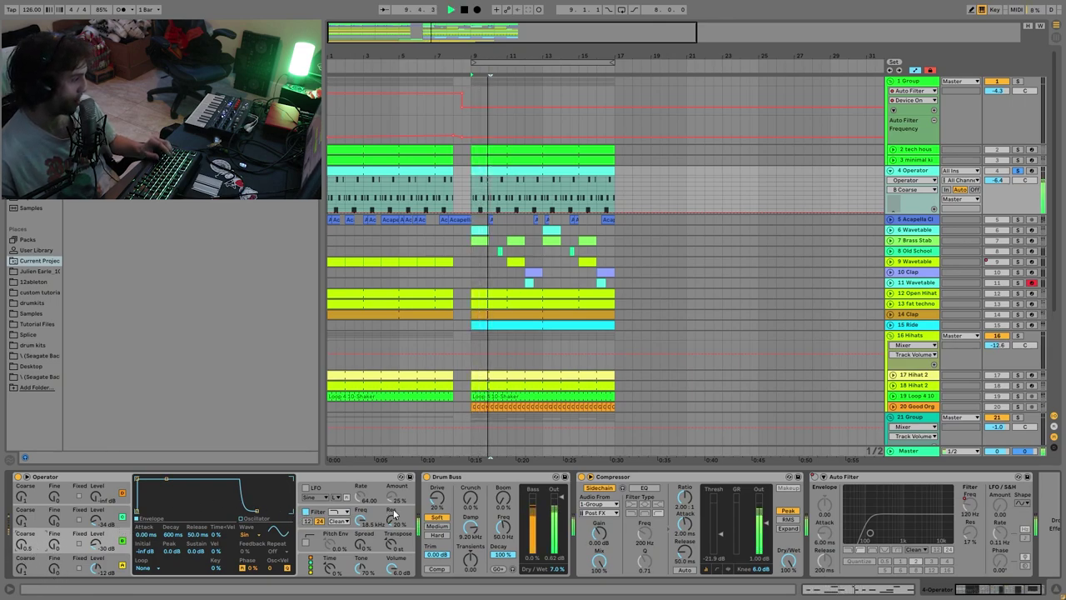
pyautogui.press('space')
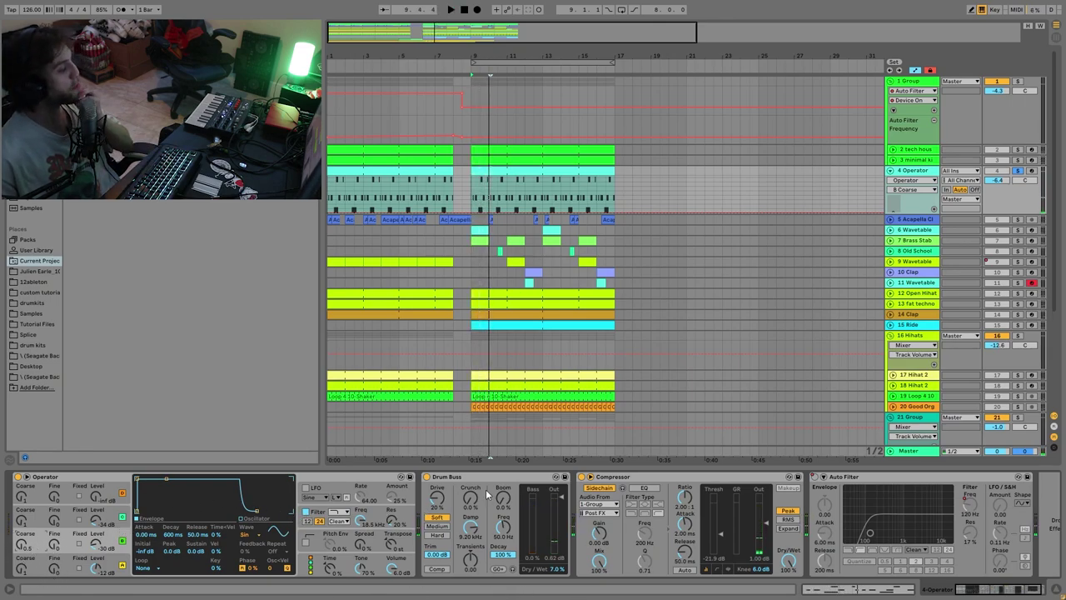
# Switch Drum Buss off and back on during playback to compare its effect on the soloed bass.
pyautogui.click(425, 477)
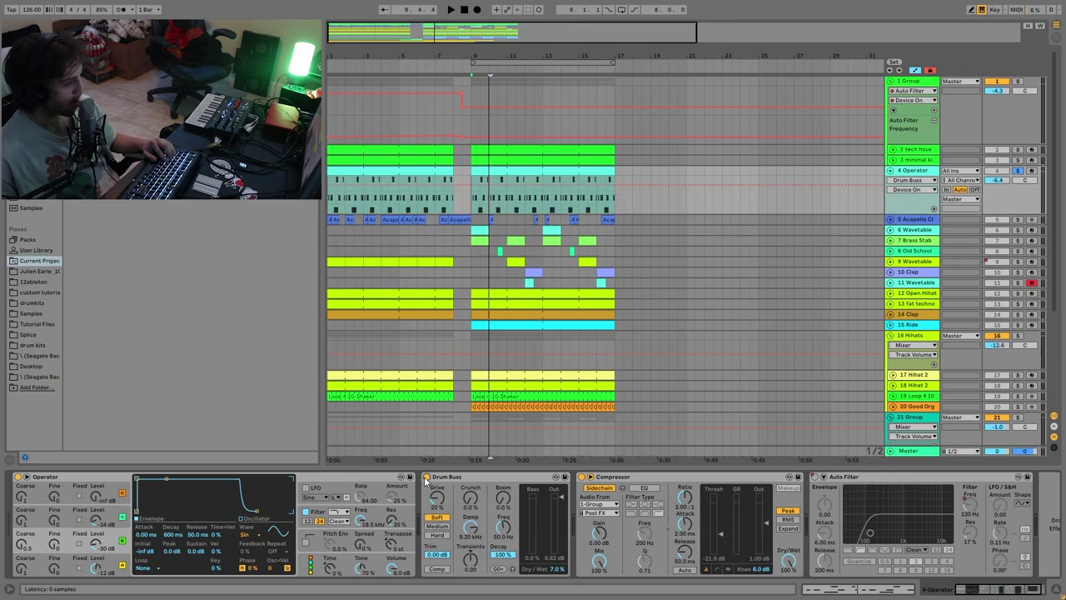
pyautogui.press('space')
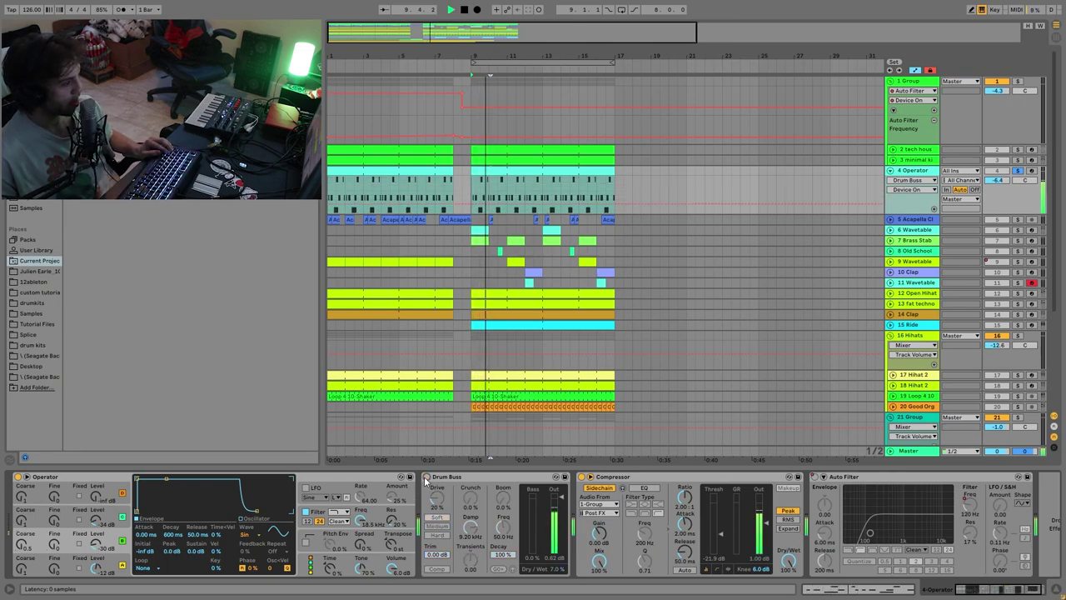
pyautogui.click(426, 478)
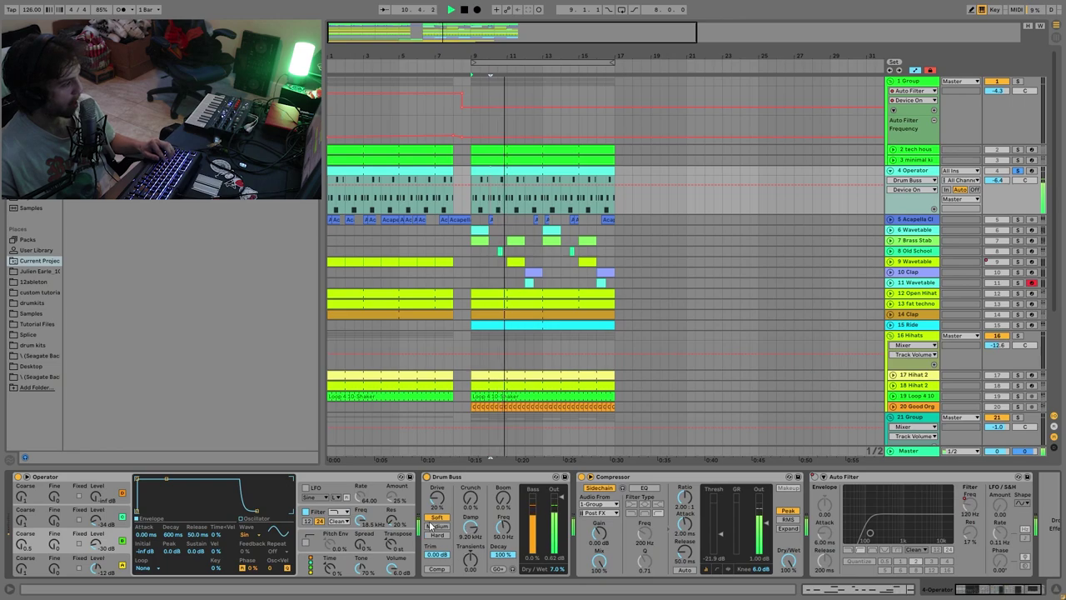
pyautogui.press('space')
pyautogui.press('space')
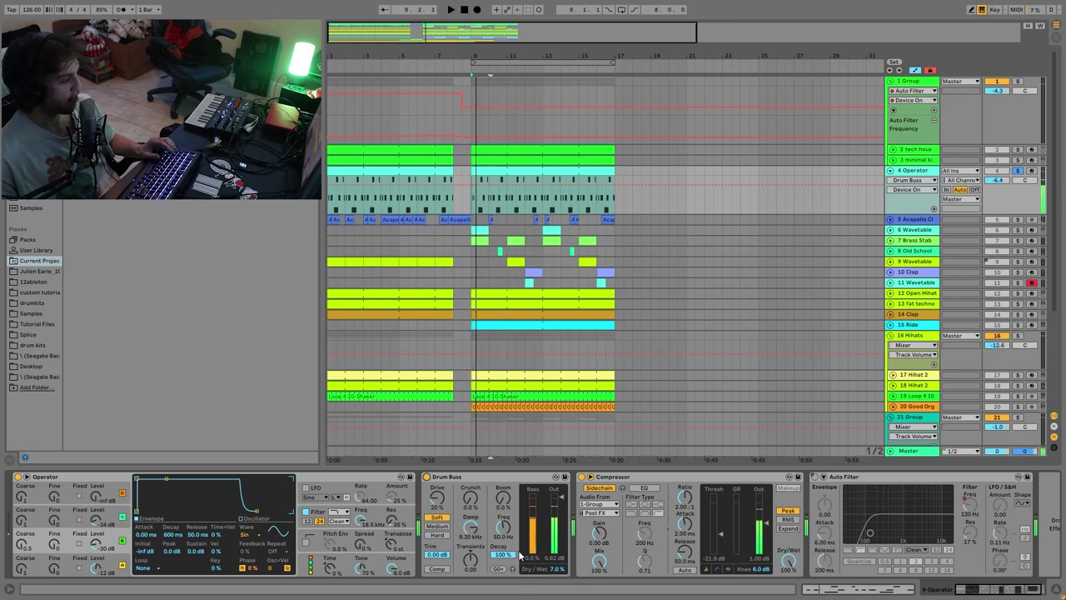
# Examine the sidechain Compressor in the bass track's device chain while playing the bass with the kicks.
pyautogui.hscroll(2, 568, 516)
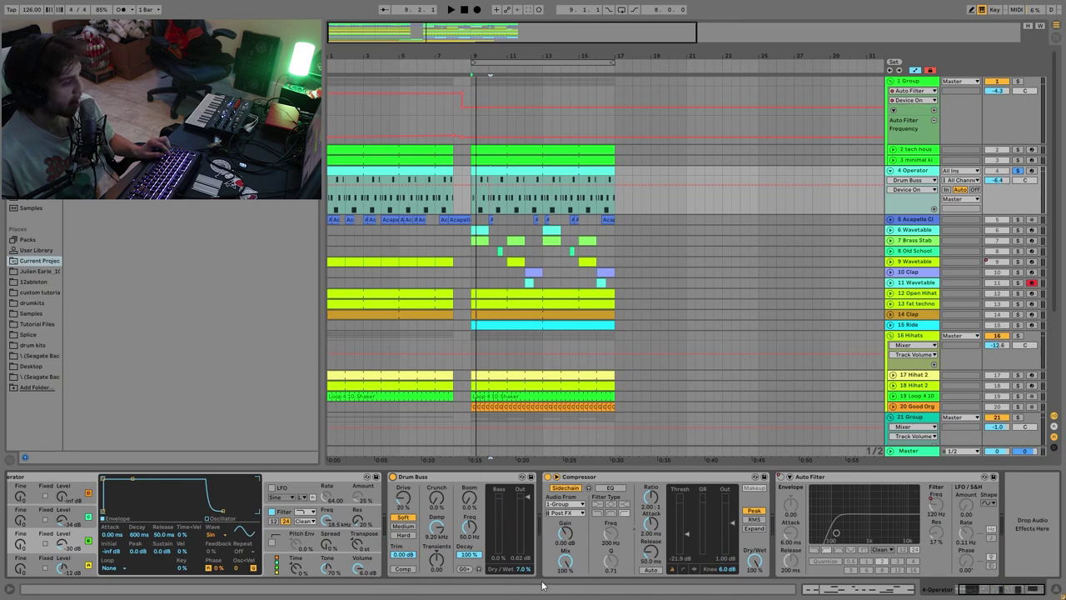
pyautogui.press('space')
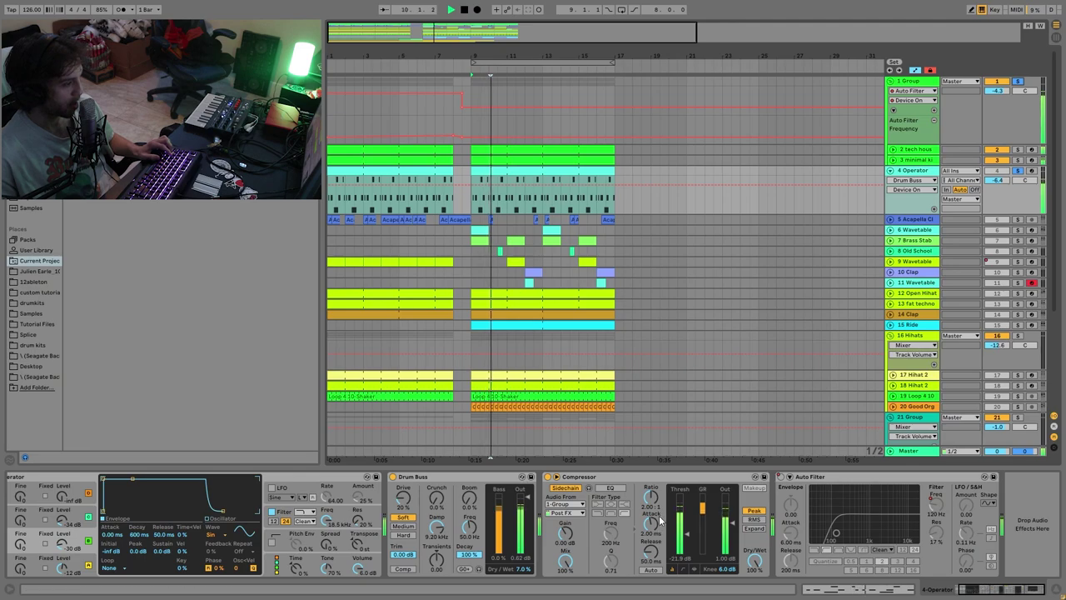
pyautogui.press('space')
# Show the bass Auto Filter's Device On automation and play the bass with the kicks from 5.3.1.
pyautogui.rightClick(780, 477)
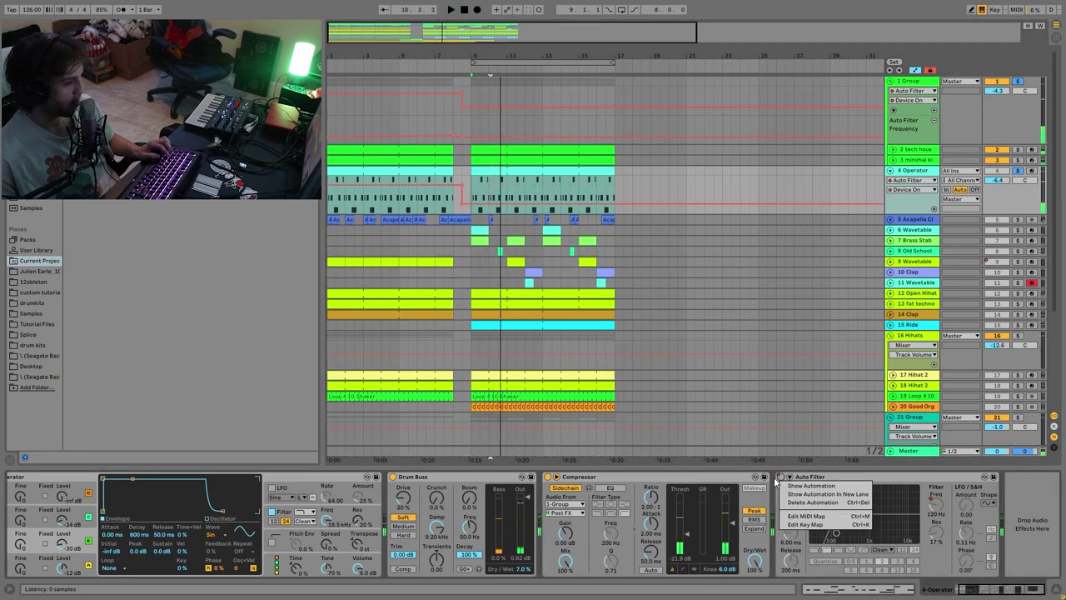
pyautogui.click(801, 485)
pyautogui.click(409, 198)
pyautogui.press('space')
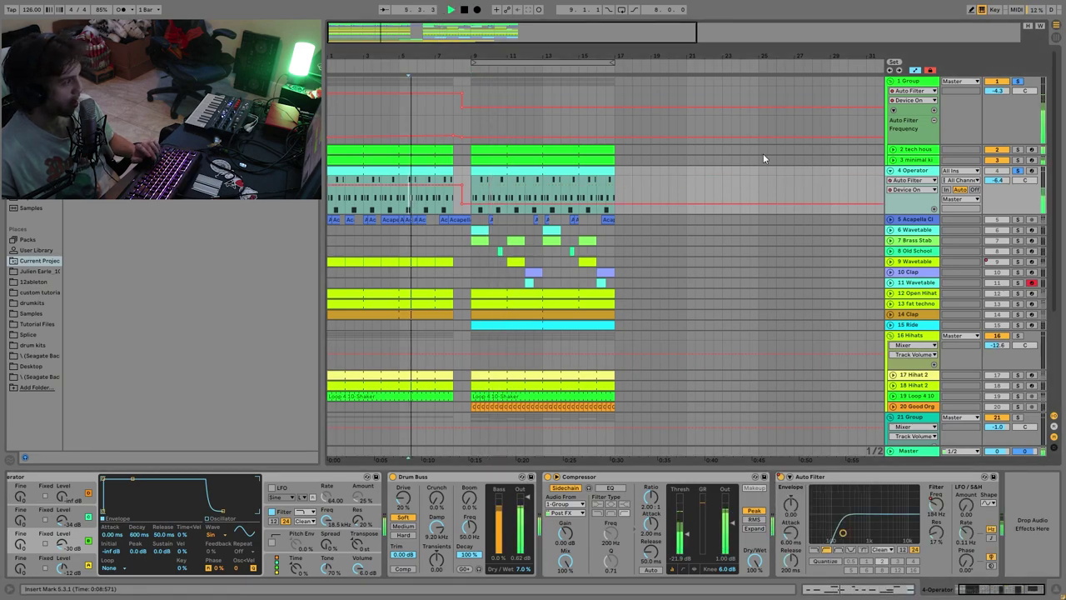
# Unfold the acapella track, open its device chain, and solo it.
pyautogui.click(890, 219)
pyautogui.click(991, 229)
pyautogui.click(1017, 220)
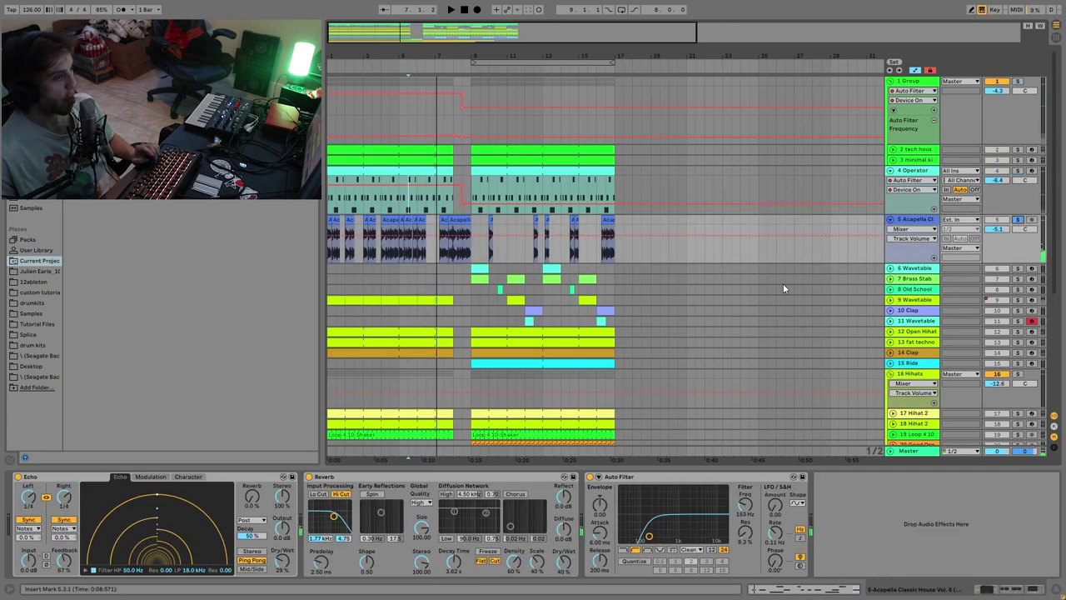
# Play the soloed acapella from bar 7 and compare it with the full mix by toggling its solo.
pyautogui.click(434, 249)
pyautogui.press('space')
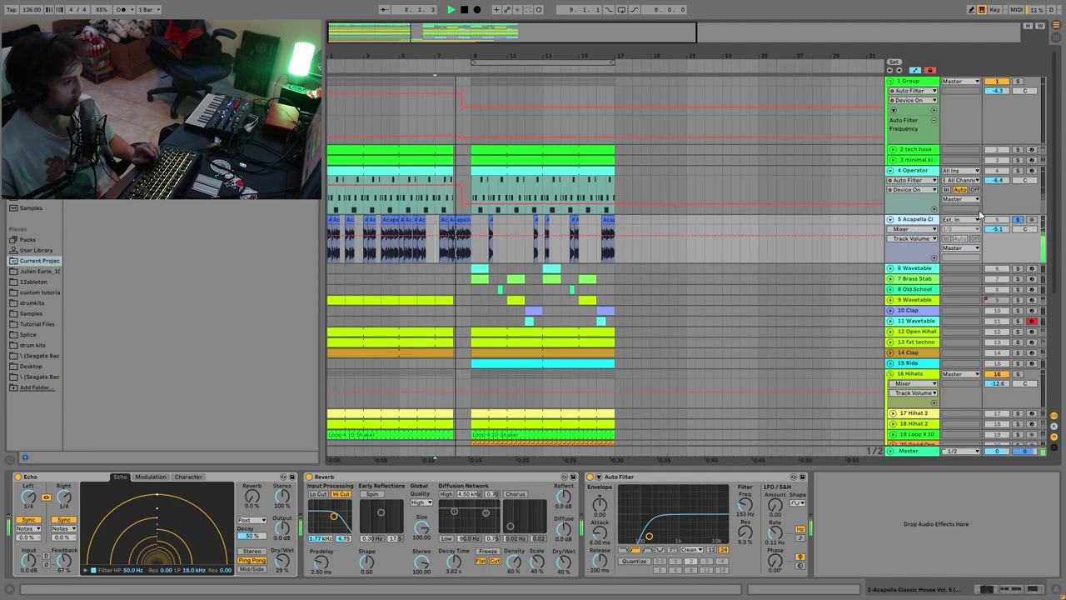
pyautogui.click(1016, 220)
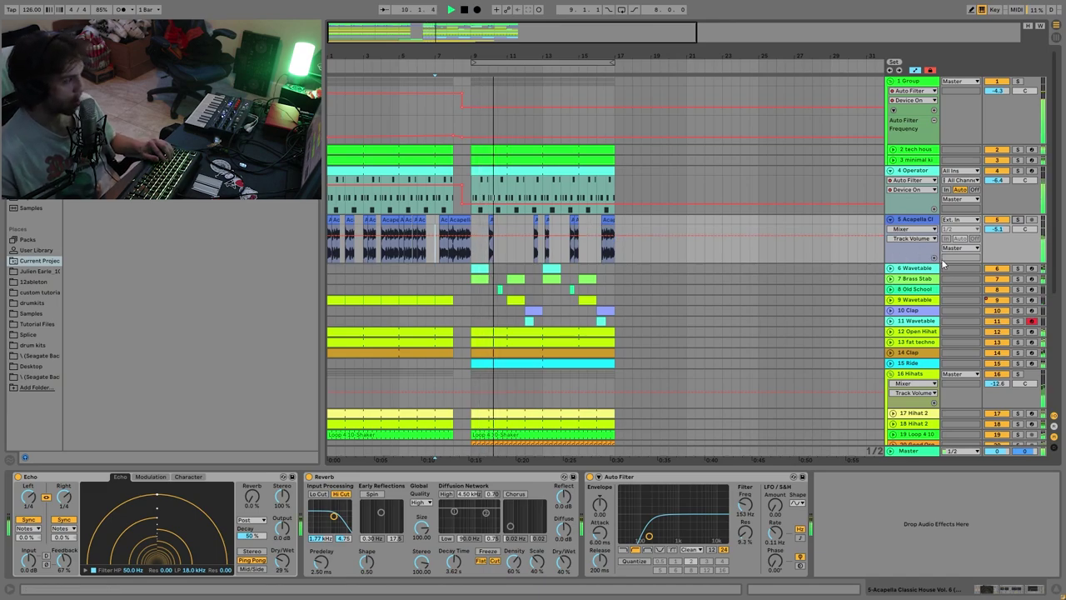
pyautogui.click(1017, 219)
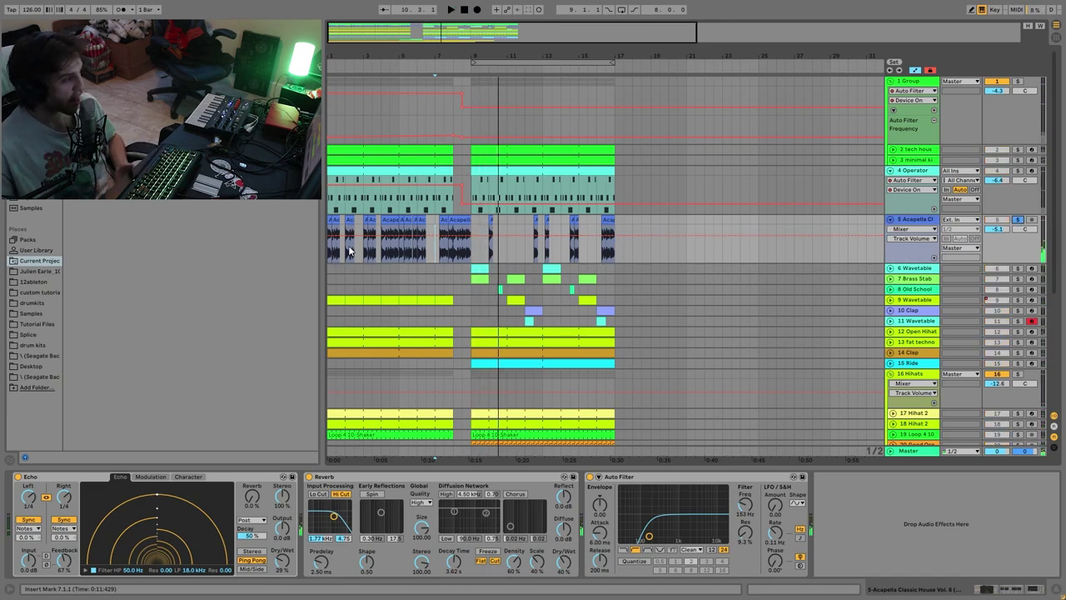
# Select the acapella clip starting at 7.2.1 and play the soloed vocal from there.
pyautogui.moveTo(468, 56); pyautogui.dragTo(632, 133)
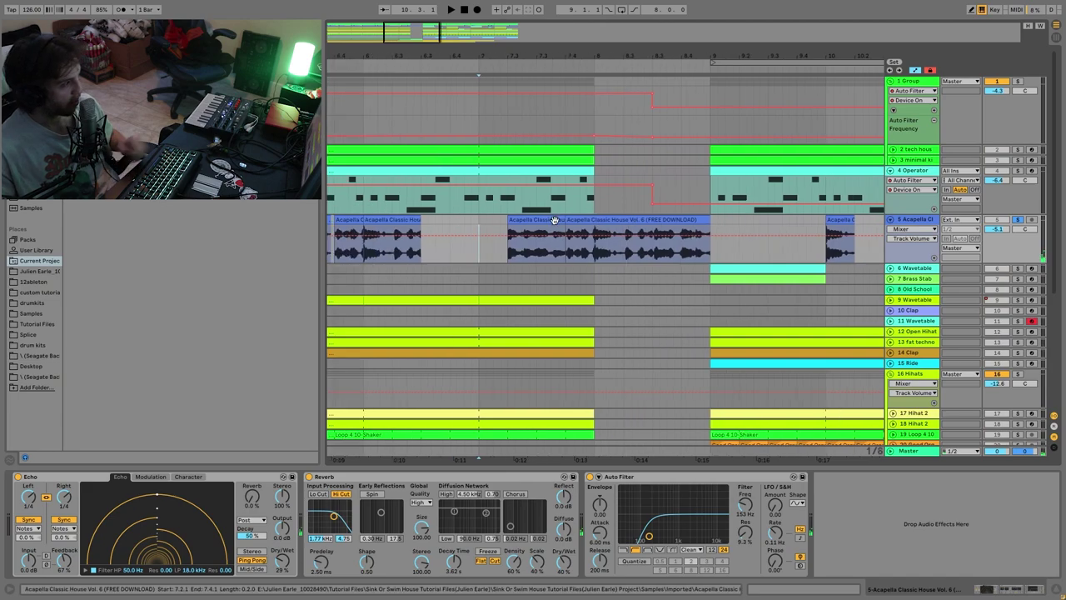
pyautogui.click(538, 220)
pyautogui.press('space')
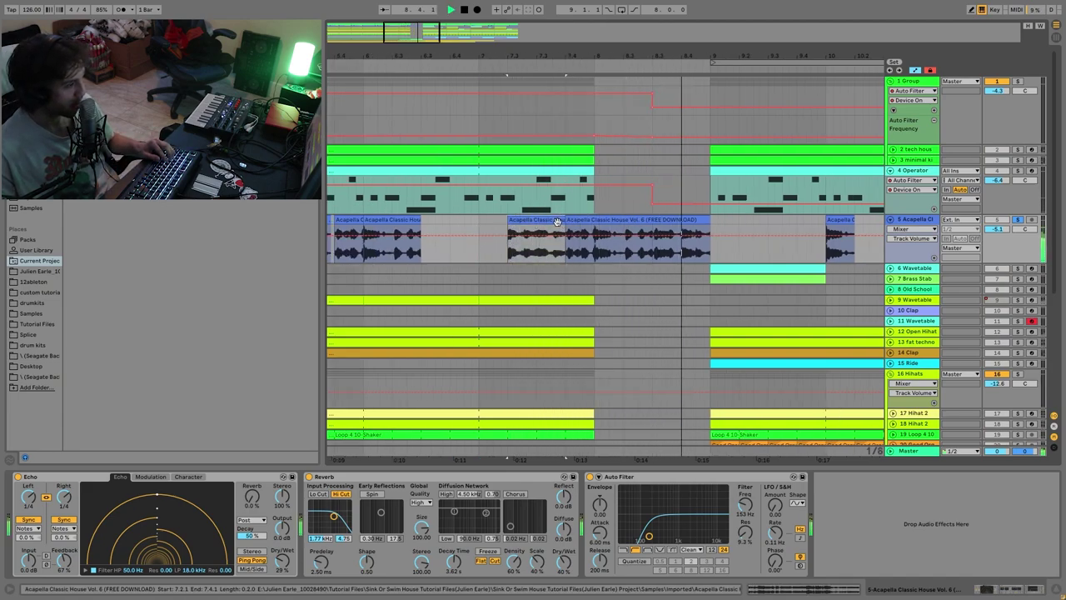
# Extend the acapella clip starting at 7.2.1 to end at 9.2.3, play it, and undo the extension.
pyautogui.click(542, 222)
pyautogui.moveTo(566, 229); pyautogui.dragTo(751, 231)
pyautogui.press('space')
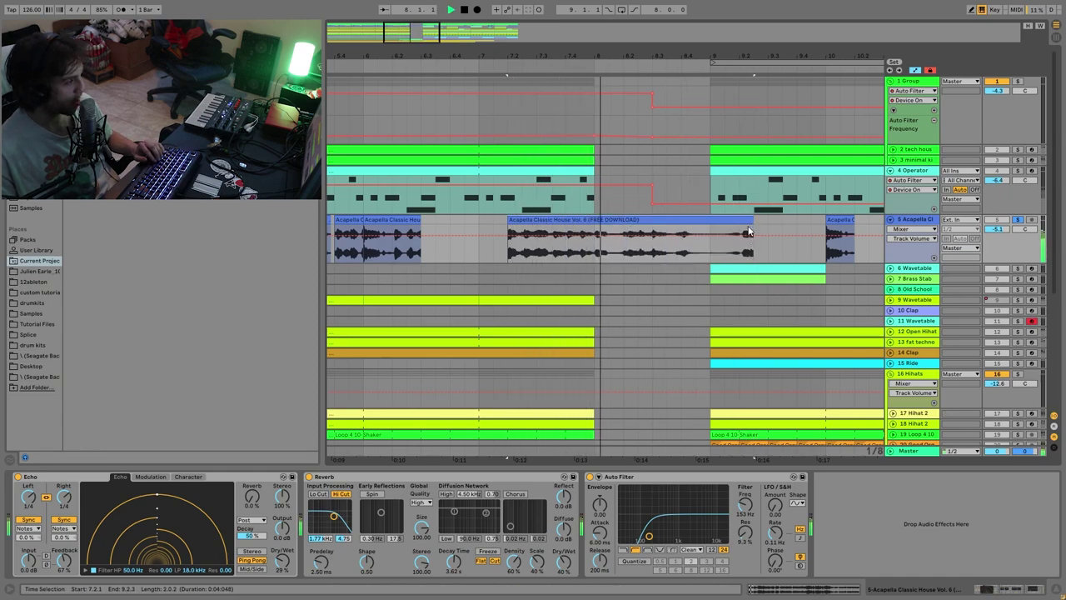
pyautogui.press('space')
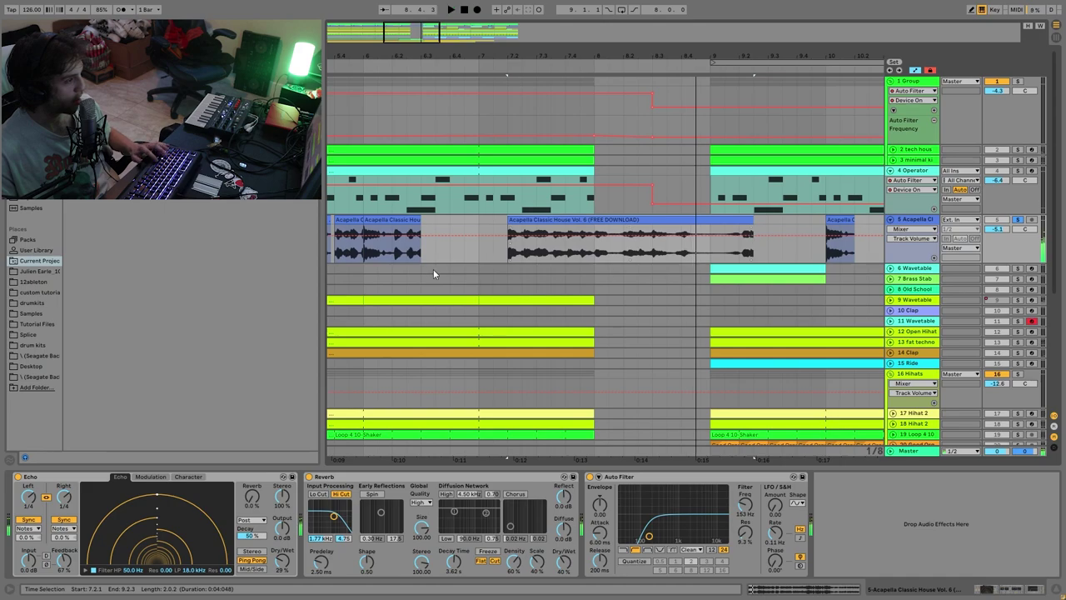
pyautogui.hotkey('ctrl', 'z')
# Extend the start of the long acapella clip before bar 9 back to 6.3.3, play it, and undo the change.
pyautogui.moveTo(569, 220); pyautogui.dragTo(434, 232)
pyautogui.press('space')
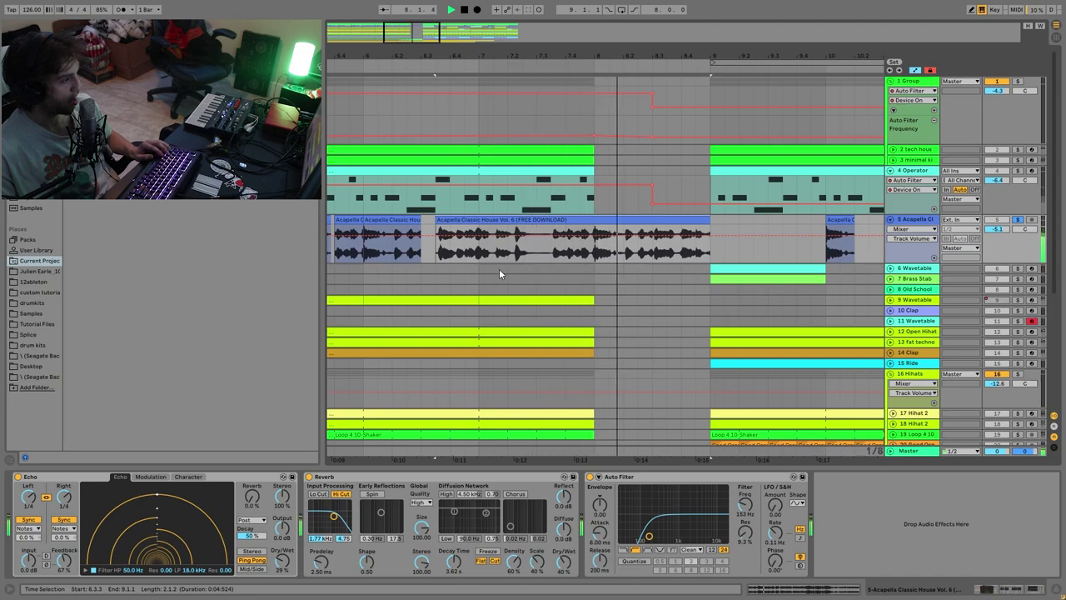
pyautogui.hotkey('ctrl', 'z')
pyautogui.press('space')
# Play the original pair of acapella cuts twice, starting from the clip at 7.2.1.
pyautogui.click(541, 219)
pyautogui.press('space')
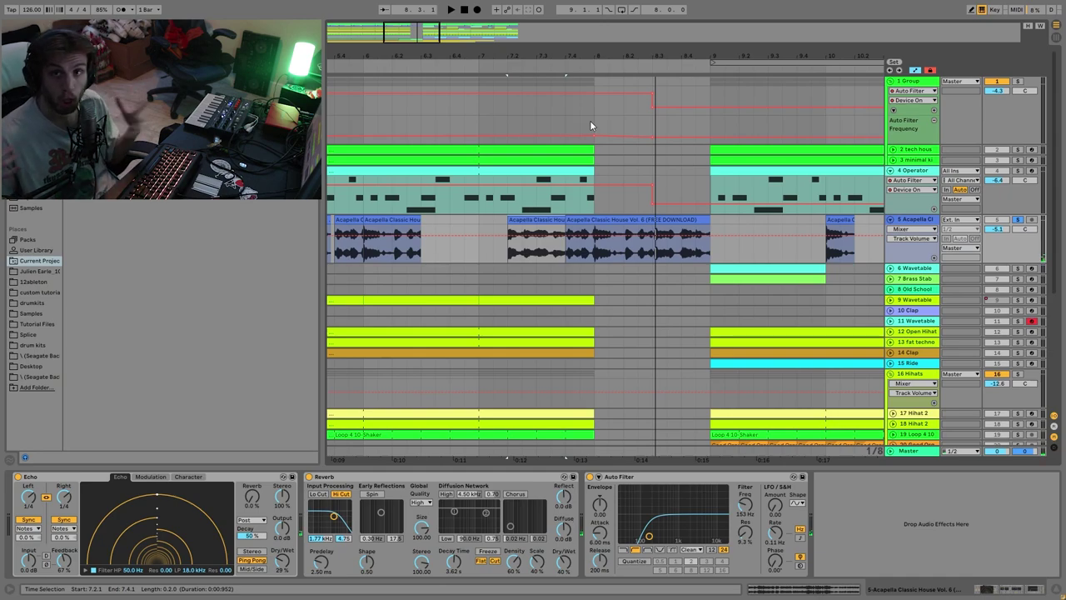
pyautogui.press('space')
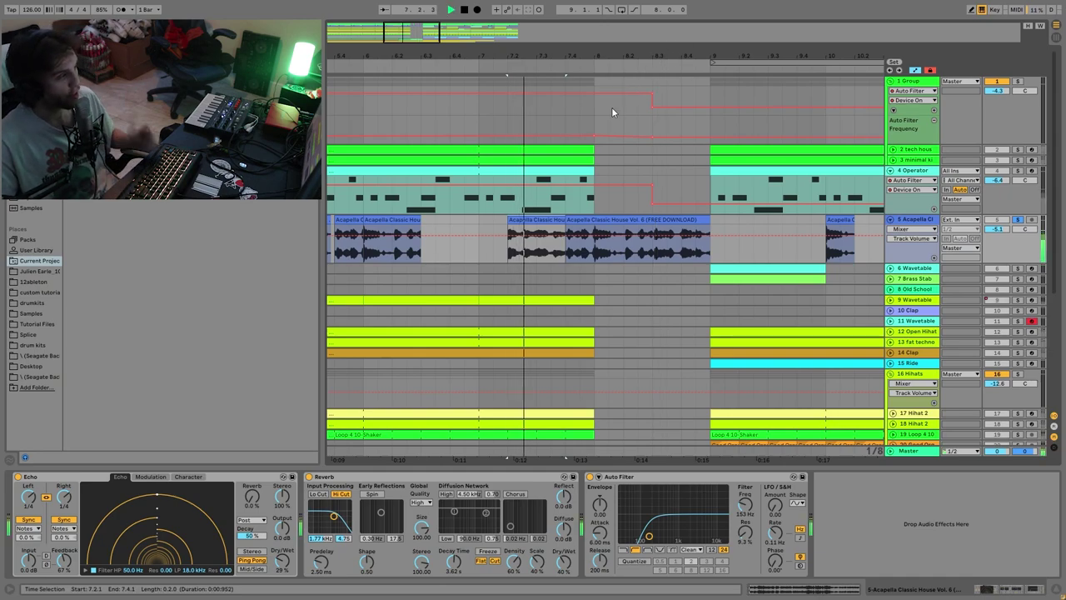
pyautogui.press('space')
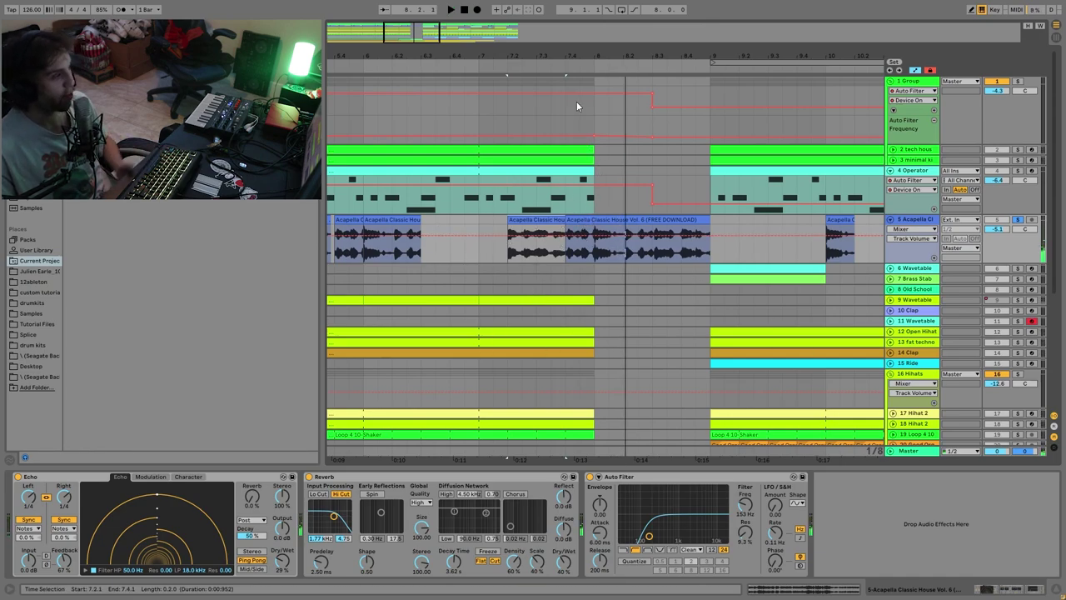
# Play the soloed acapella from the first clip at bar 1 and turn its solo off.
pyautogui.moveTo(571, 50); pyautogui.dragTo(639, 22)
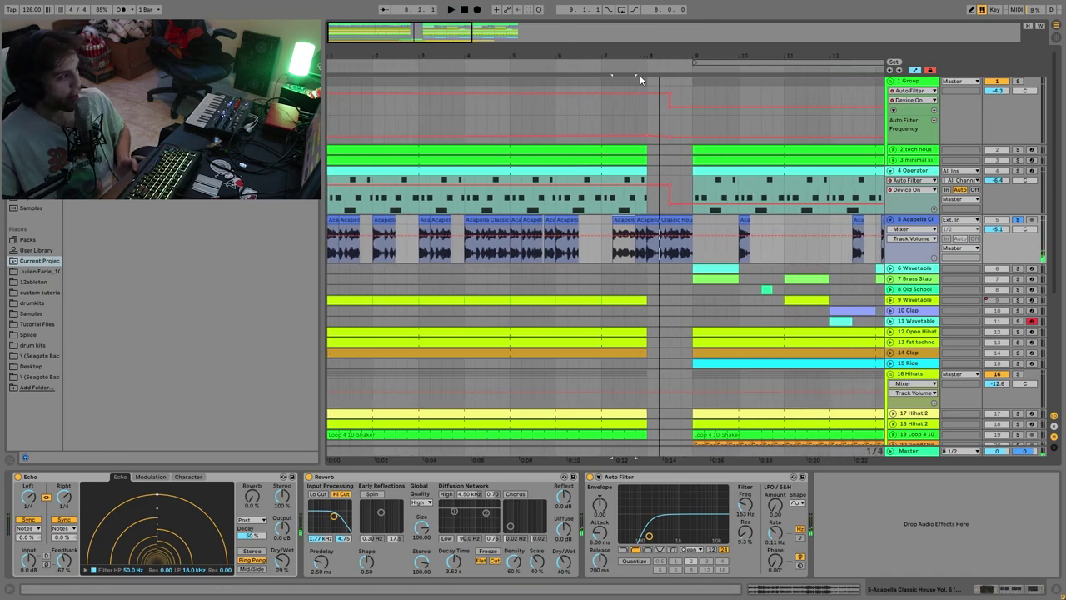
pyautogui.click(600, 220)
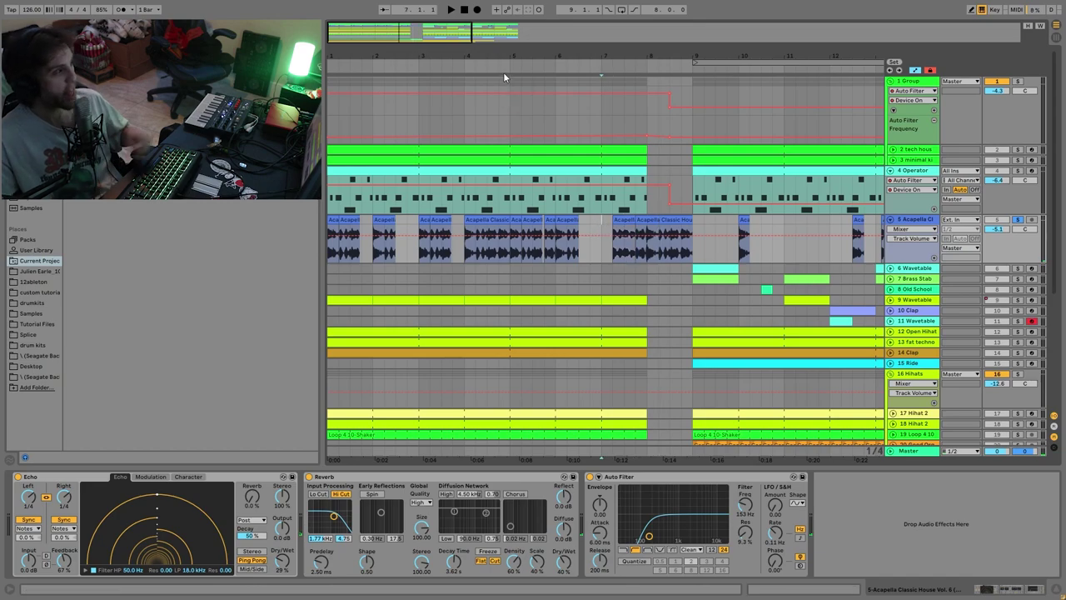
pyautogui.press('-')
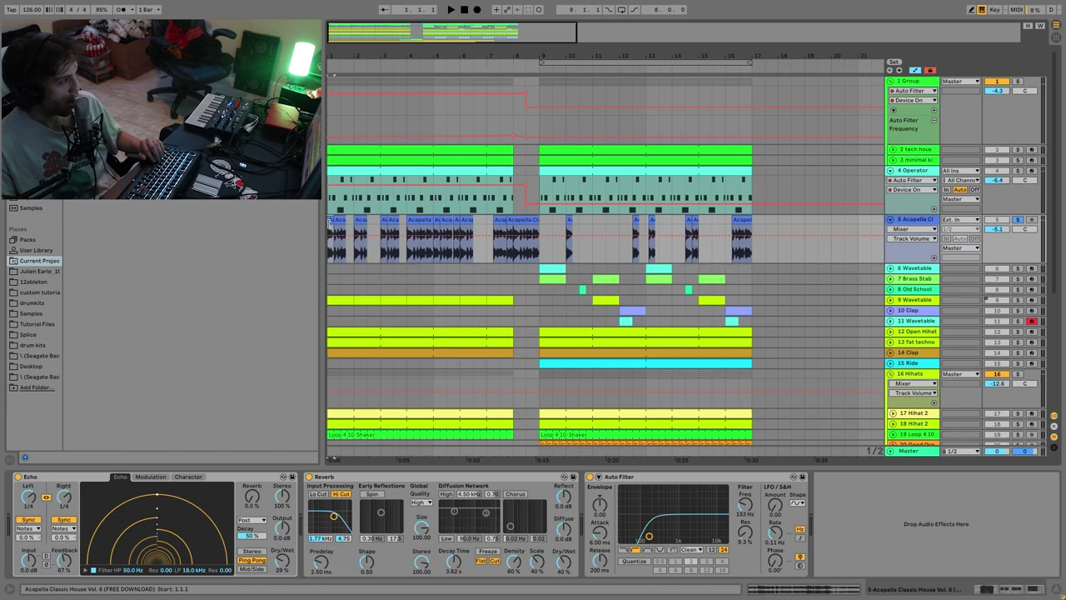
pyautogui.click(334, 252)
pyautogui.press('space')
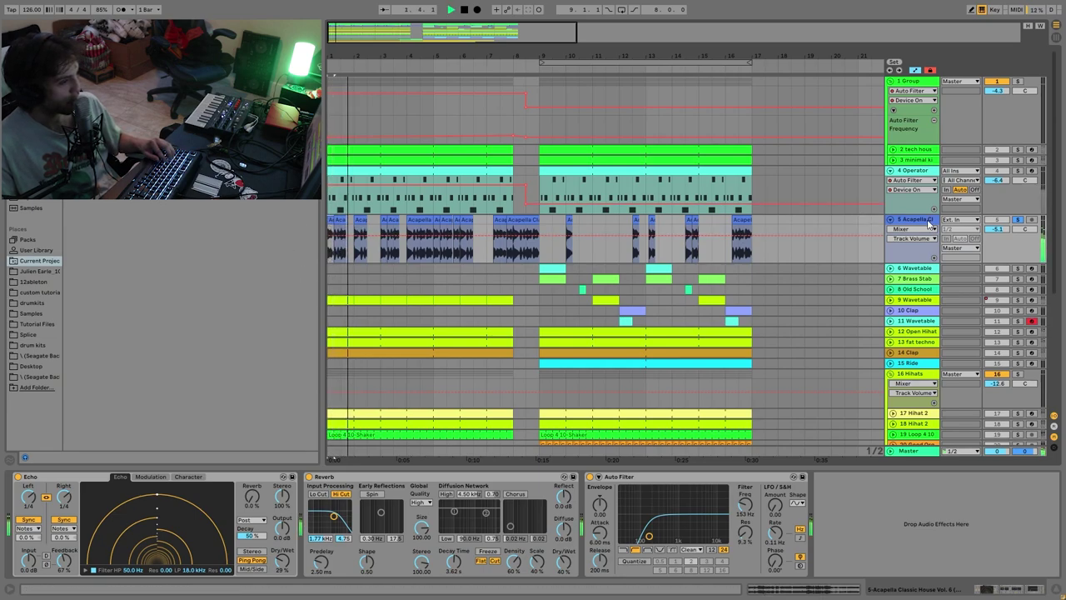
pyautogui.press('space')
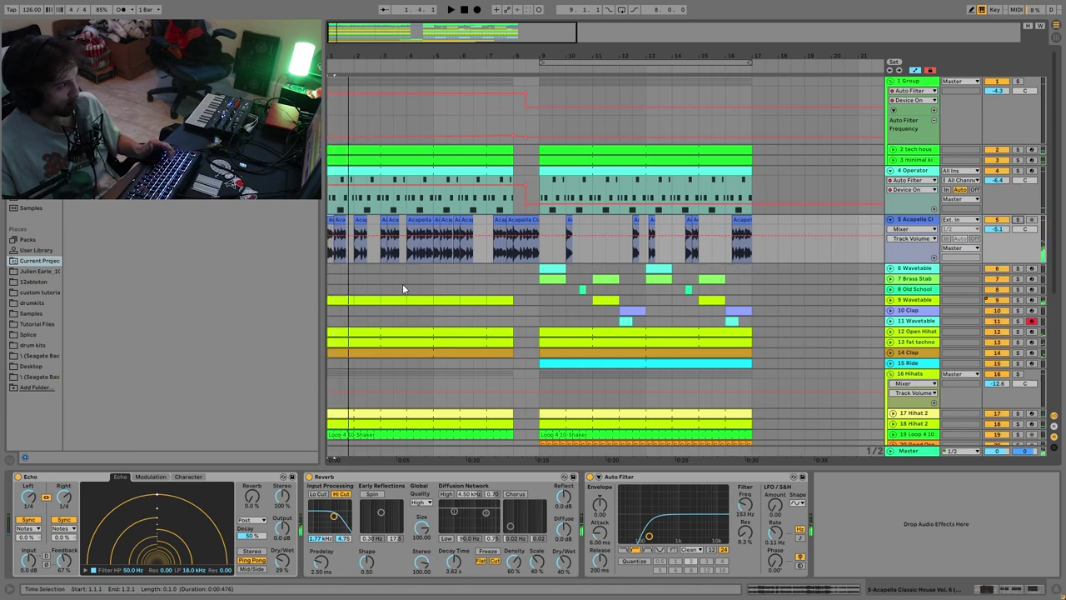
# Play the full mix from bar 1 and follow the acapella cuts through the intro into the drop.
pyautogui.press('space')
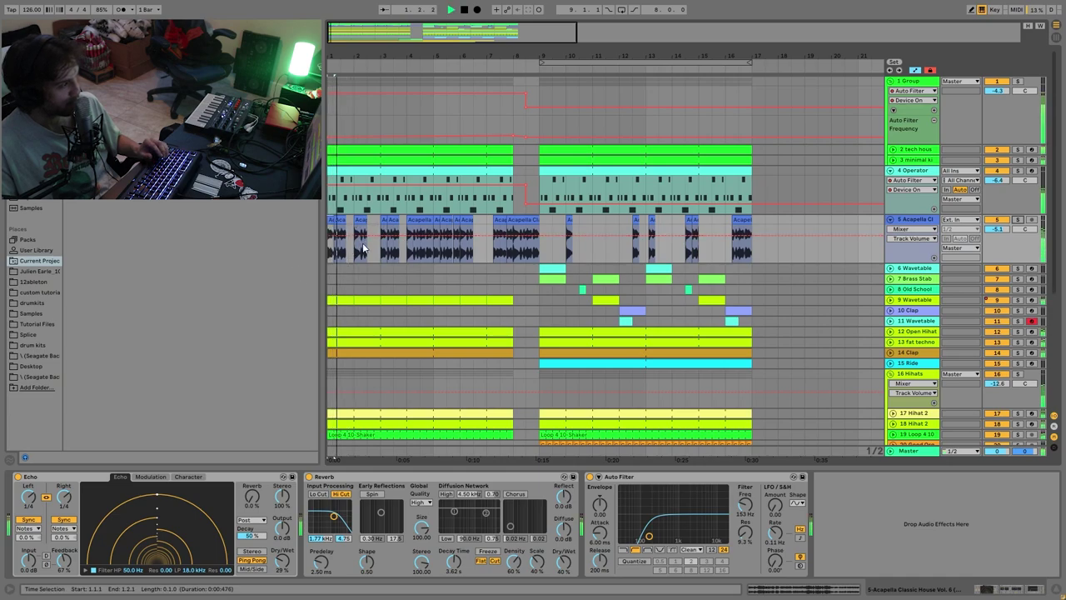
pyautogui.click(354, 247)
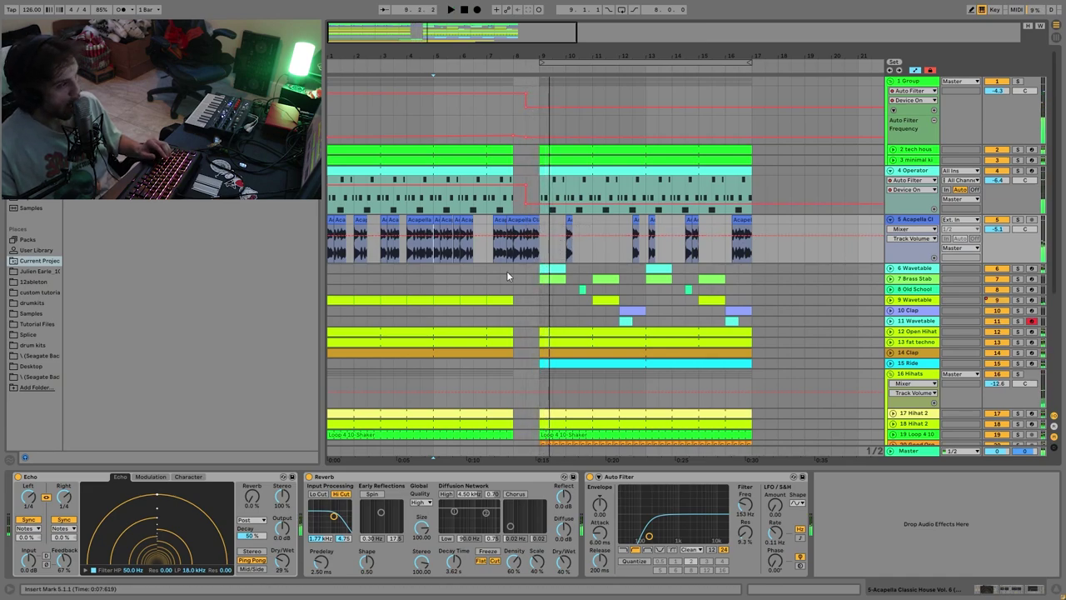
pyautogui.press('space')
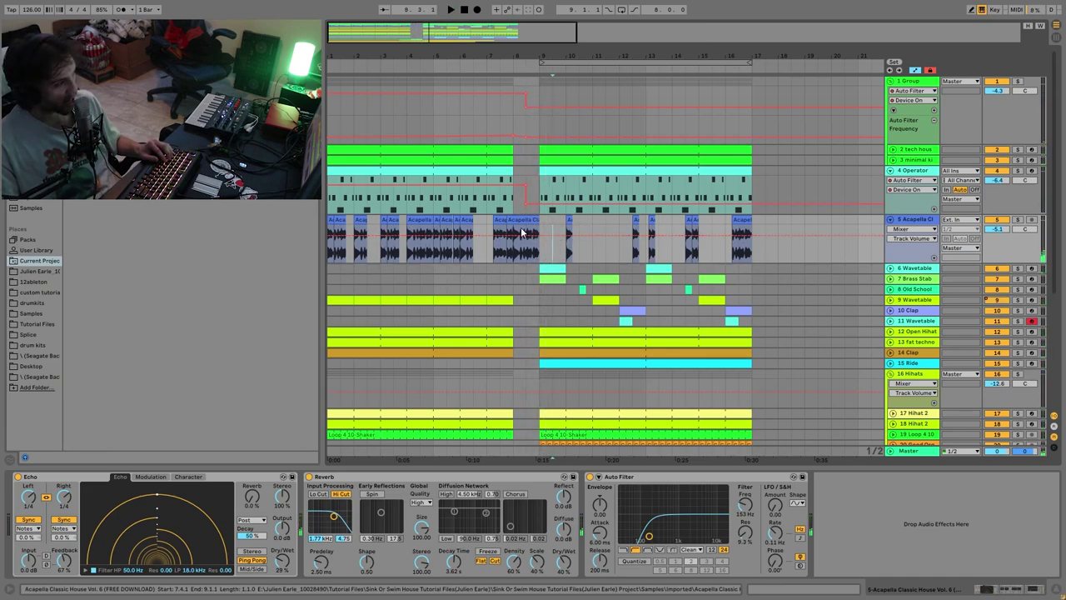
# Play the full mix from bar 9, and play the transition into the drop from bar 7.
pyautogui.click(541, 225)
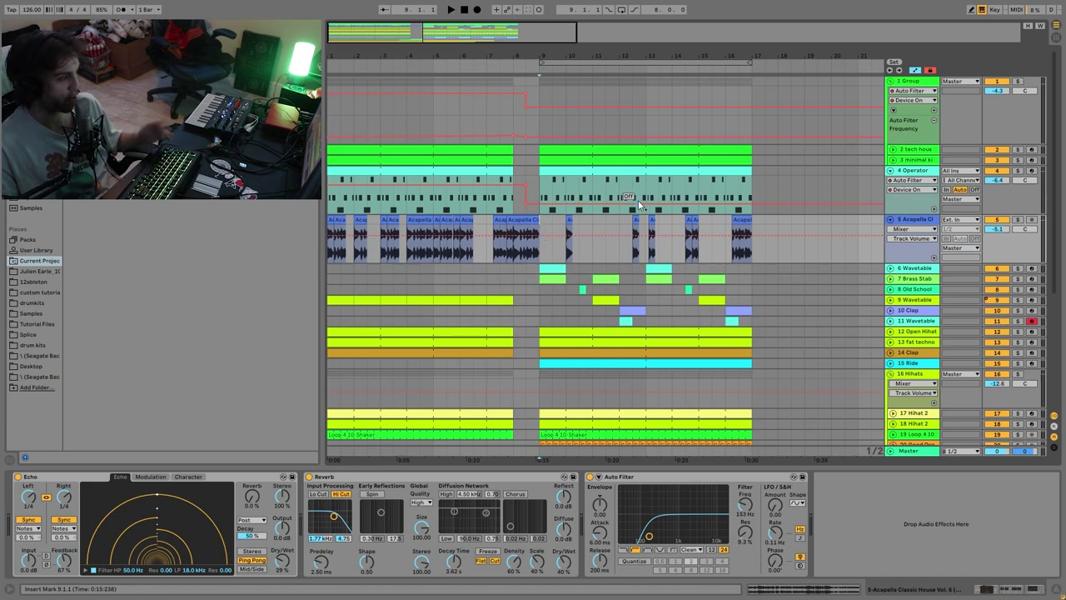
pyautogui.press('space')
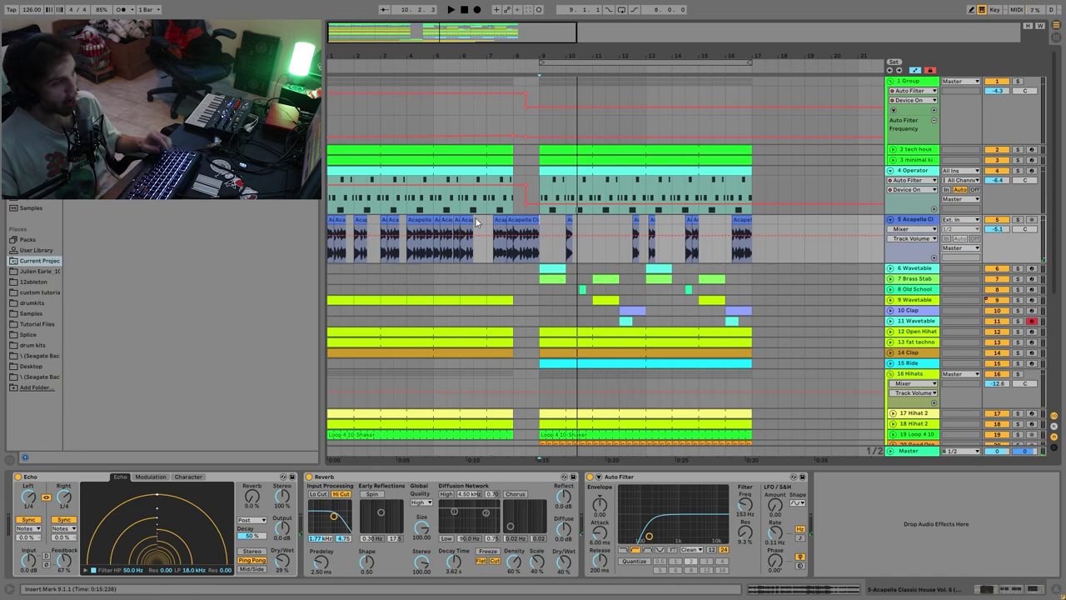
pyautogui.click(488, 254)
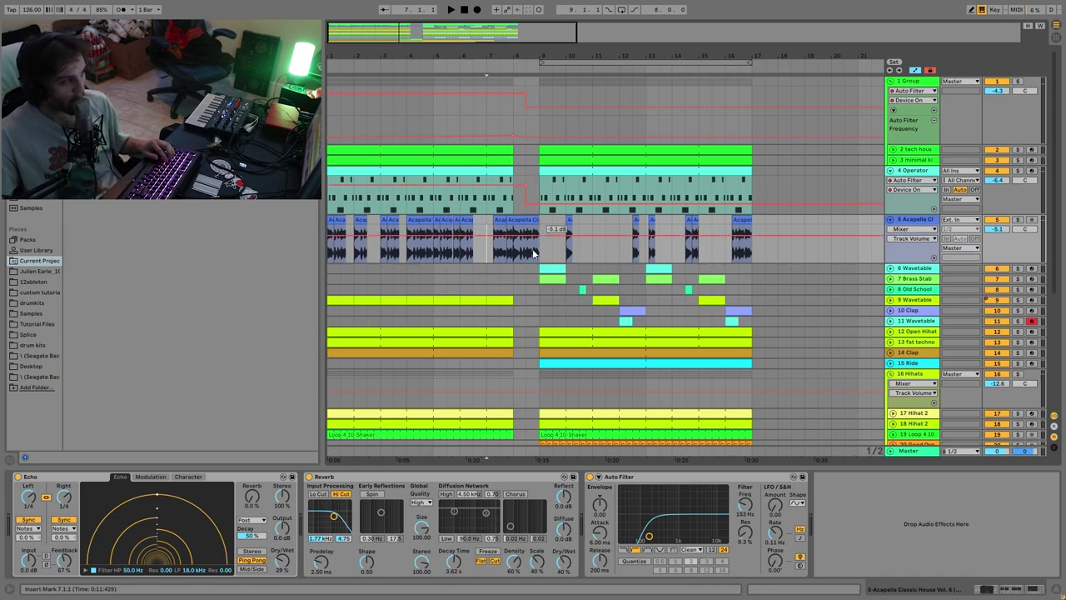
pyautogui.press('space')
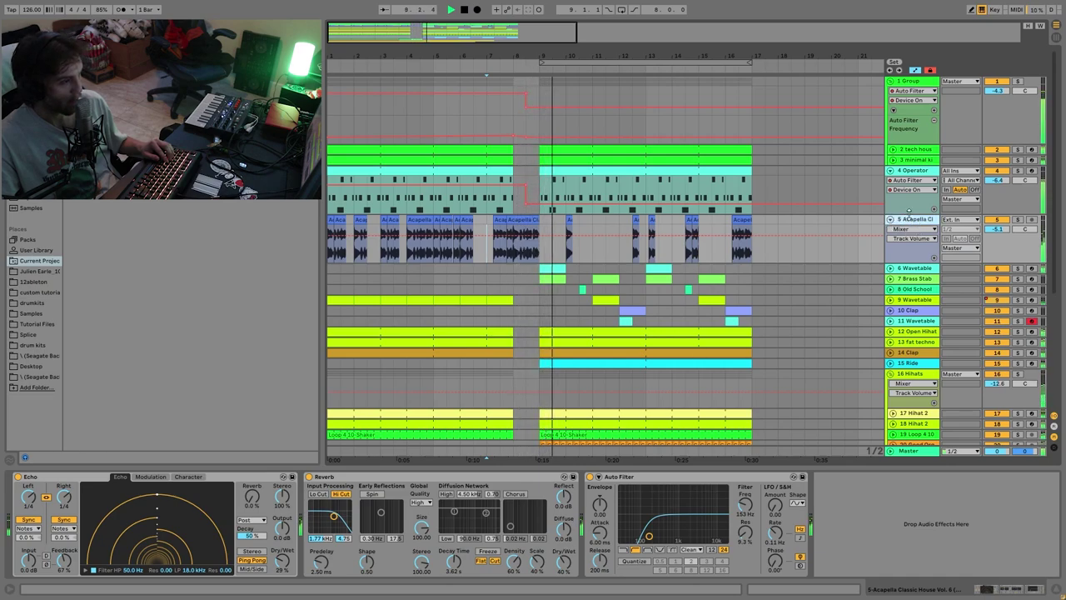
pyautogui.press('space')
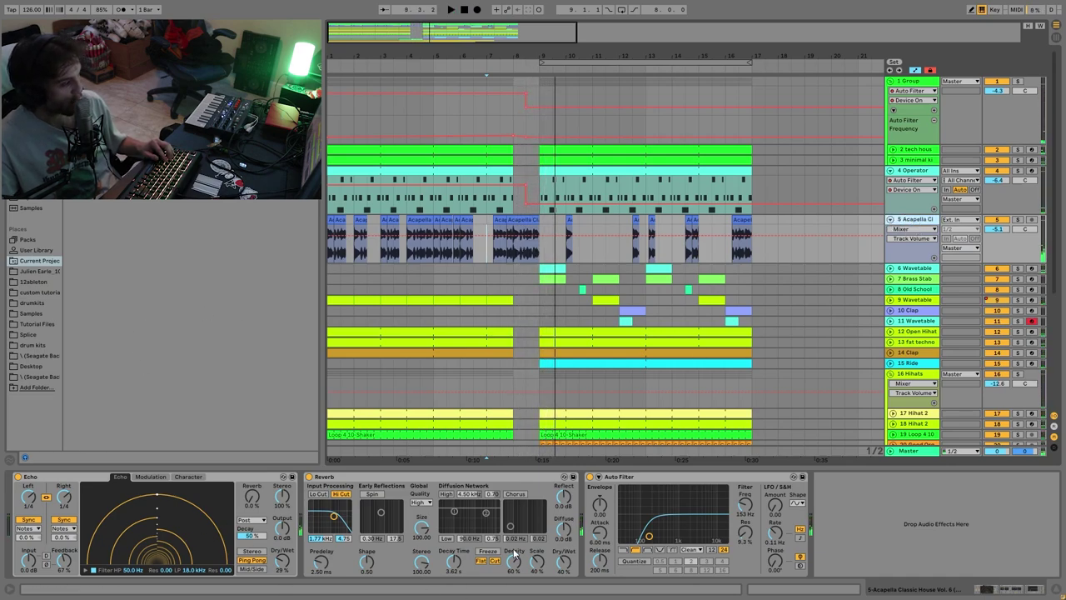
# Select the short acapella clip at 10.1.1 and play the drop from there to hear the vocal chops.
pyautogui.click(569, 220)
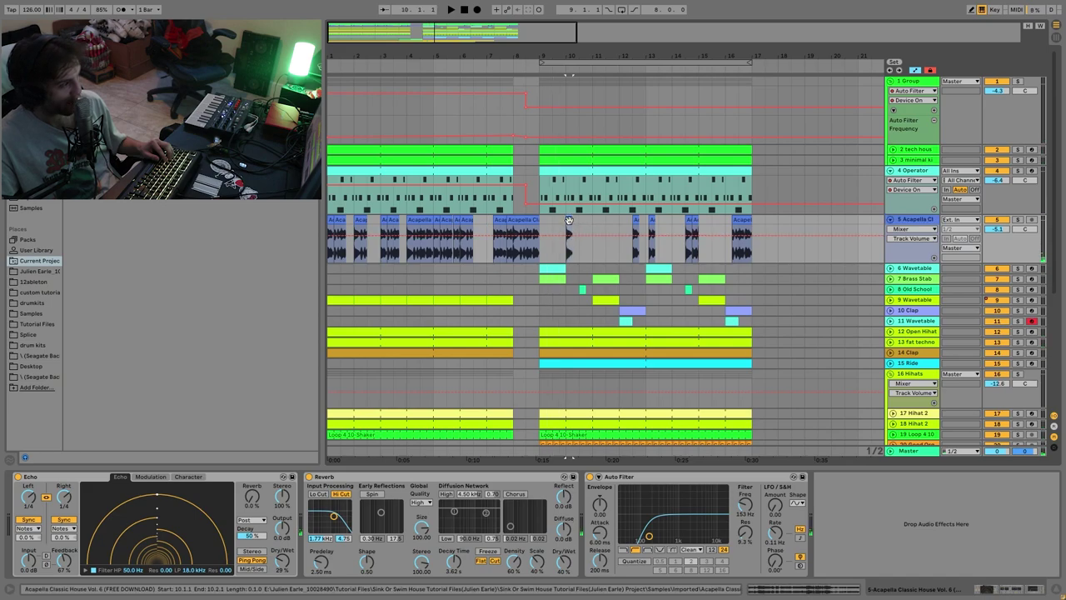
pyautogui.press('space')
pyautogui.press('space')
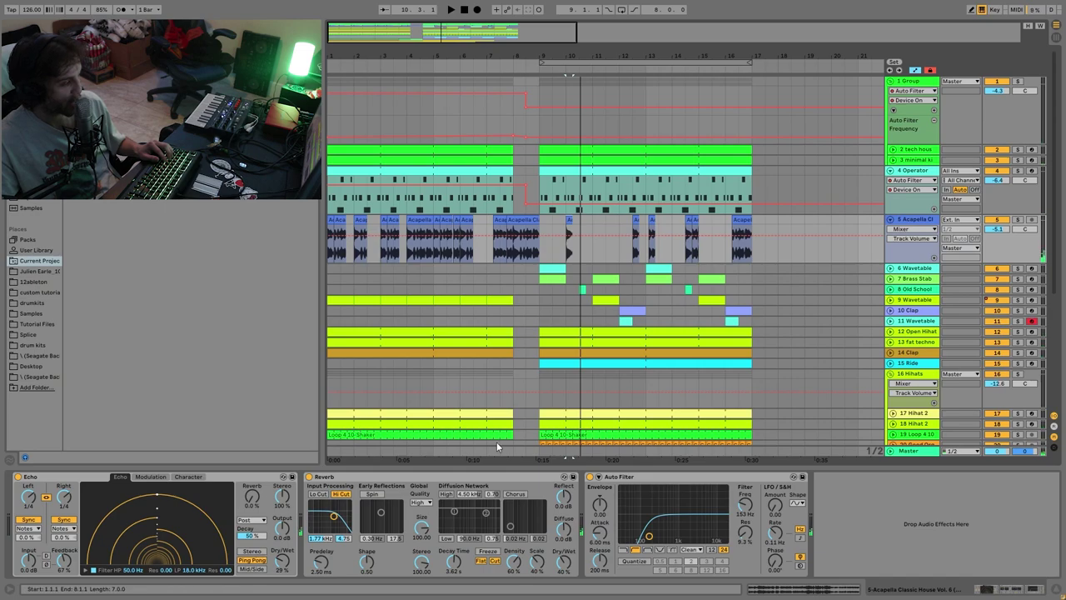
pyautogui.press('space')
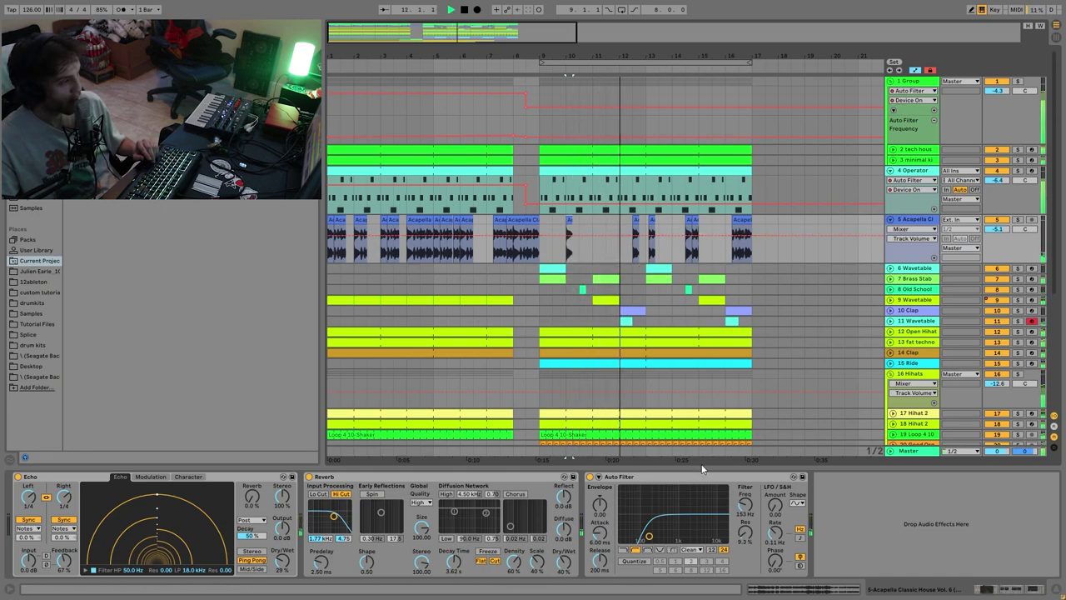
pyautogui.press('space')
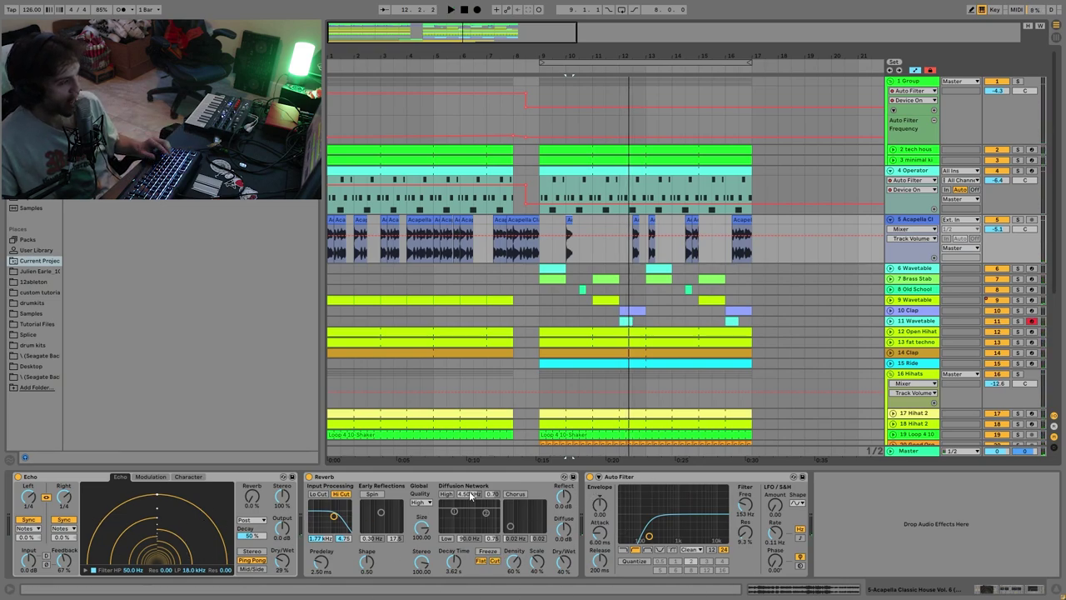
# Solo track 6 Wavetable and open its device chain.
pyautogui.scroll(-1, 844, 290)
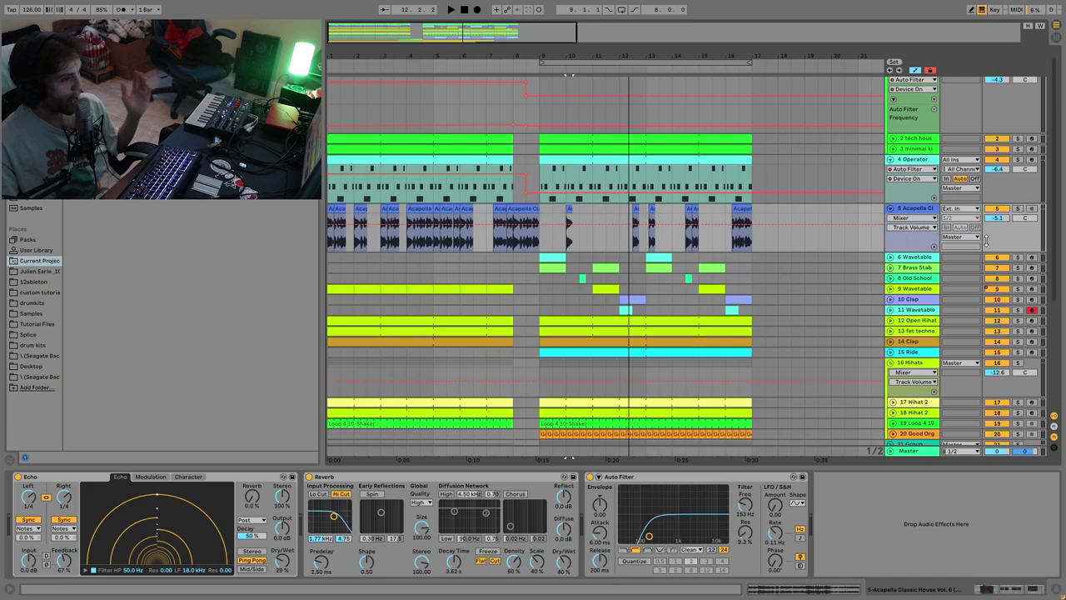
pyautogui.click(924, 260)
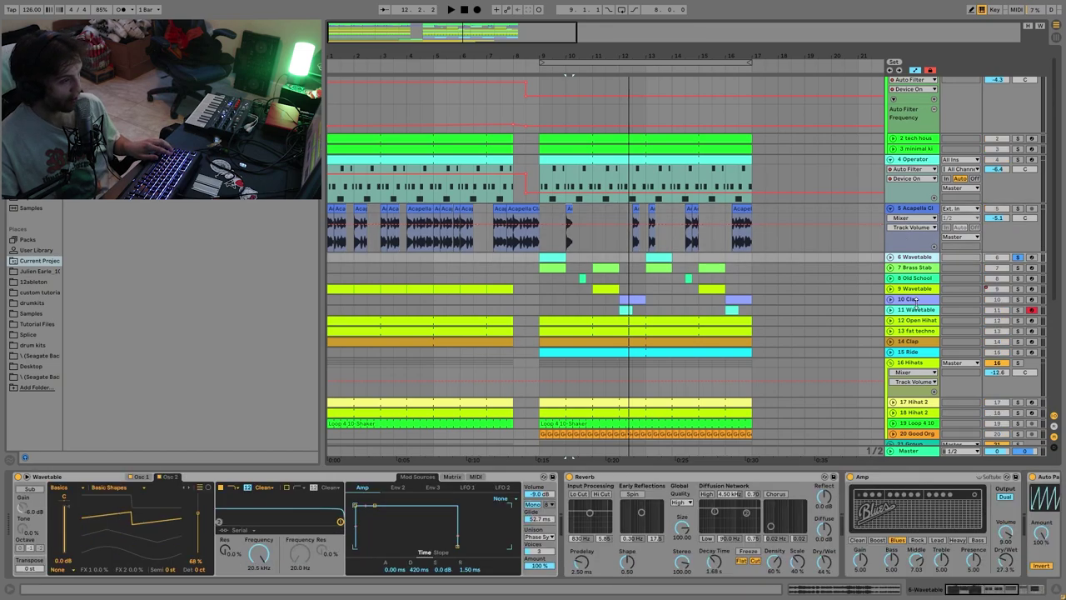
# Solo synth tracks 6 through 11 together and play the combined layers from bar 9.
pyautogui.click(926, 310)
pyautogui.click(1018, 269)
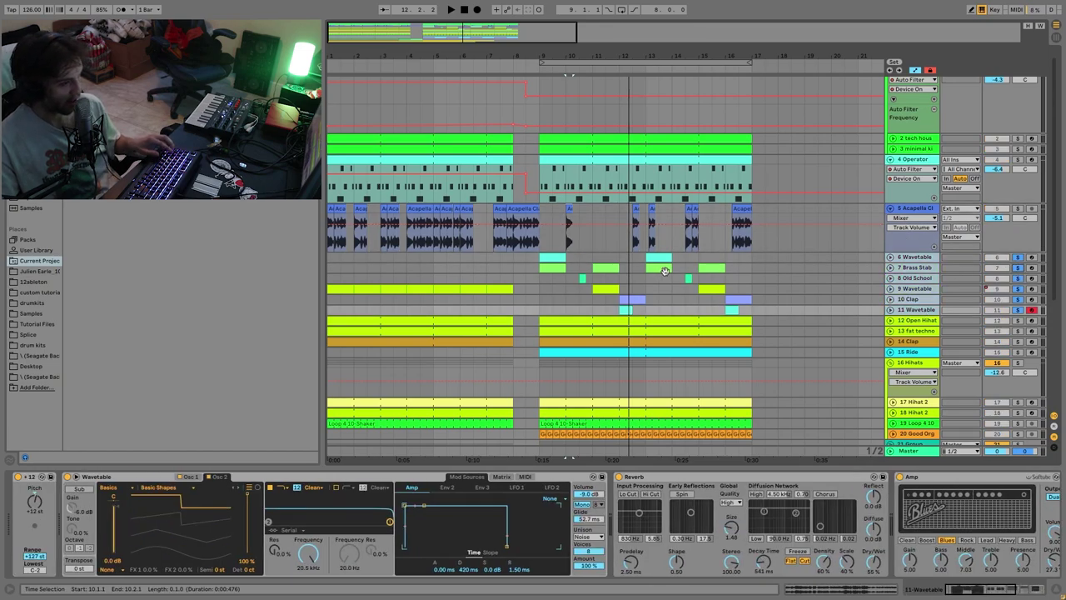
pyautogui.click(549, 258)
pyautogui.press('space')
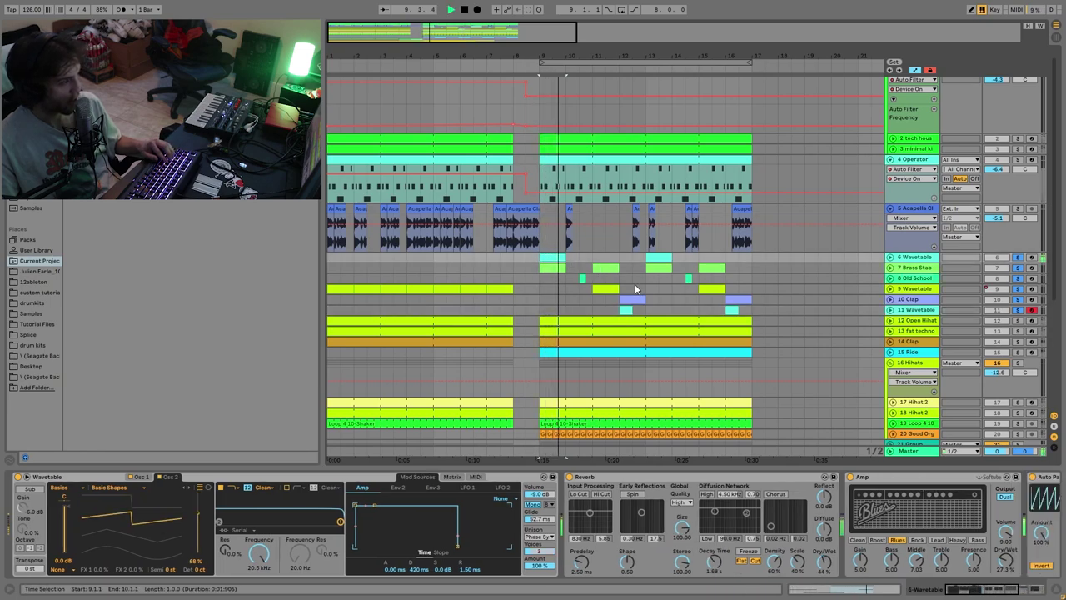
# Unfold tracks 6 through 11 in the arrangement to show the notes of each synth layer.
pyautogui.scroll(-3, 814, 302)
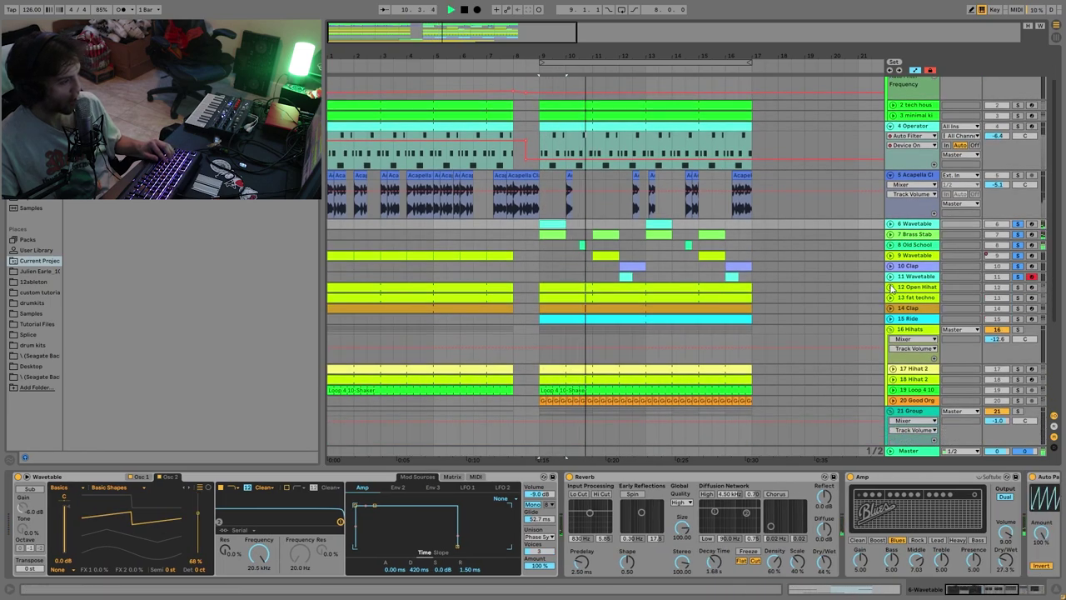
pyautogui.click(890, 276)
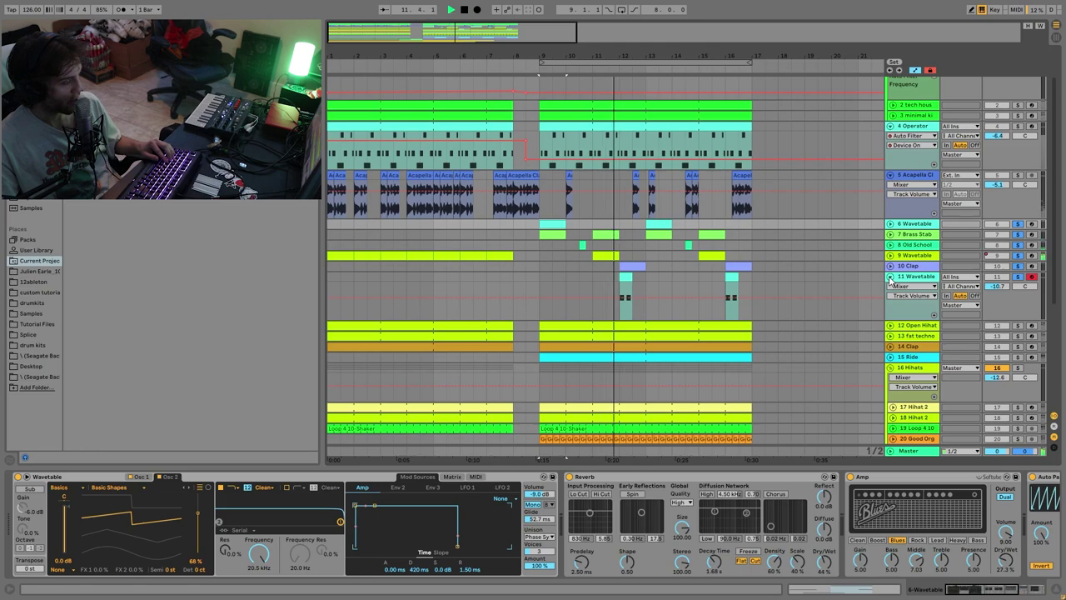
pyautogui.click(890, 266)
pyautogui.click(890, 254)
pyautogui.click(891, 244)
pyautogui.click(890, 234)
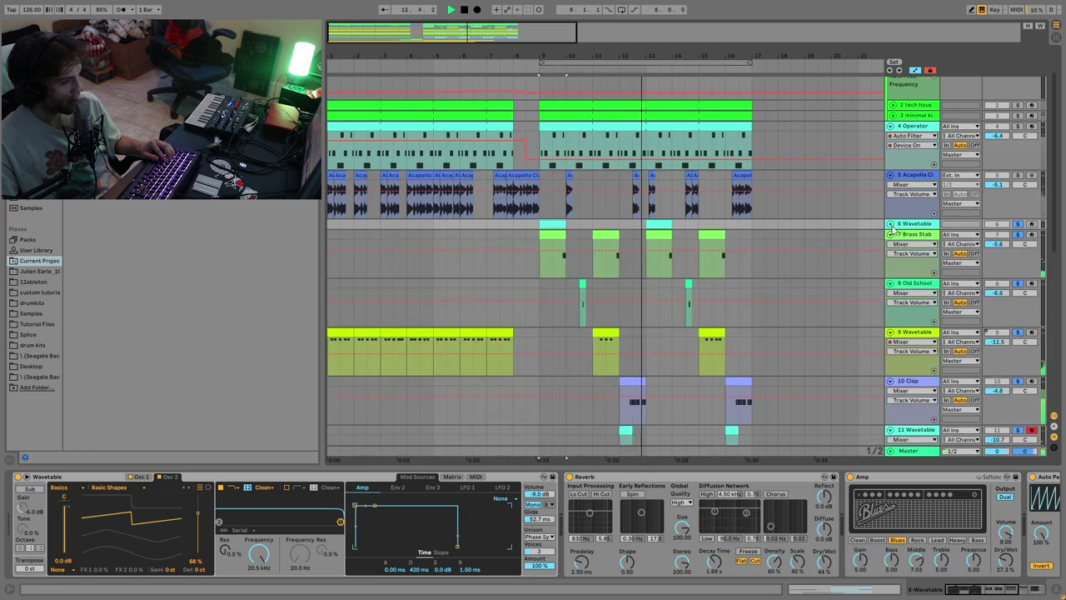
pyautogui.click(890, 223)
pyautogui.scroll(-2, 670, 300)
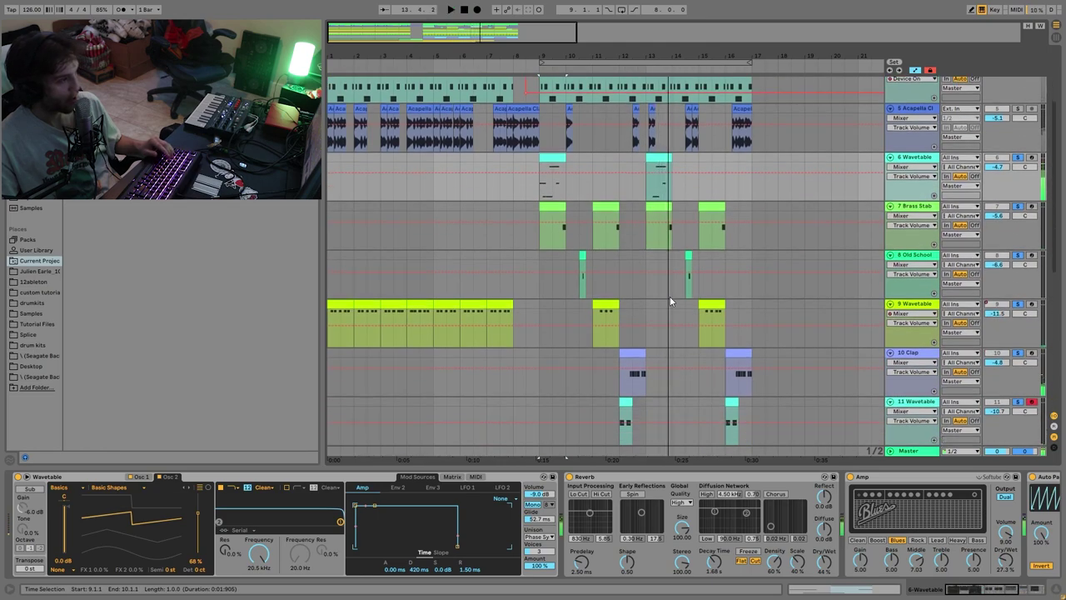
# Clear the synth track solos and solo the kick group on track 1.
pyautogui.scroll(-1, 680, 301)
pyautogui.scroll(3, 708, 342)
pyautogui.scroll(1, 714, 361)
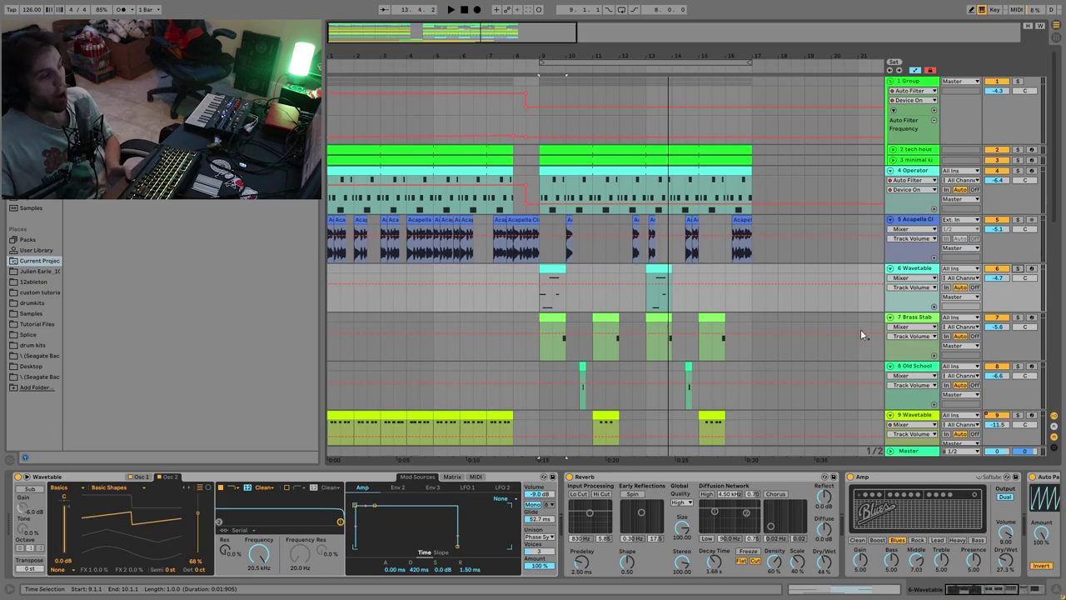
pyautogui.click(918, 82)
pyautogui.click(1016, 82)
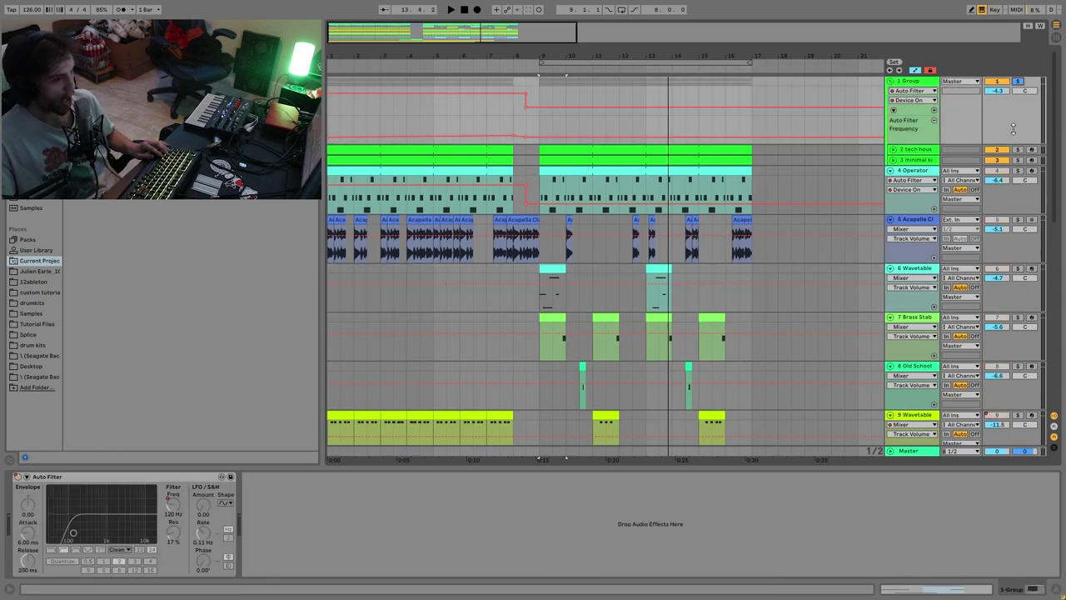
# Solo tracks 12 through 15, 16 Hihats and 21 Group, and play the drums from bar 9.
pyautogui.moveTo(1056, 190); pyautogui.dragTo(1056, 340)
pyautogui.click(1015, 218)
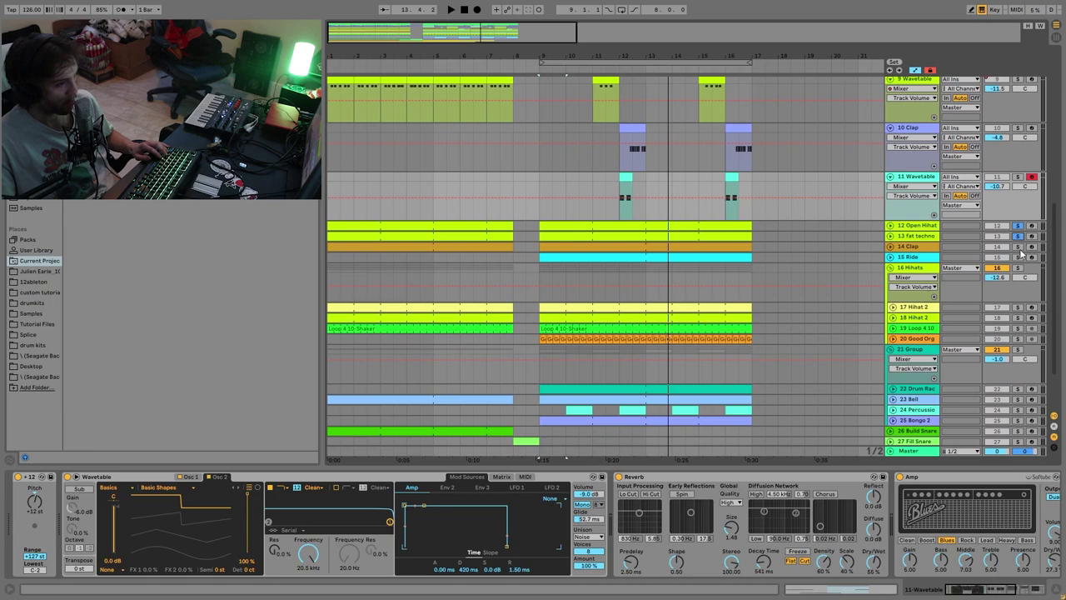
pyautogui.click(1017, 247)
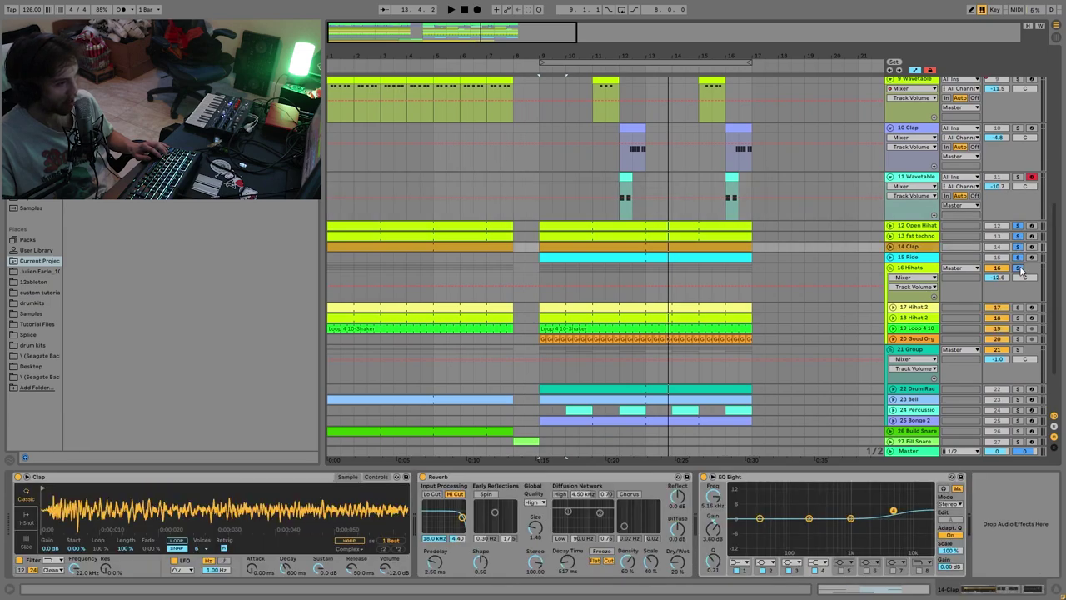
pyautogui.press('space')
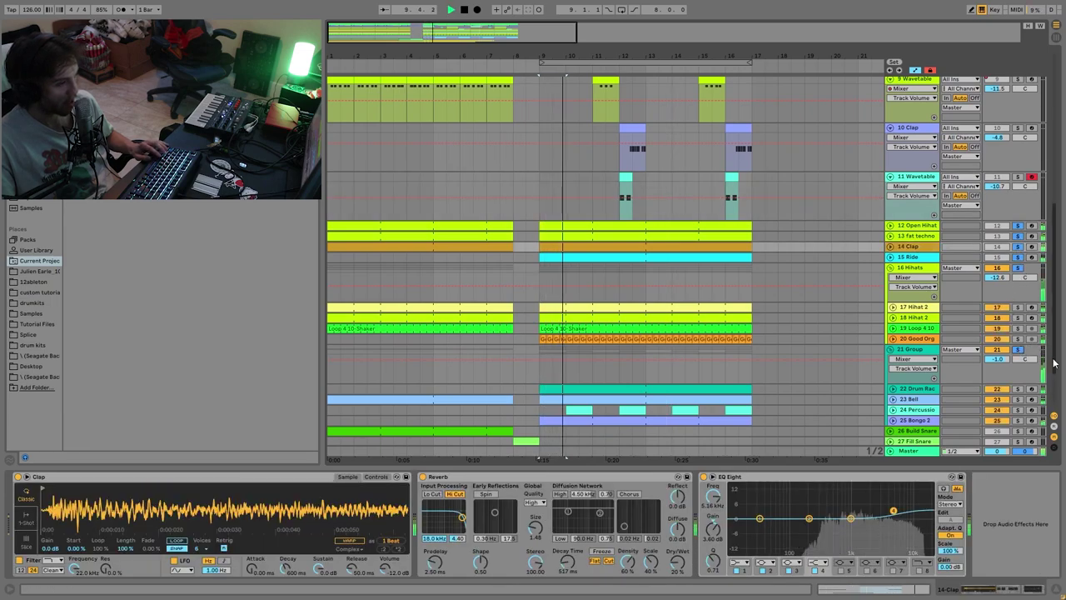
pyautogui.scroll(-3, 1053, 362)
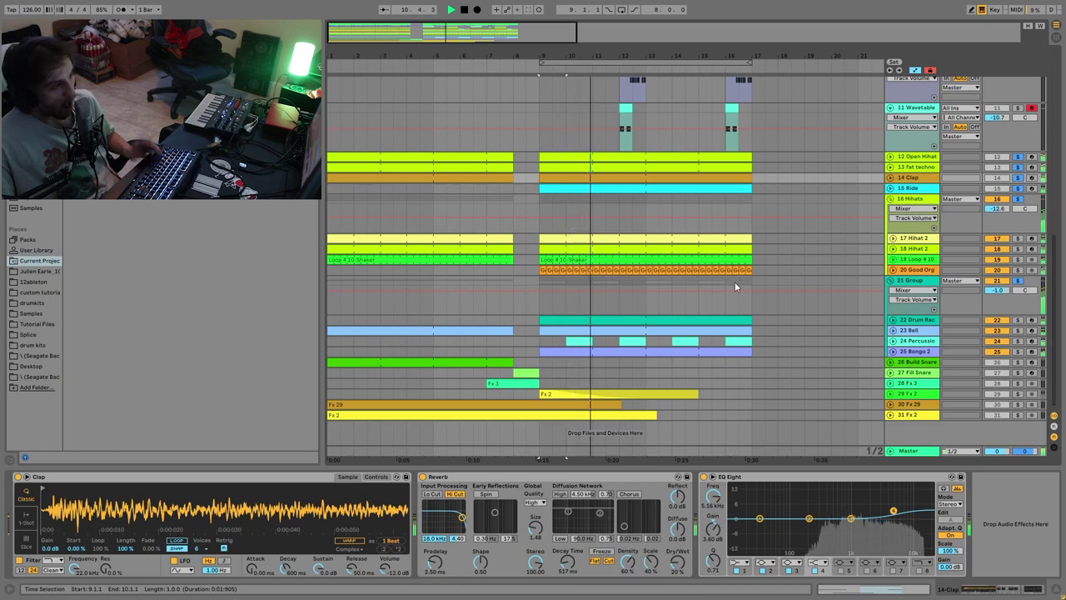
# Add track 4 Operator to the soloed kicks and drums and play the groove from bar 9 without synths.
pyautogui.scroll(15, 736, 287)
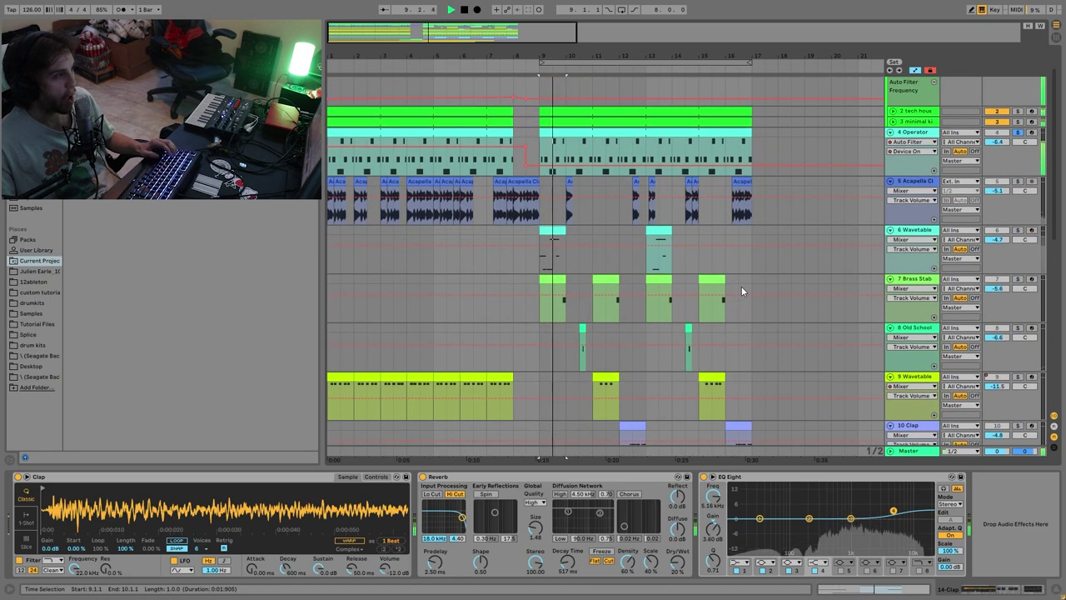
pyautogui.scroll(2, 741, 286)
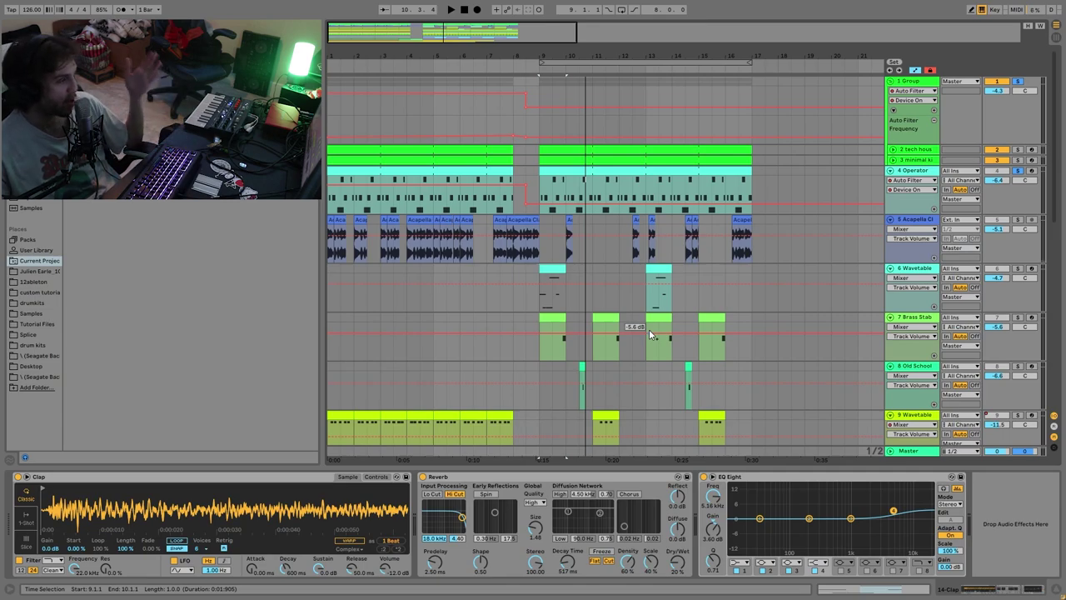
pyautogui.press('space')
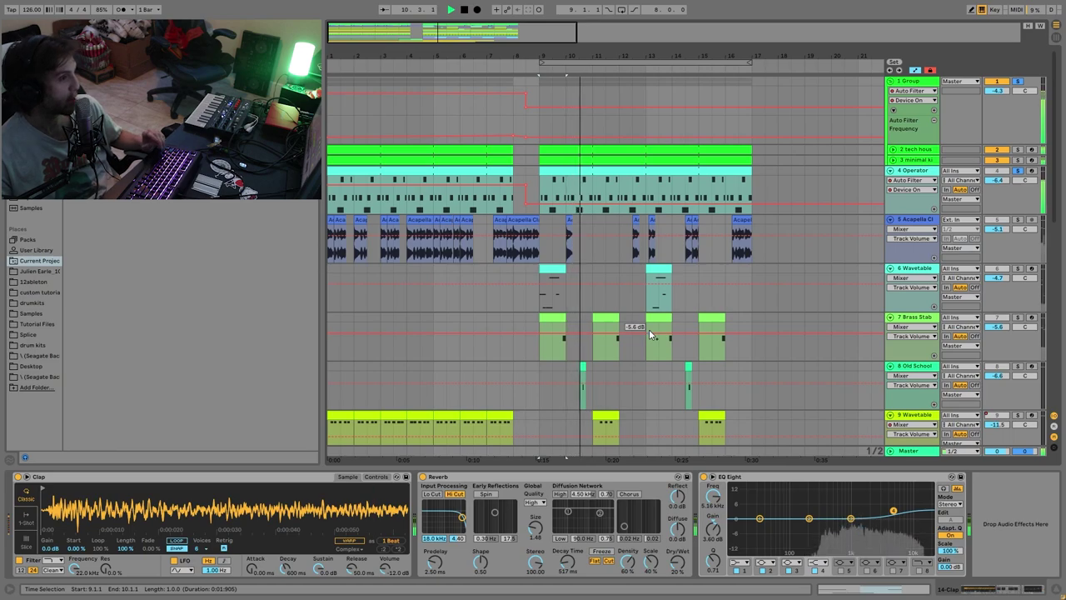
pyautogui.press('space')
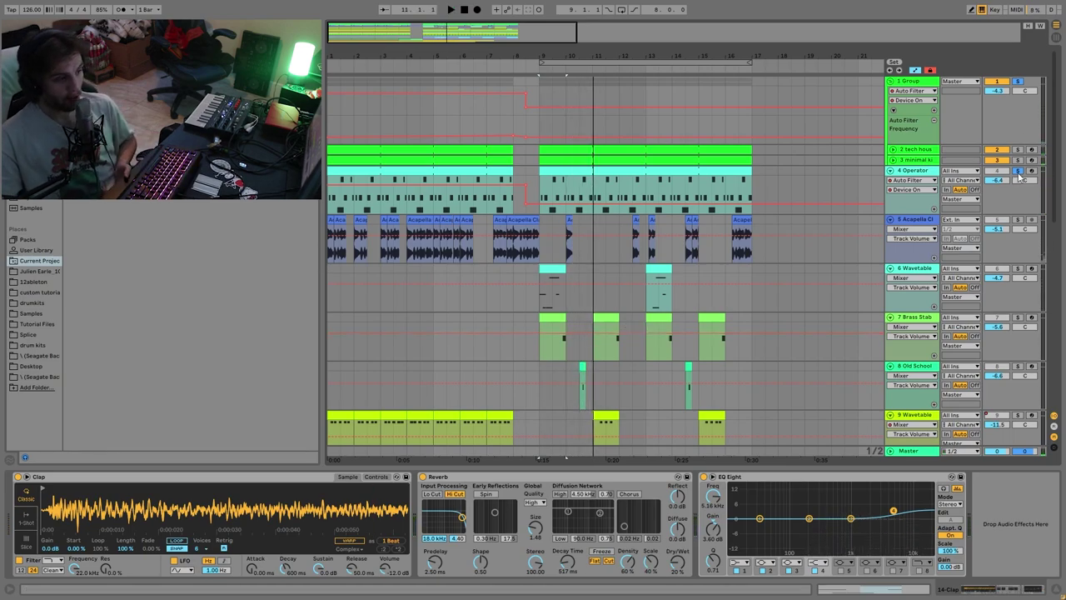
# Clear the solos, play the full mix from bar 9, and open the device chain of track 7 Brass Stab.
pyautogui.press('space')
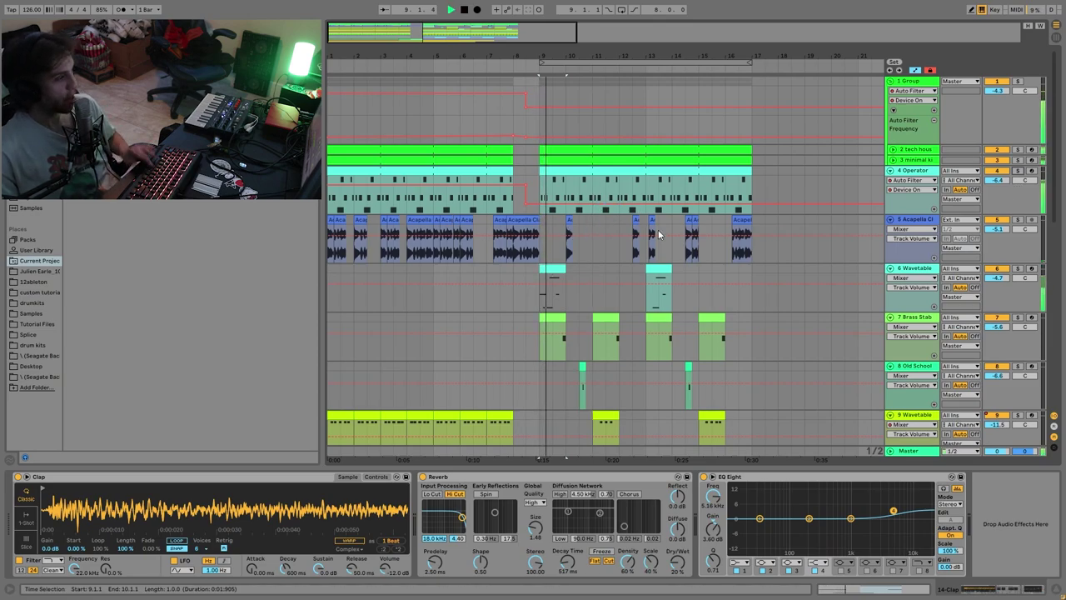
pyautogui.scroll(-2, 849, 238)
pyautogui.click(907, 251)
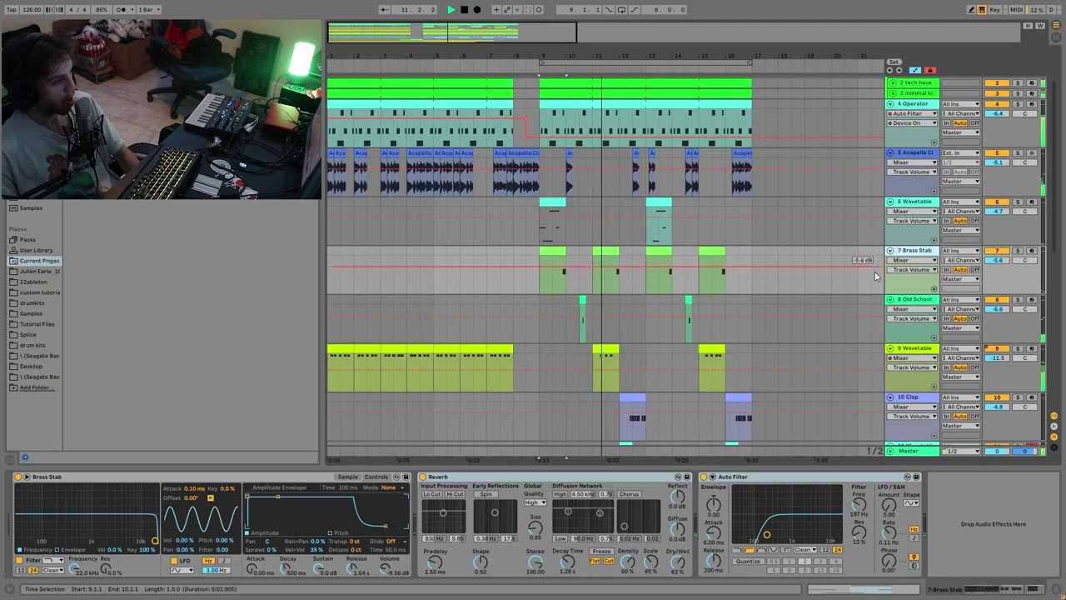
pyautogui.scroll(-2, 866, 300)
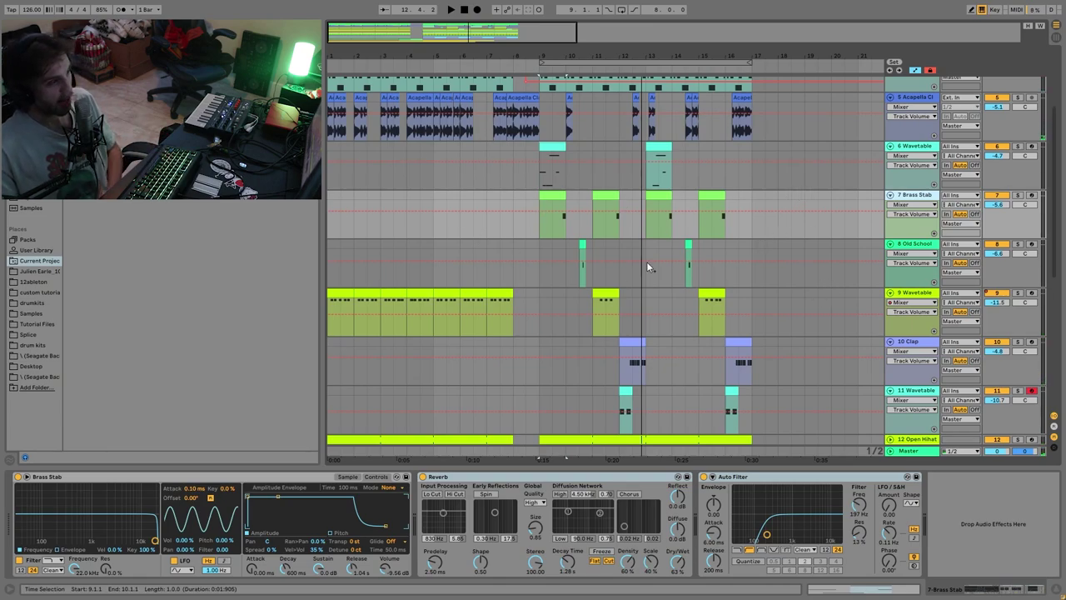
# Play the full mix from the first clip on track 6 Wavetable and open that clip's notes.
pyautogui.click(550, 149)
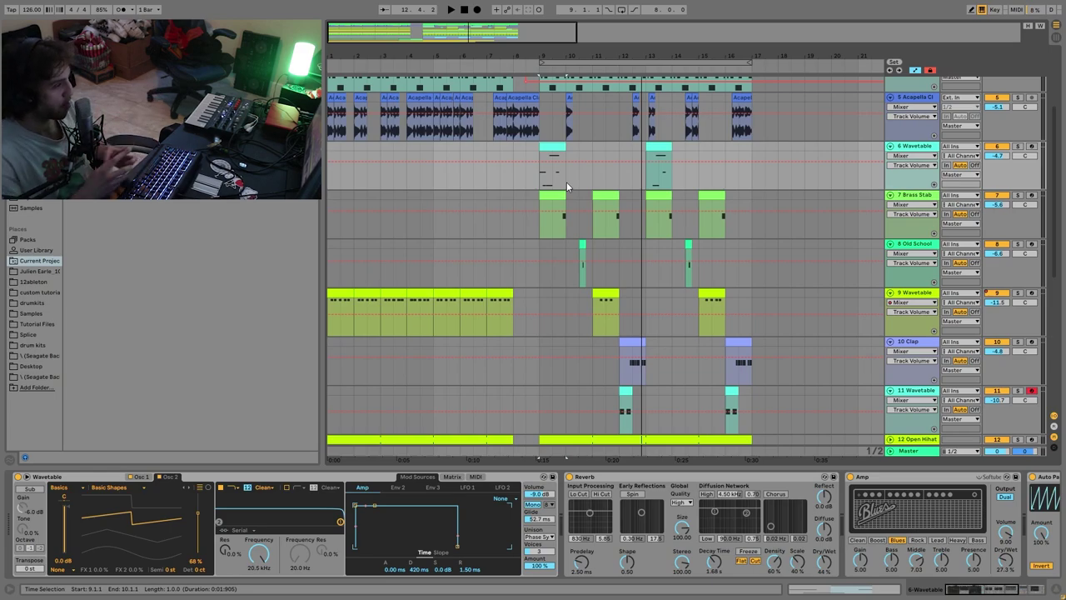
pyautogui.press('space')
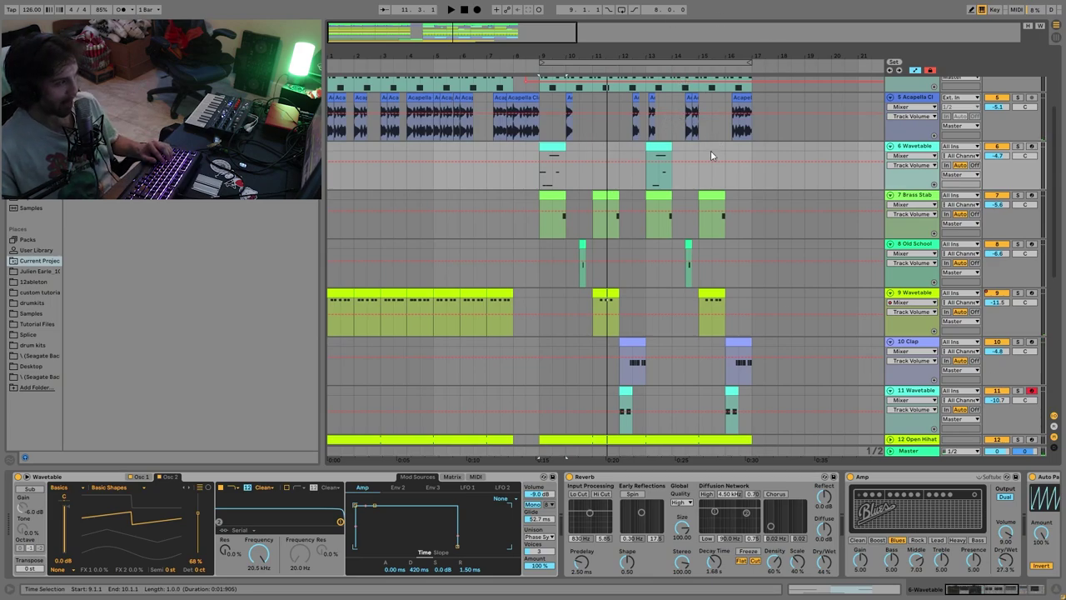
pyautogui.doubleClick(555, 147)
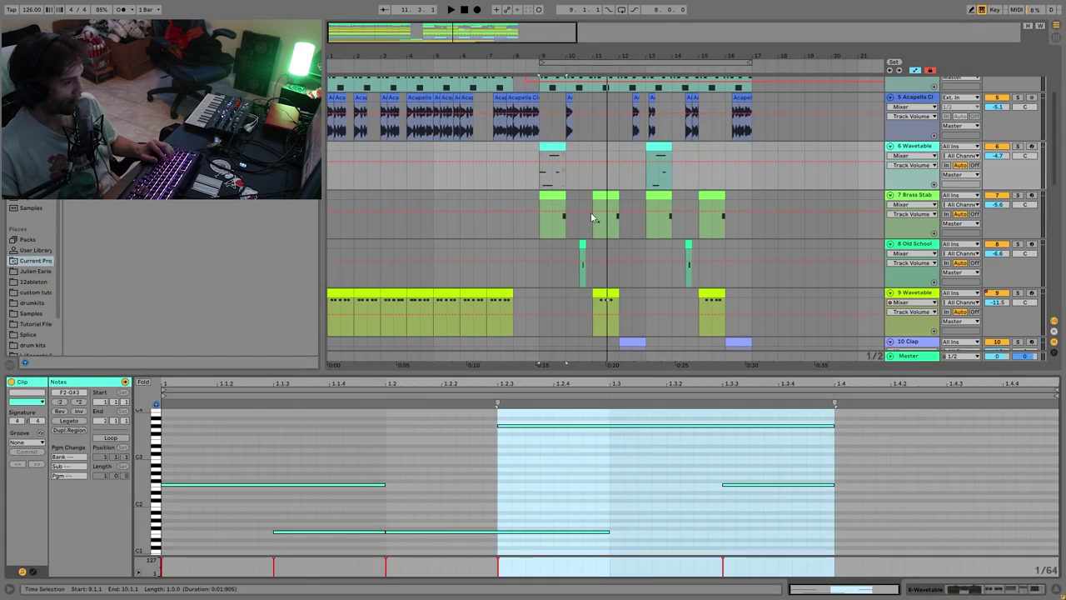
# Select the G#3 and last F2 notes in the Wavetable clip and fold the note editor to the used pitches.
pyautogui.moveTo(240, 464); pyautogui.dragTo(451, 566)
pyautogui.moveTo(541, 499); pyautogui.dragTo(567, 420)
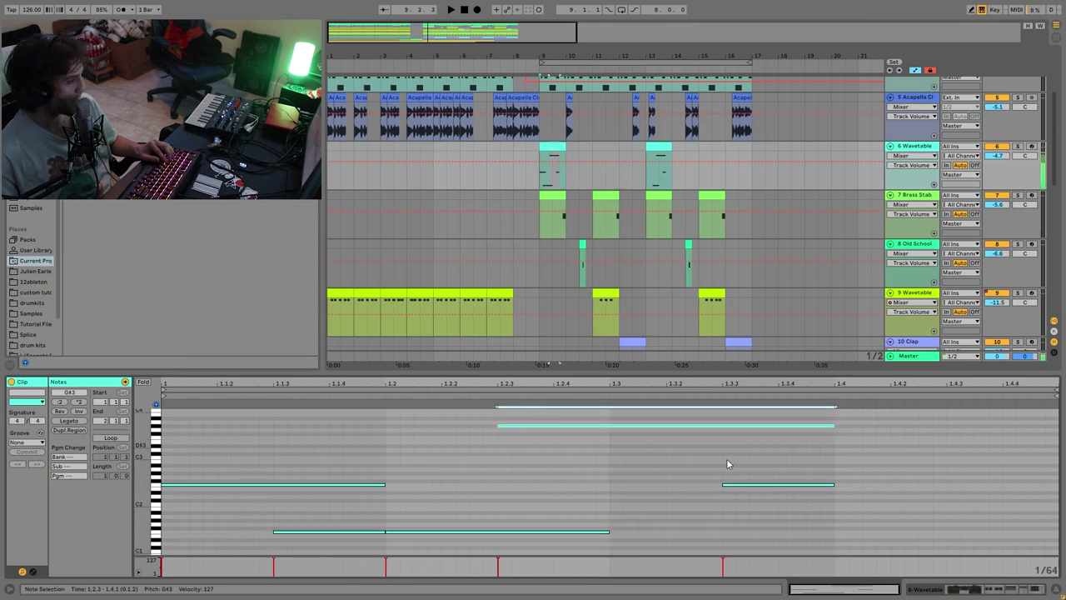
pyautogui.moveTo(738, 462); pyautogui.dragTo(757, 547)
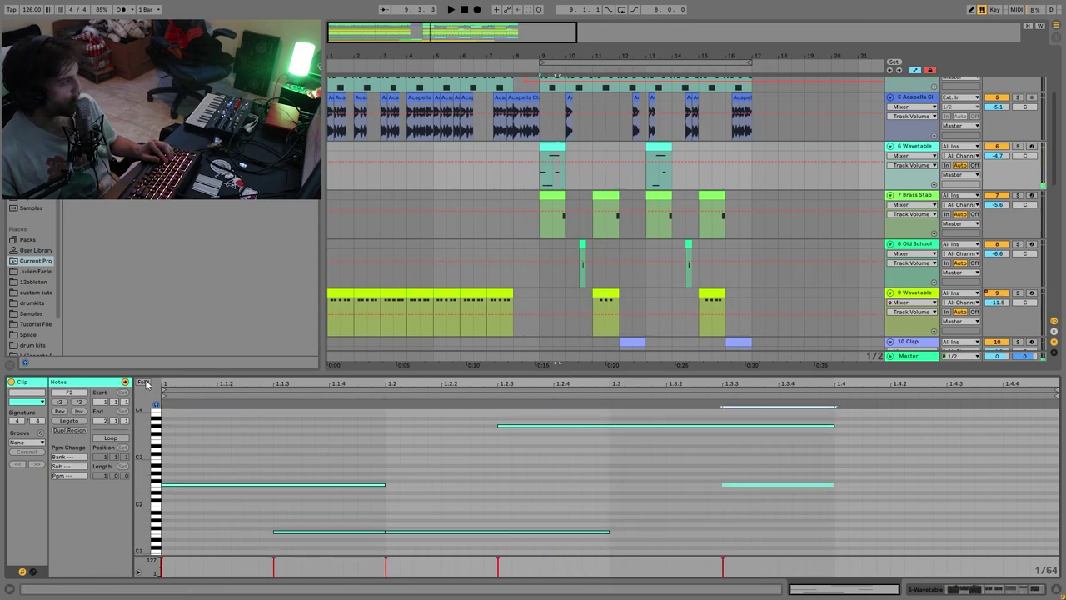
pyautogui.click(143, 382)
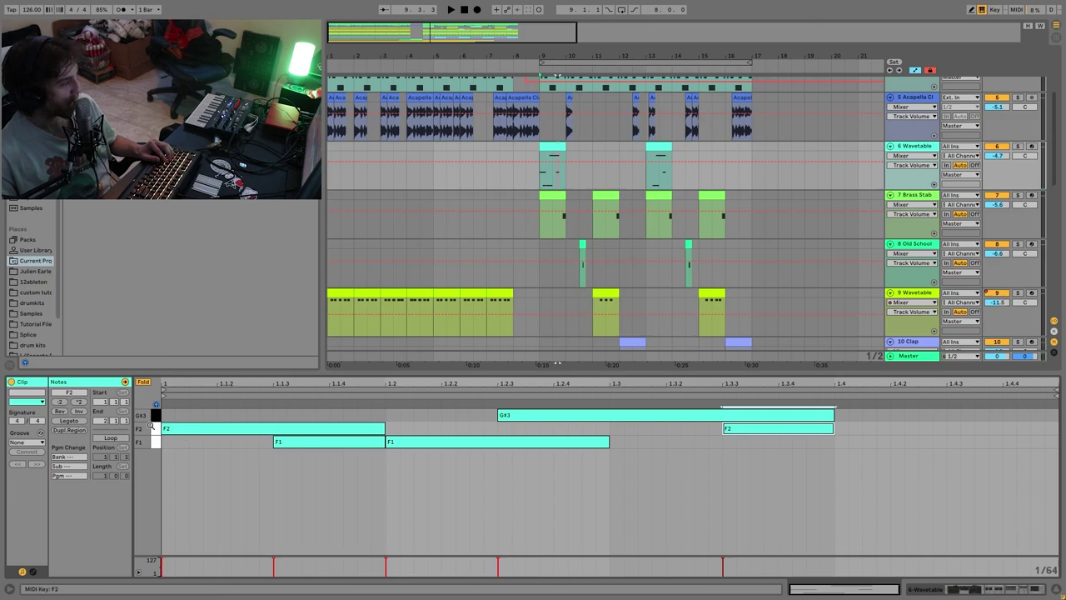
pyautogui.scroll(3, 571, 109)
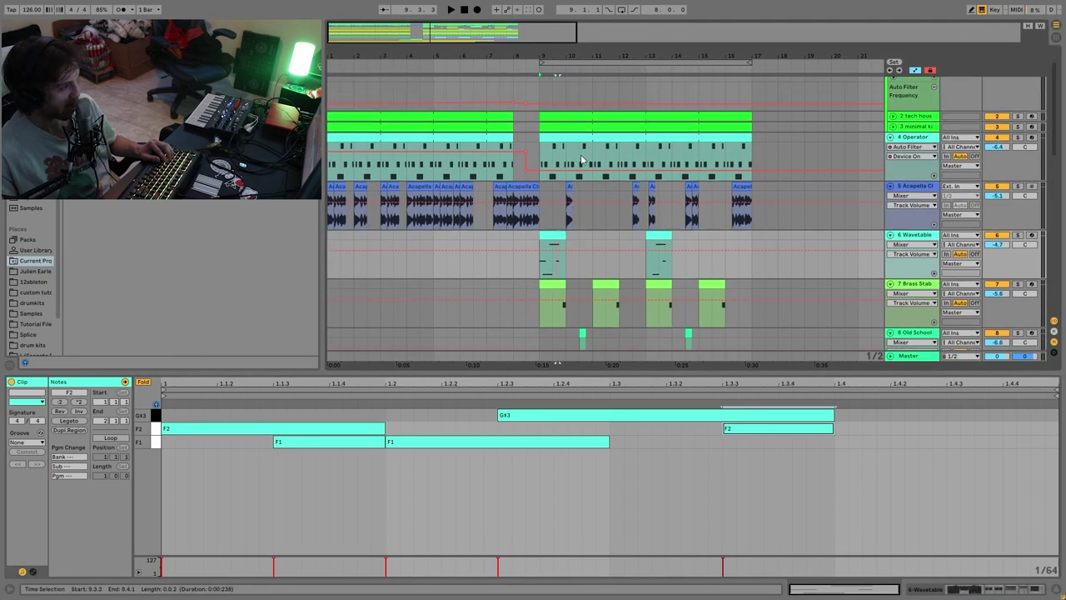
pyautogui.scroll(-3, 620, 183)
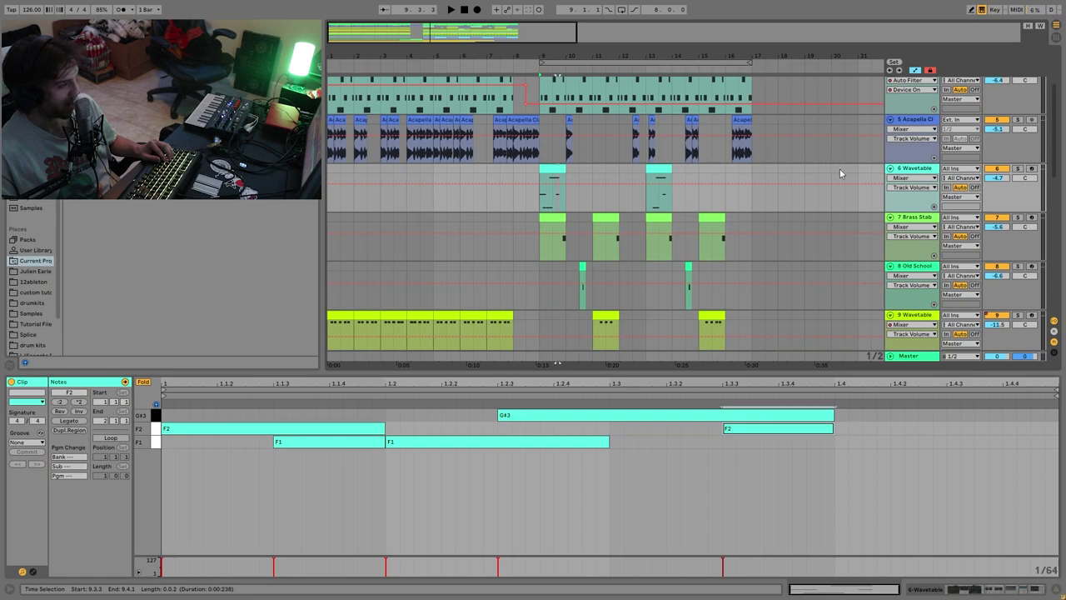
# Examine track 6 Wavetable's Reverb, Amp, Auto Pan and Auto Filter, and play the drop with all tracks.
pyautogui.hotkey('shift', 'Tab')
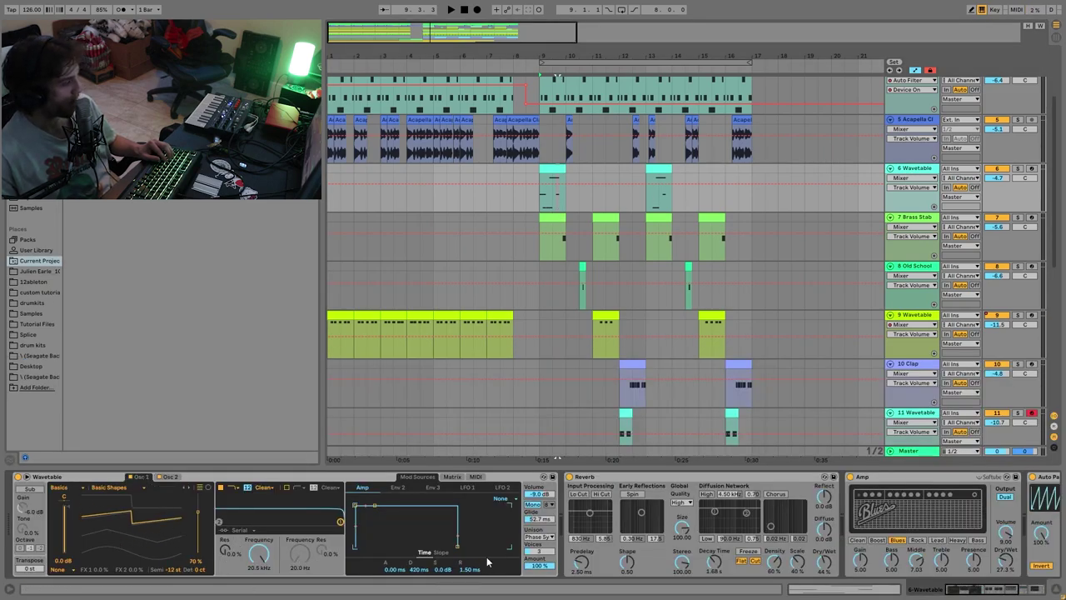
pyautogui.hscroll(10, 543, 566)
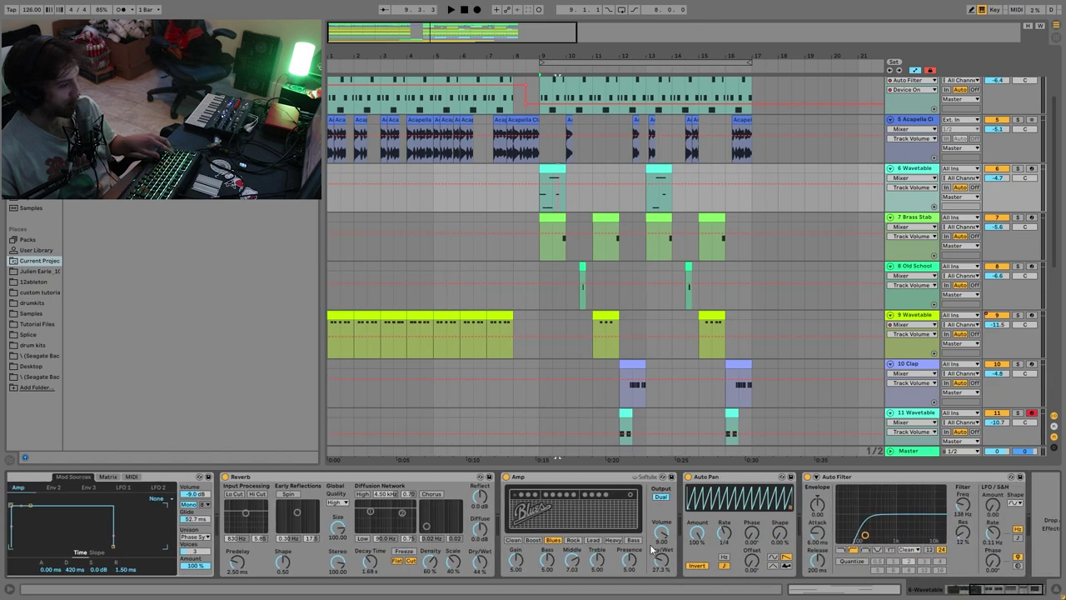
pyautogui.hscroll(2, 637, 527)
pyautogui.press('space')
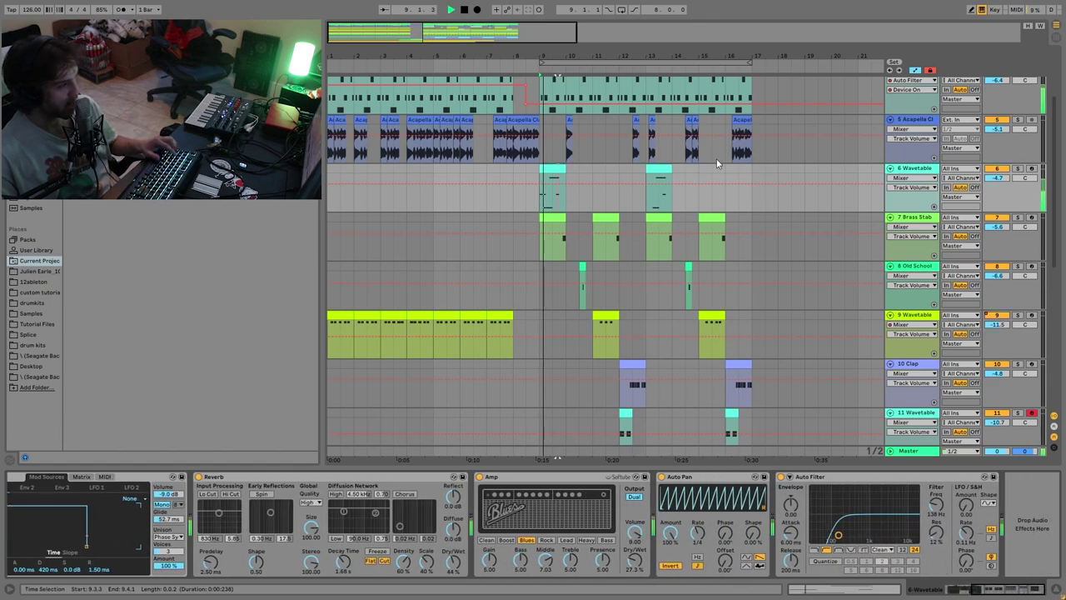
# Open the device chain of track 7 Brass Stab, solo the track and play its stab.
pyautogui.click(923, 218)
pyautogui.press('space')
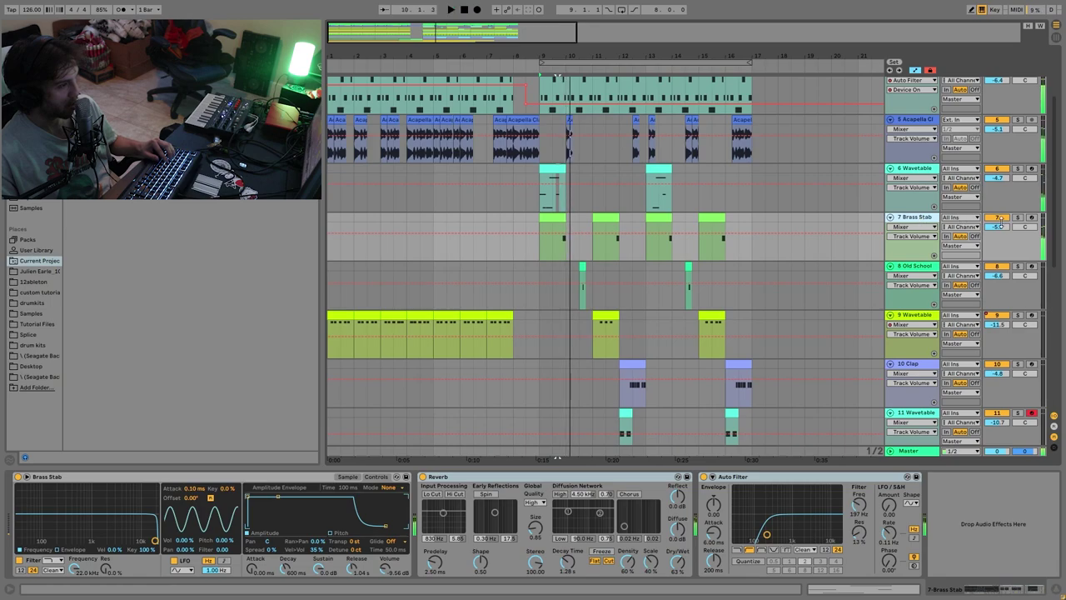
pyautogui.click(1017, 218)
pyautogui.press('space')
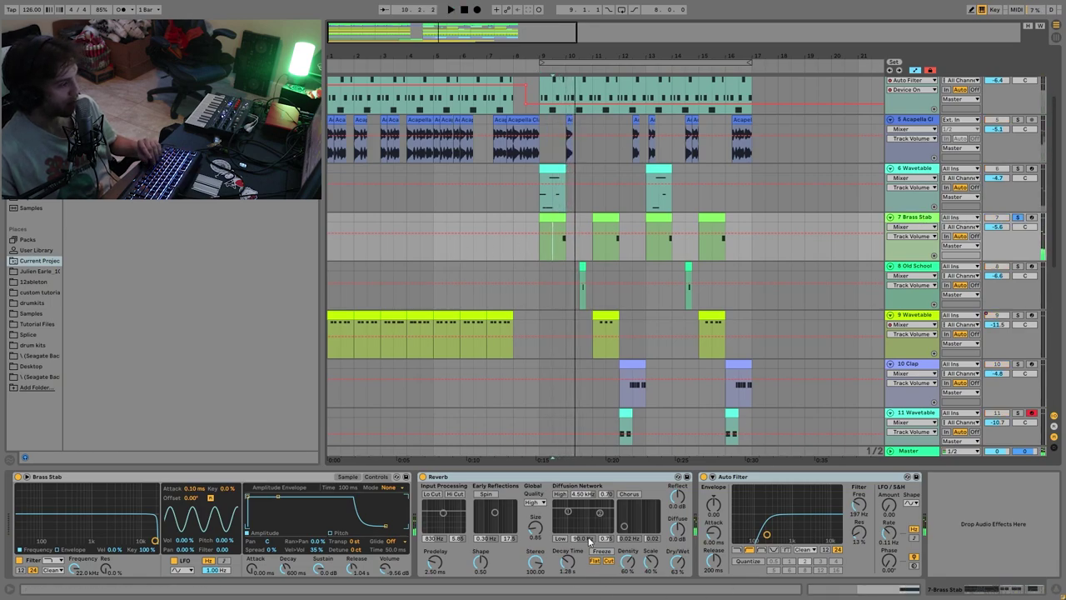
# Solo track 8 Old School and play its first stab clip from 10.3.1, with its device chain open.
pyautogui.click(582, 269)
pyautogui.press('space')
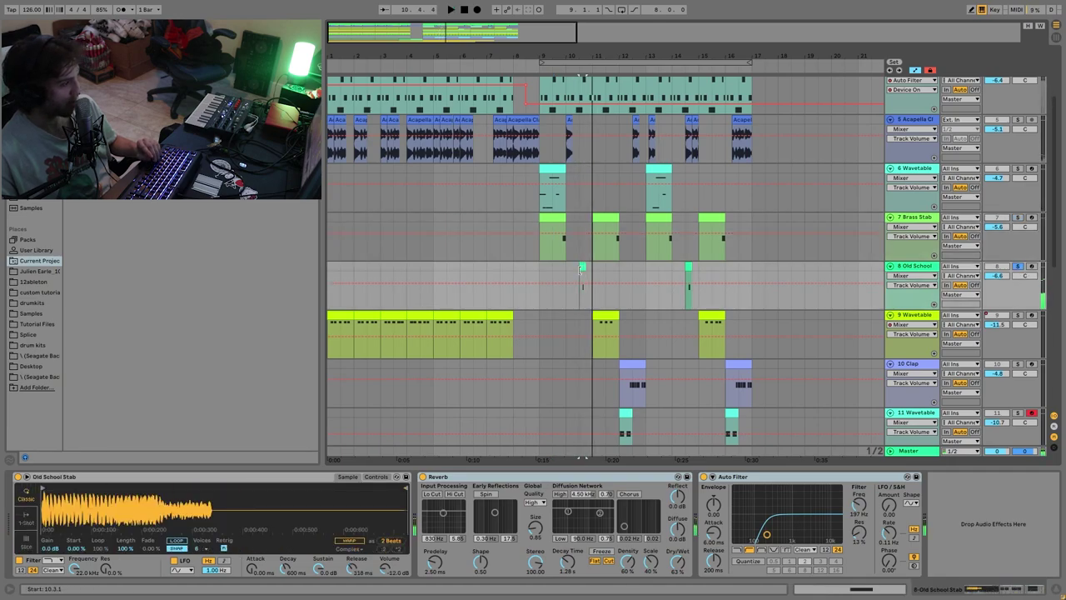
pyautogui.scroll(-5, 637, 286)
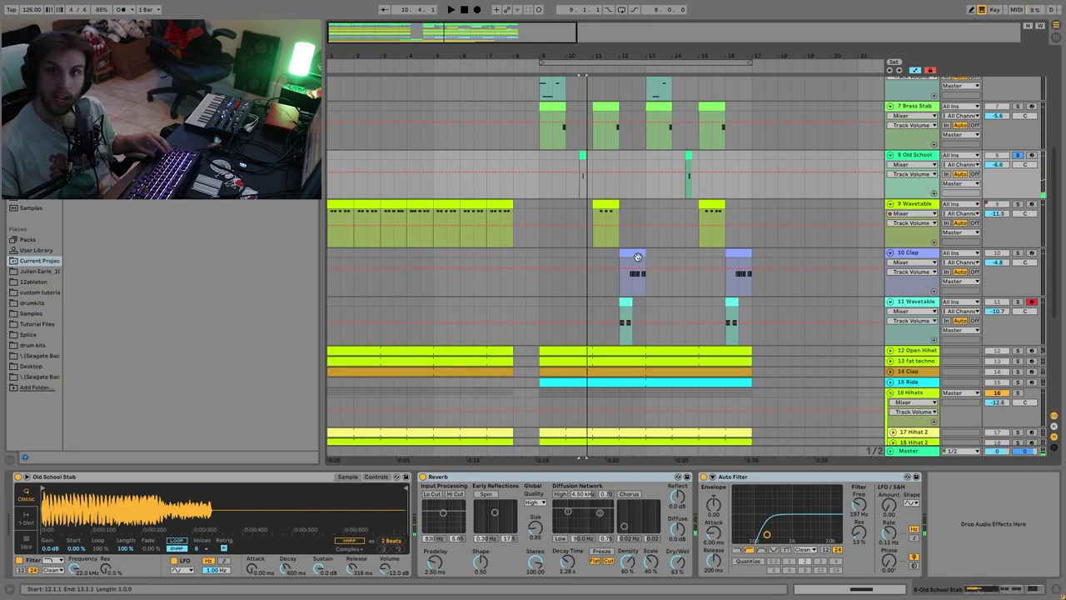
pyautogui.press('space')
pyautogui.press('space')
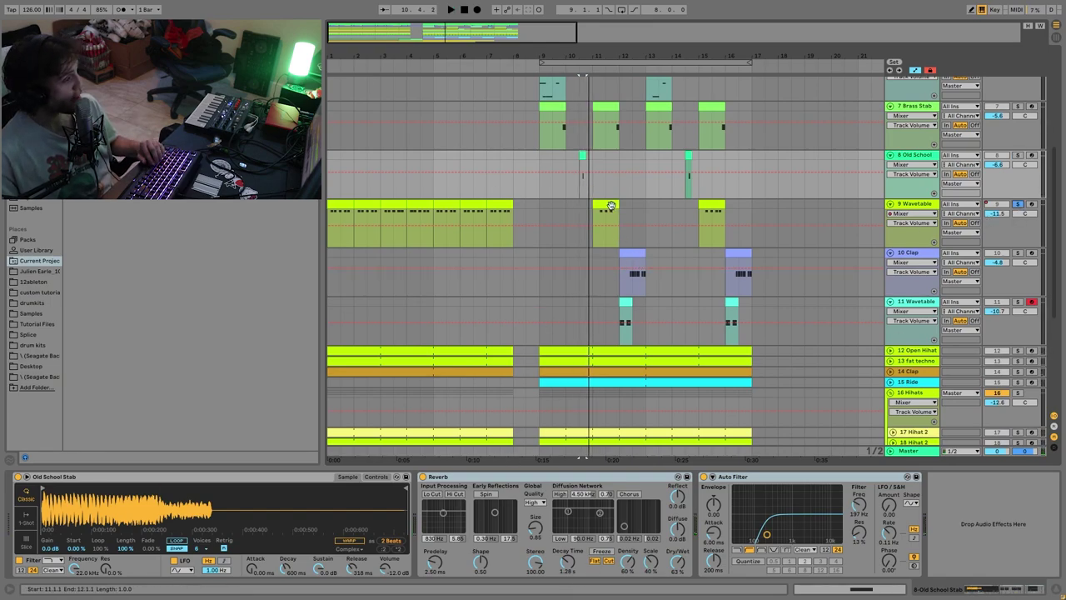
# Play track 9 Wavetable's clip from 11.1.1 and its first intro clip from bar 1.
pyautogui.click(604, 225)
pyautogui.press('space')
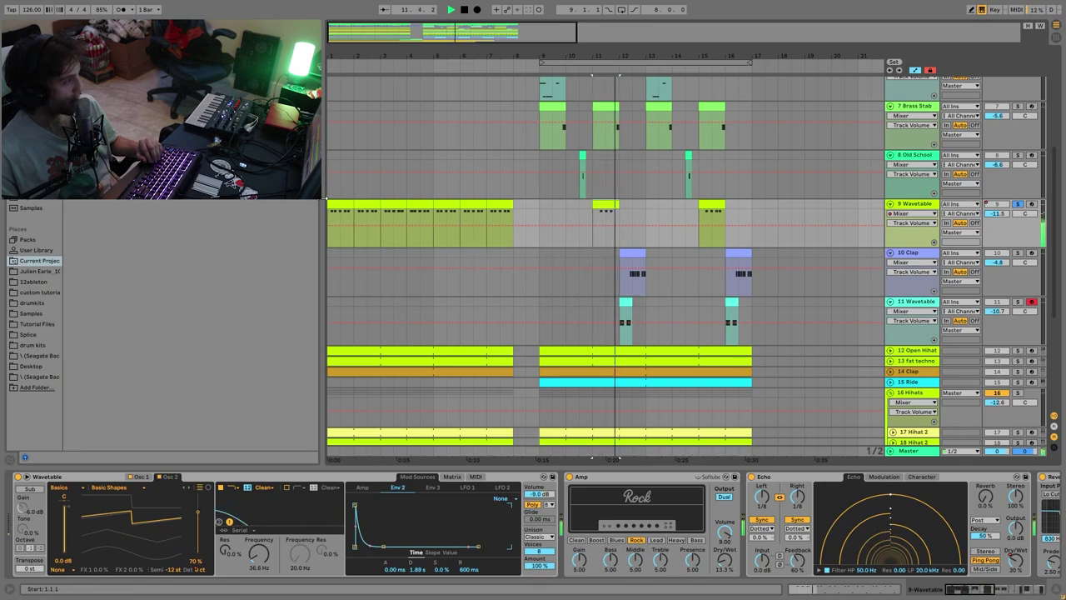
pyautogui.click(348, 204)
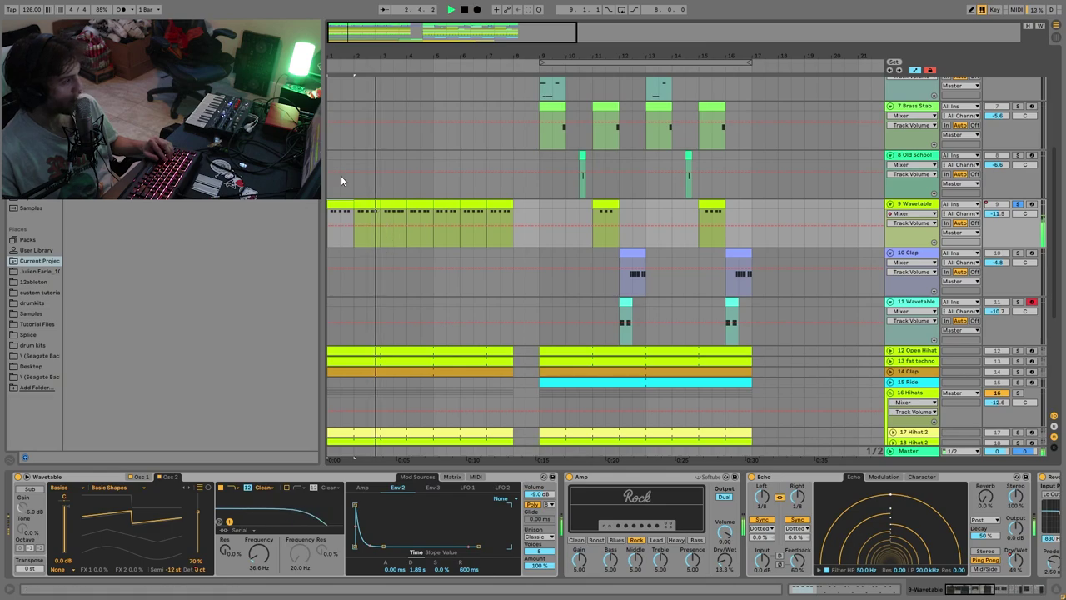
pyautogui.press('space')
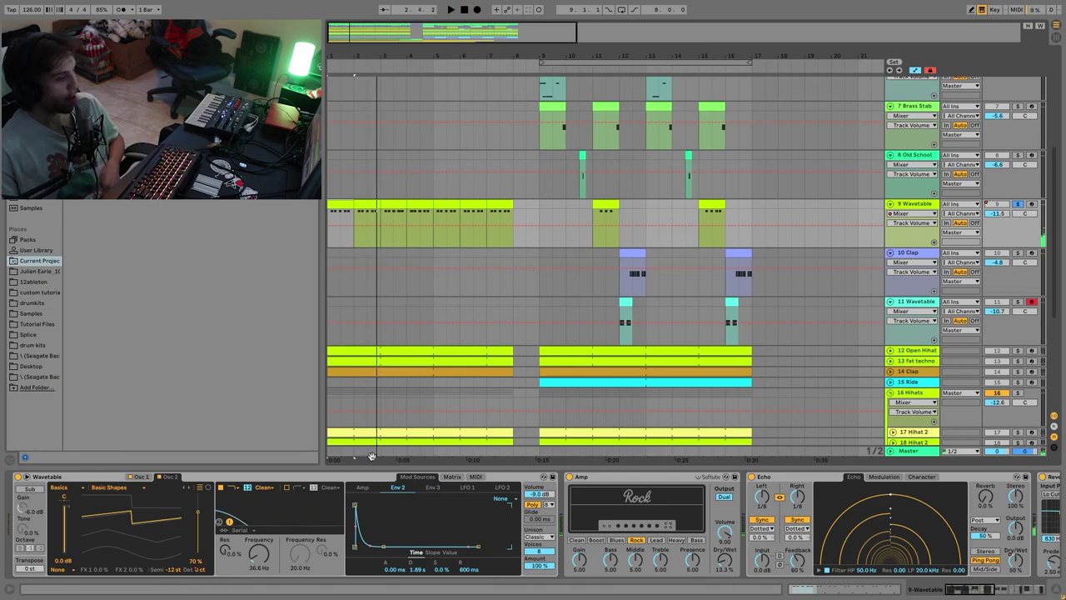
# Examine the notes of track 9 Wavetable's first clip, and return to the track's device chain.
pyautogui.doubleClick(338, 205)
pyautogui.click(921, 208)
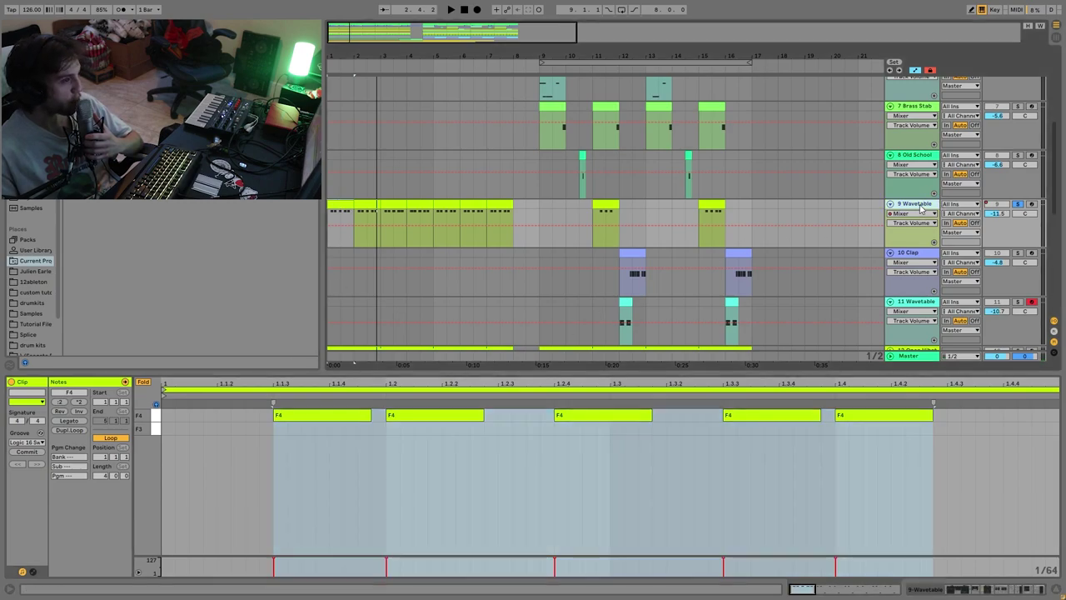
pyautogui.click(914, 208)
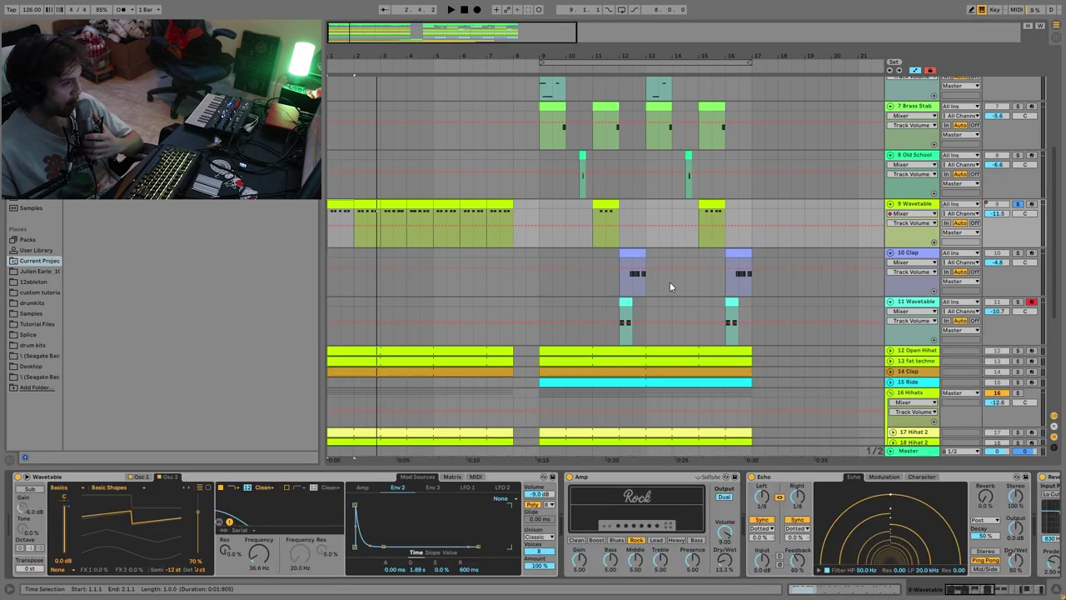
# Show the Osc 2 Detune automation on track 9 Wavetable and play the rise from 5.1.1.
pyautogui.click(173, 478)
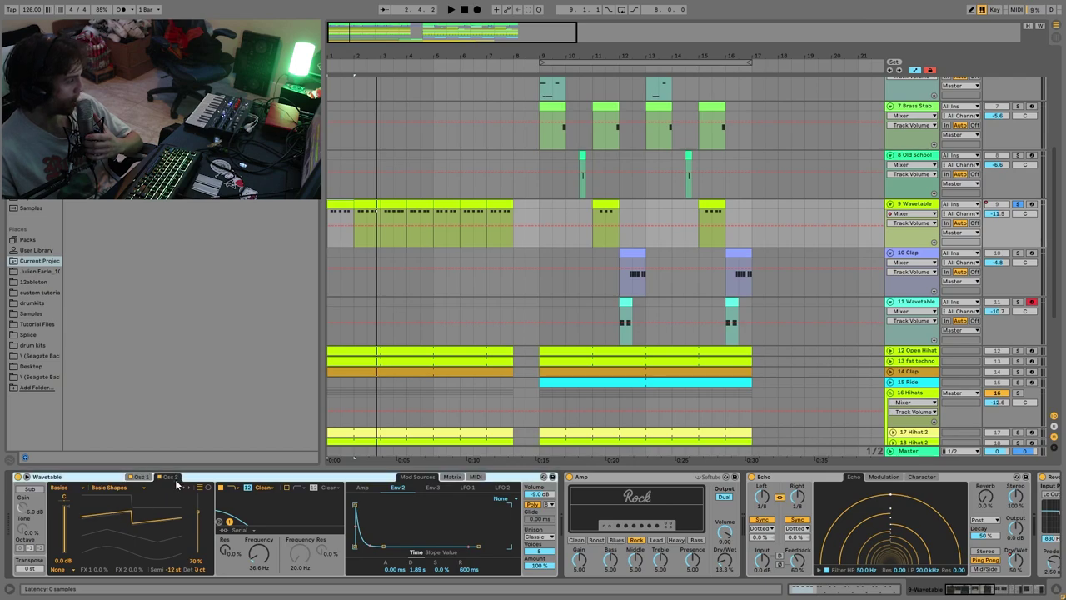
pyautogui.rightClick(198, 569)
pyautogui.click(451, 249)
pyautogui.click(435, 243)
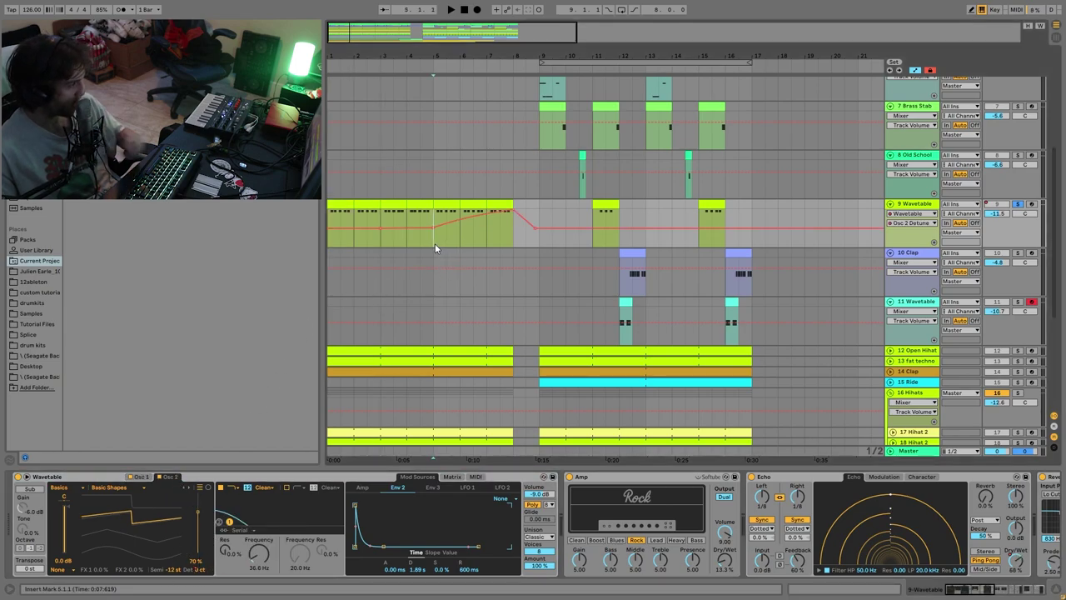
pyautogui.press('space')
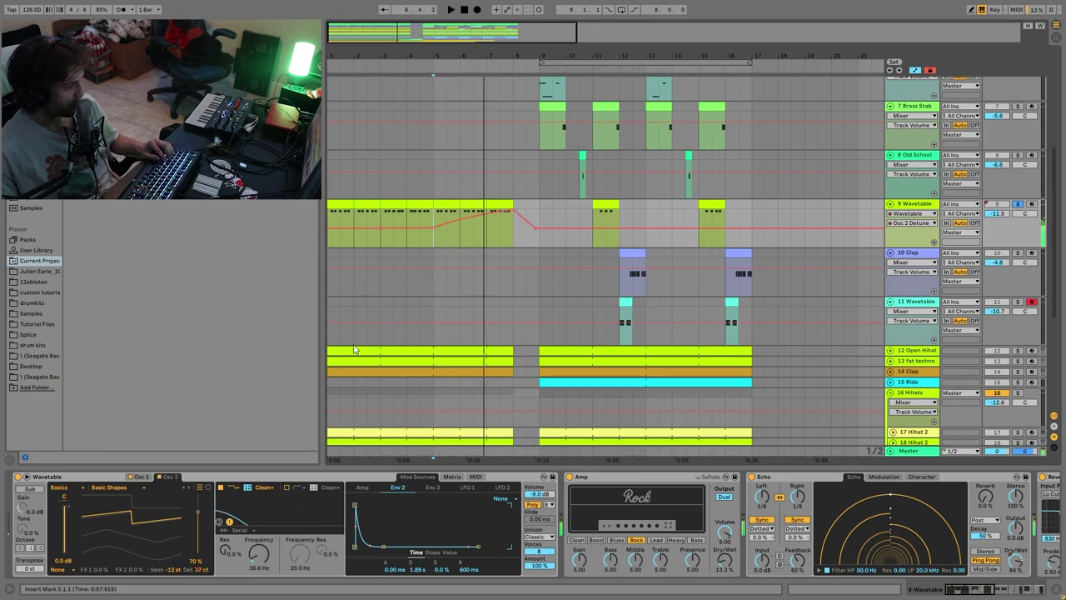
# Examine the Wavetable's Filter 1 Freq automation and modulation matrix, and the Amp following it in the chain.
pyautogui.click(265, 556)
pyautogui.click(452, 477)
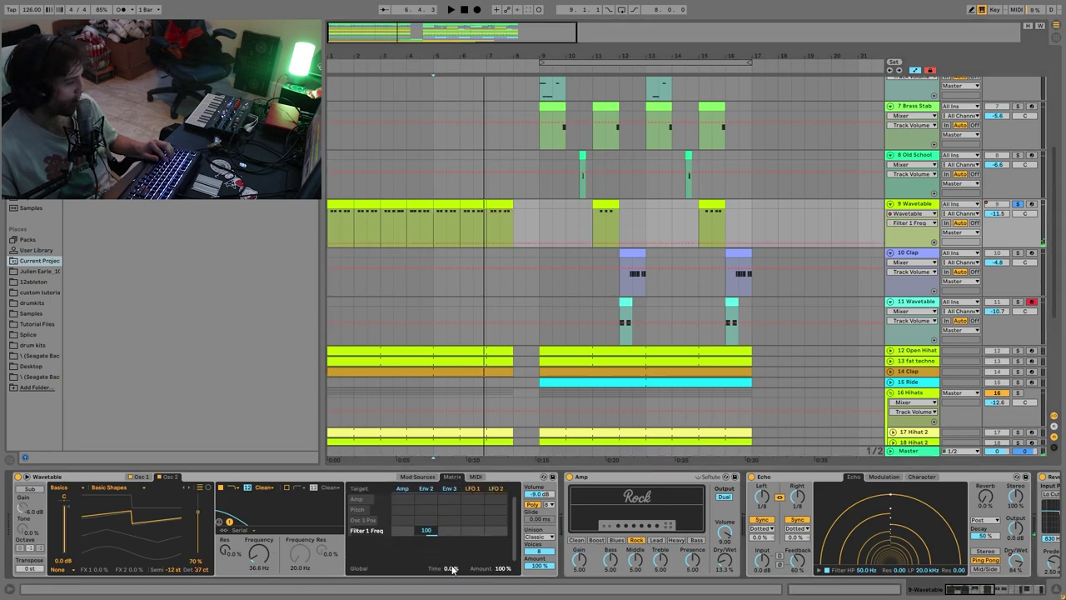
pyautogui.hscroll(5, 533, 543)
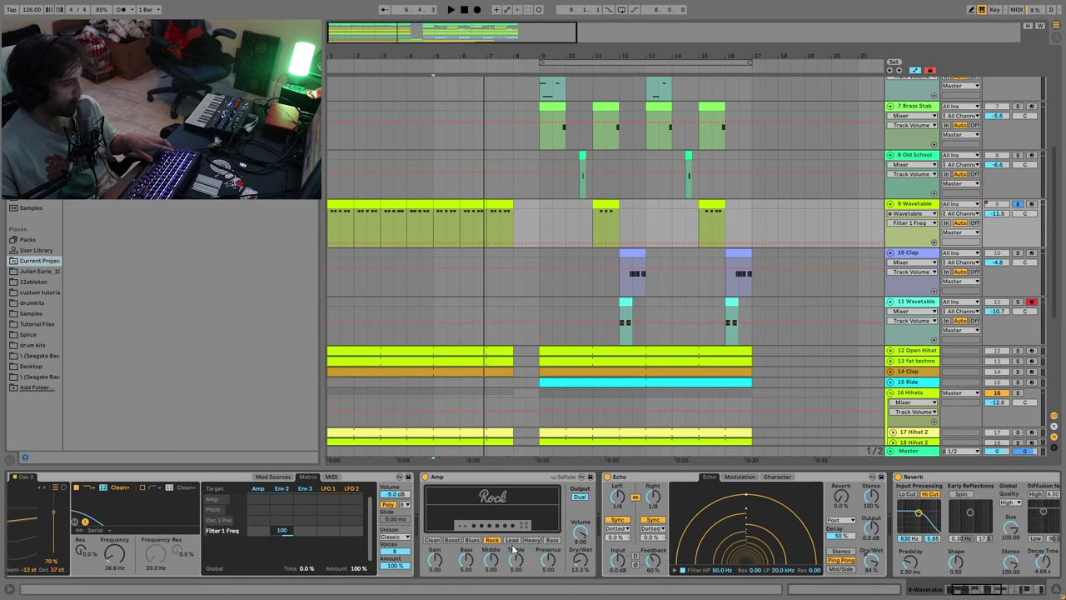
pyautogui.hscroll(6, 461, 576)
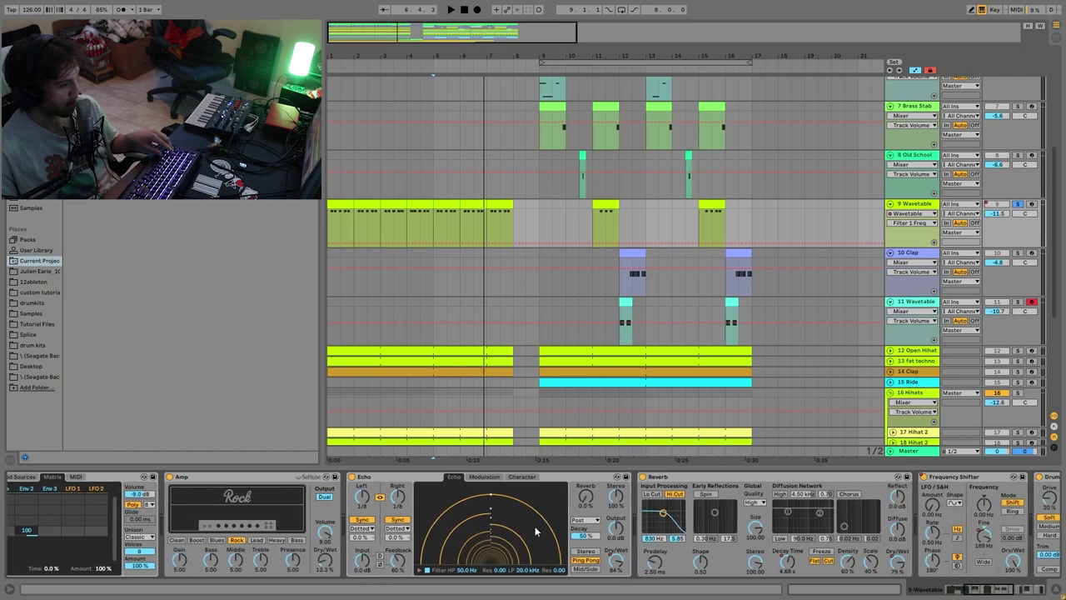
# Show the automation of the Echo's Dry/Wet and of the Reverb's Decay Time and Dry/Wet on track 9.
pyautogui.click(538, 564)
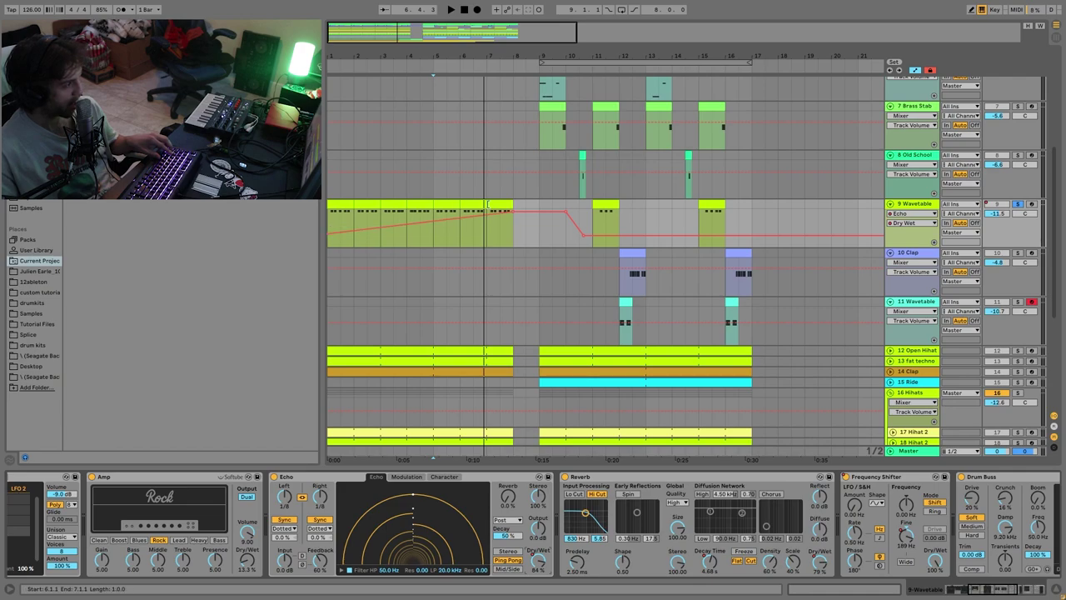
pyautogui.click(712, 566)
pyautogui.click(820, 566)
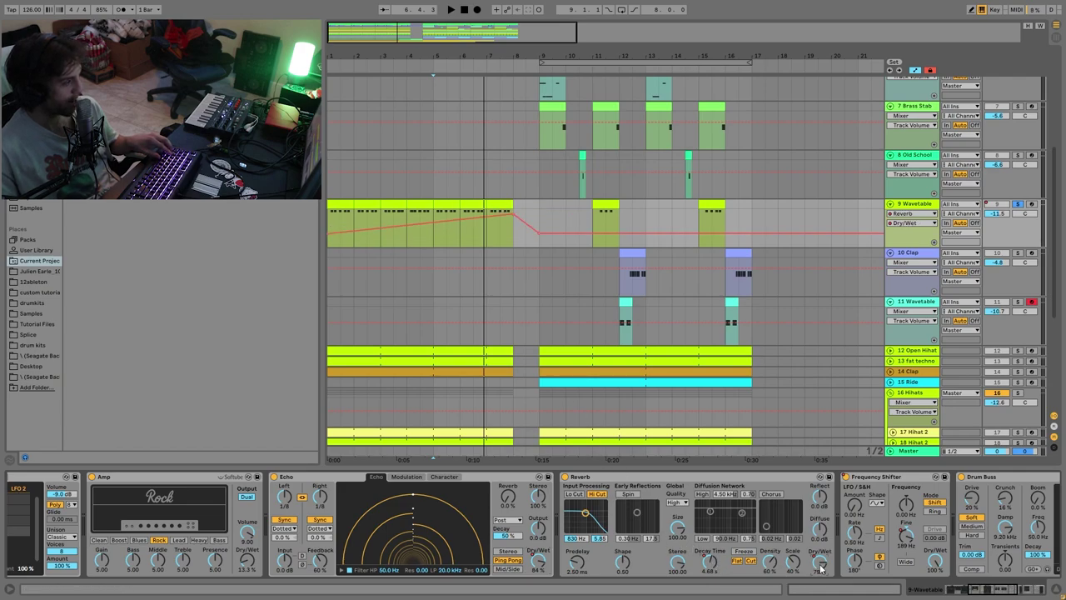
# Show the Frequency Shifter's Fine automation on track 9 and play the build from 4.1.1.
pyautogui.hscroll(4, 815, 554)
pyautogui.click(729, 535)
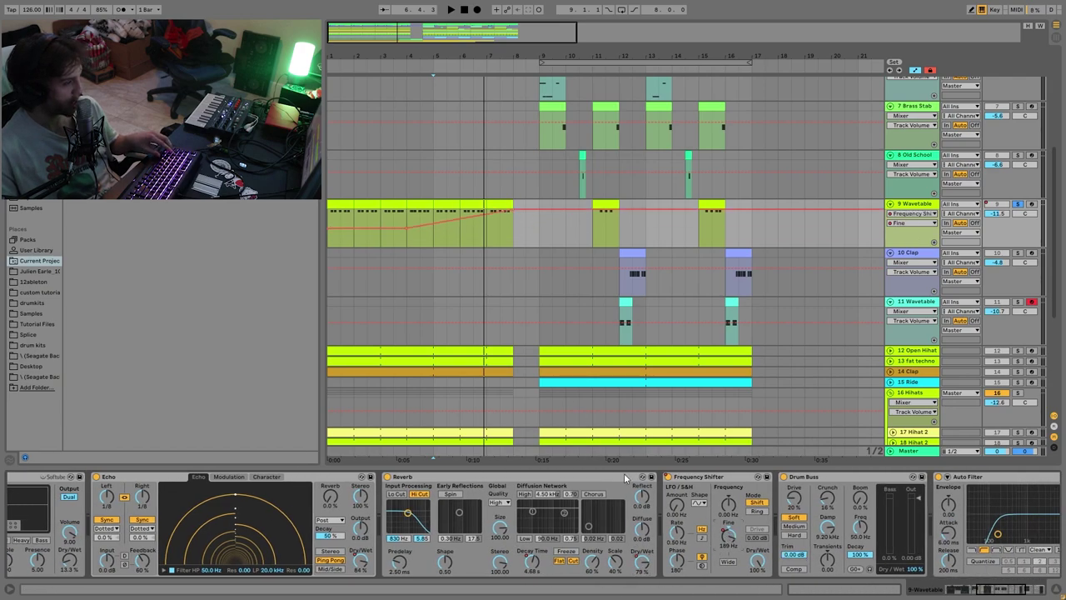
pyautogui.click(406, 239)
pyautogui.press('space')
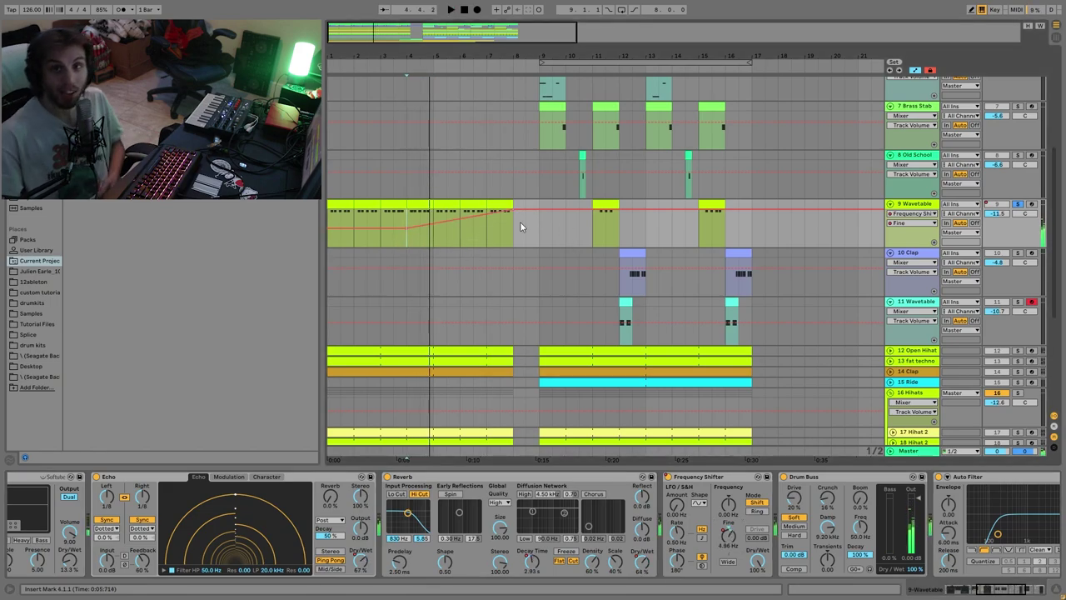
# Examine the Drum Buss, Auto Filter and sidechained Compressor at the end of track 9's device chain.
pyautogui.scroll(-5, 483, 333)
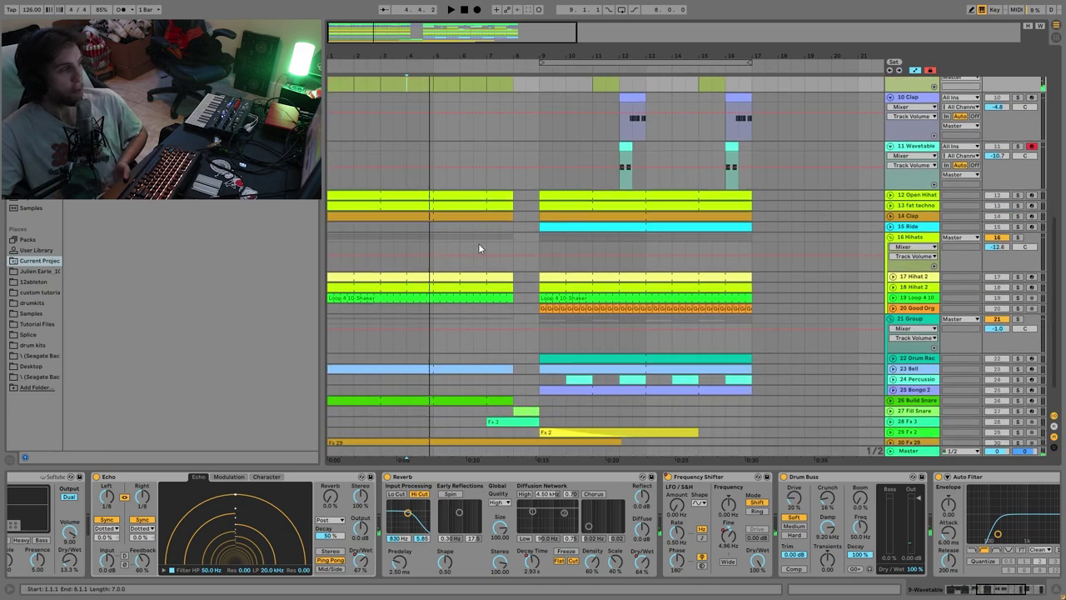
pyautogui.scroll(7, 479, 247)
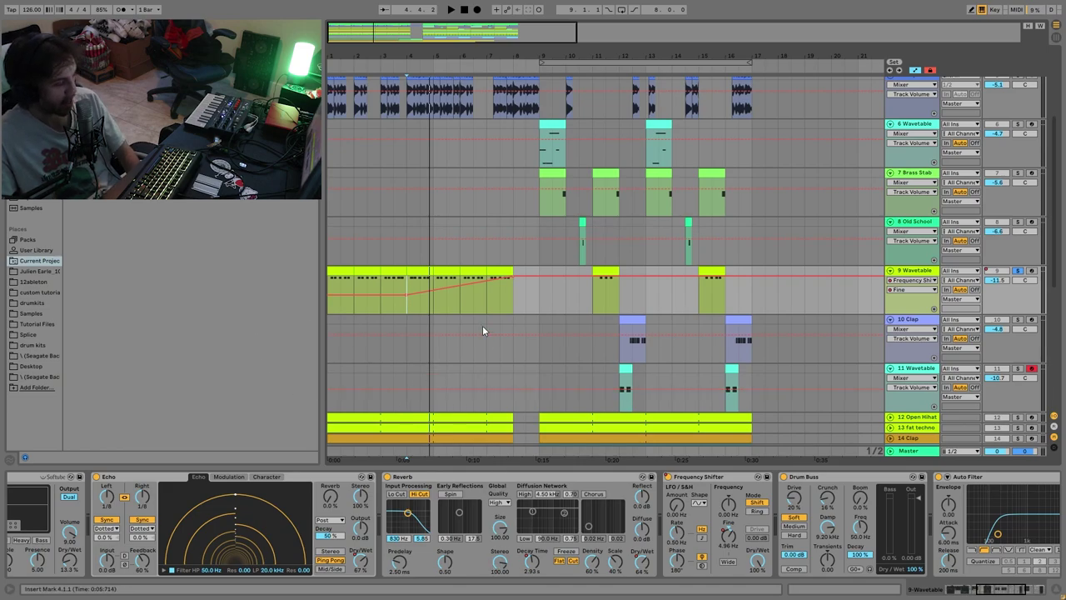
pyautogui.hscroll(4, 666, 575)
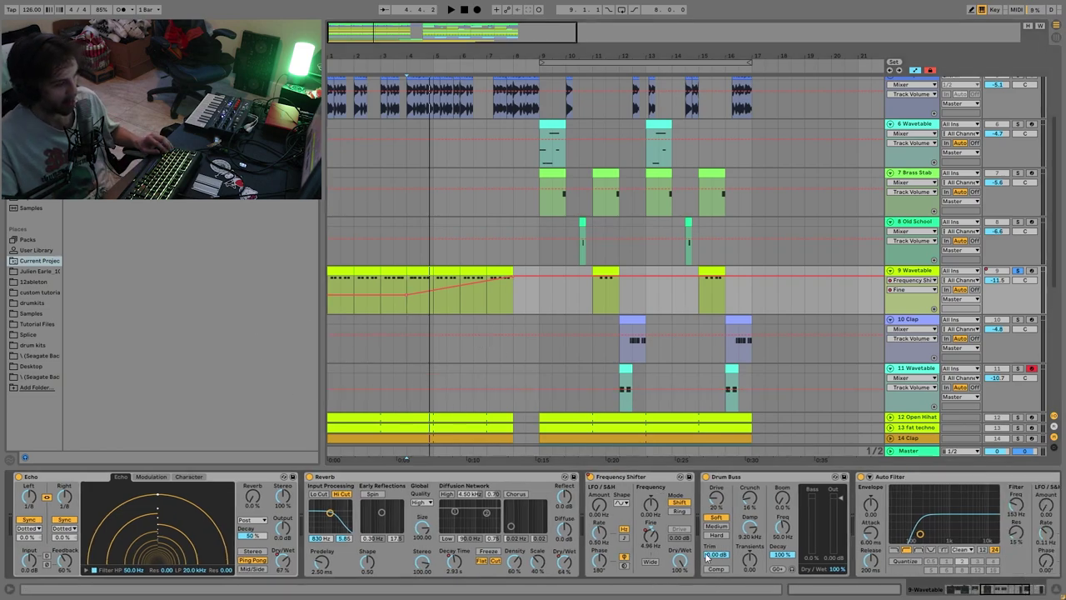
pyautogui.hscroll(5, 764, 560)
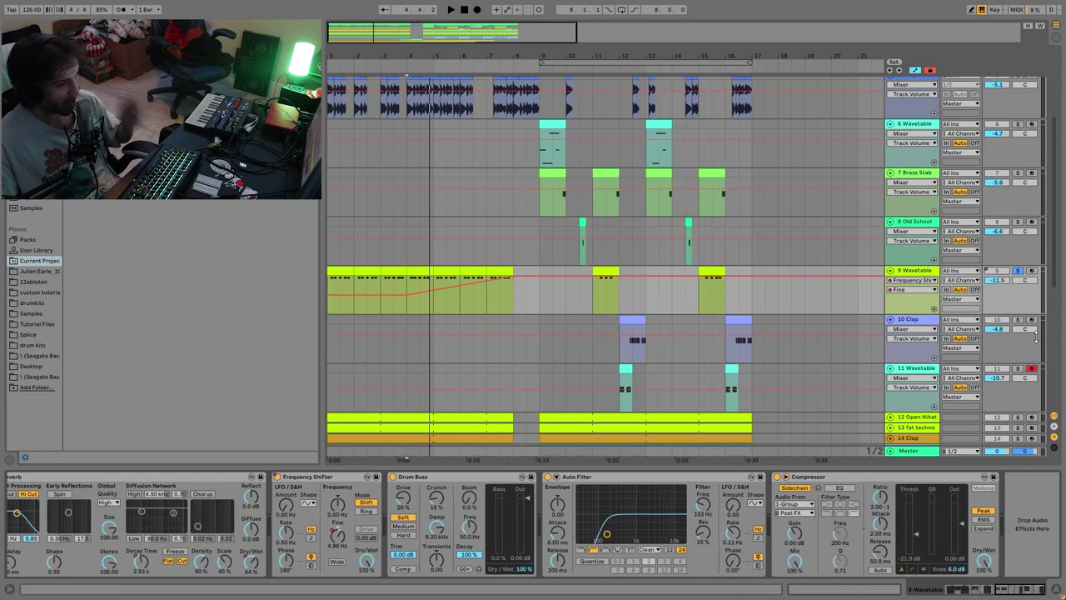
# Solo track 10 Clap and play its first clip from 12.1.1 with its device chain open.
pyautogui.click(1017, 320)
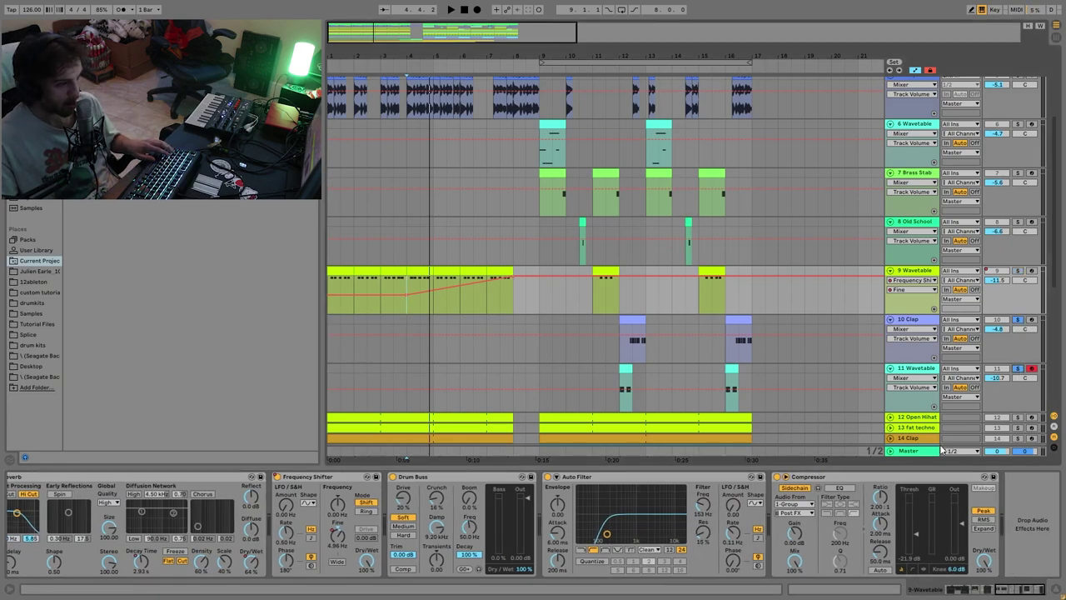
pyautogui.click(647, 326)
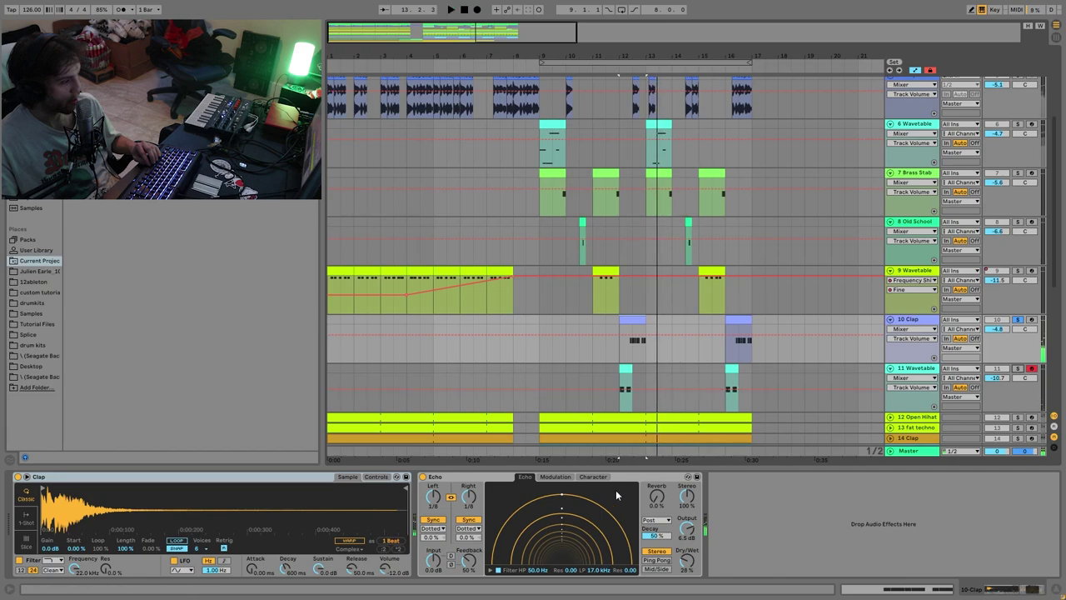
pyautogui.press('space')
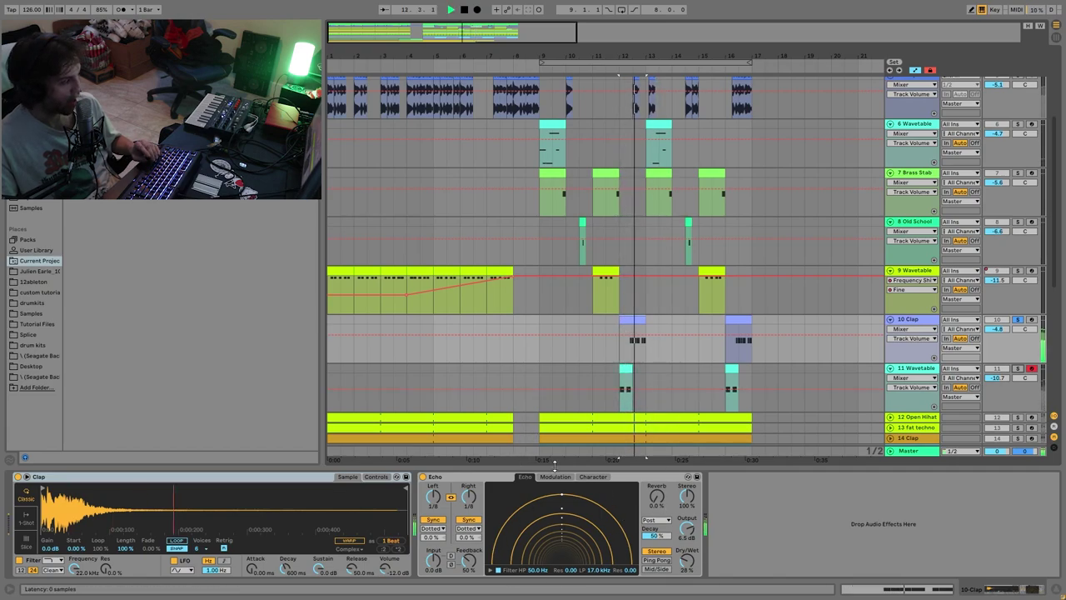
pyautogui.press('space')
# Solo track 11 Wavetable and play its first clip from 12.1.1.
pyautogui.click(1018, 369)
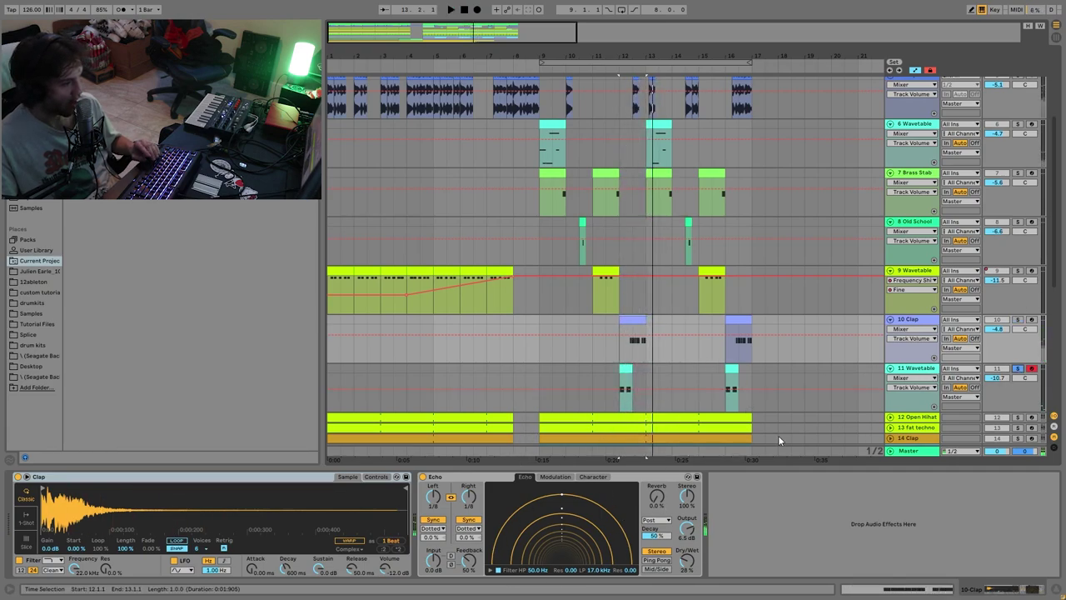
pyautogui.click(627, 364)
pyautogui.press('space')
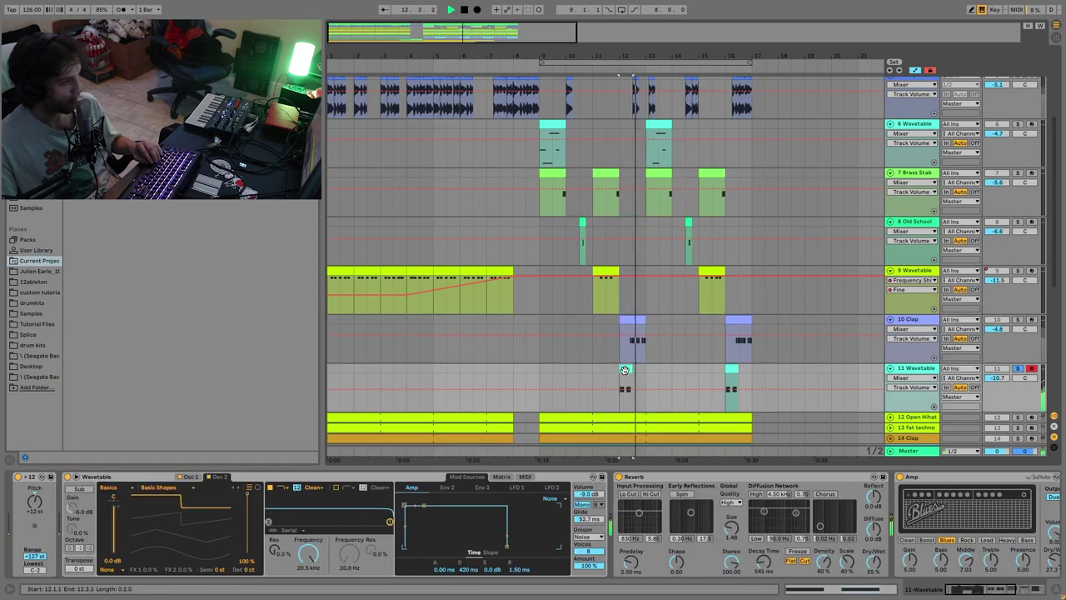
pyautogui.press('space')
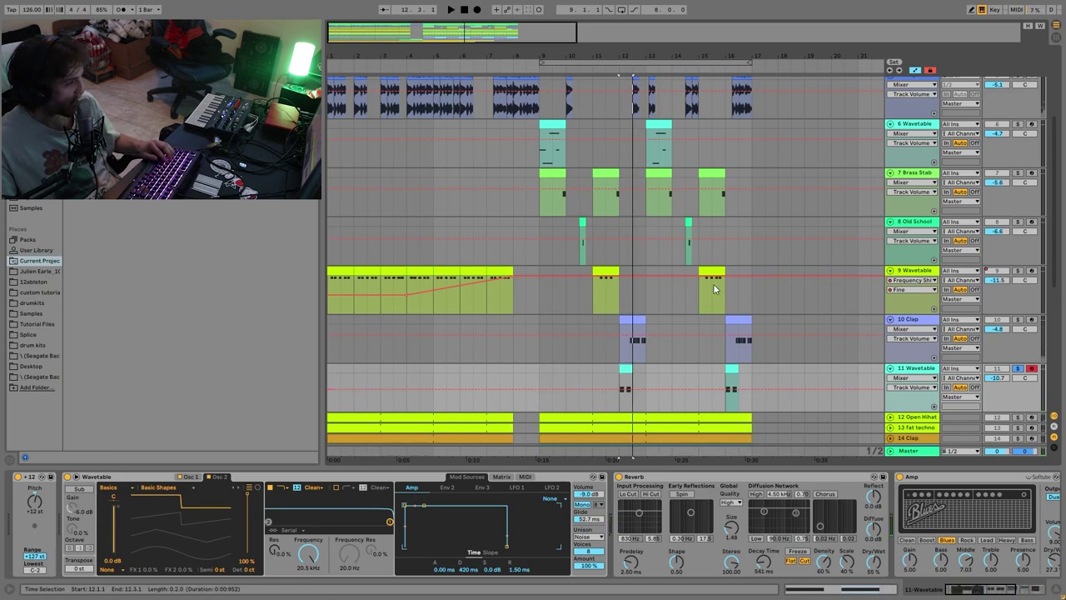
# Compare track 11 Wavetable's Reverb, Amp and Auto Pan with the device chain of track 6 Wavetable.
pyautogui.hscroll(4, 768, 524)
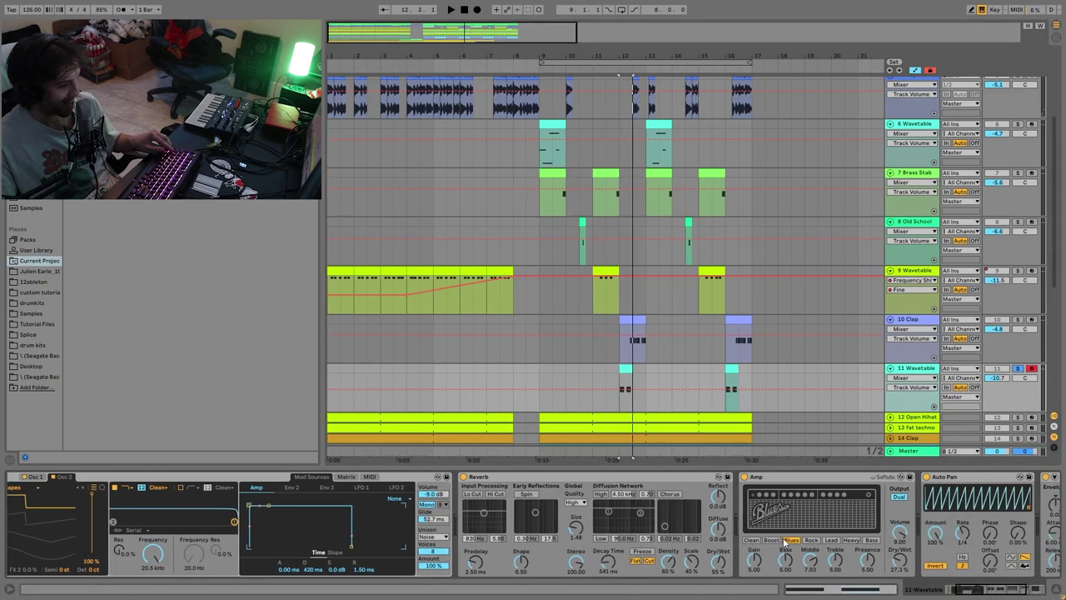
pyautogui.hscroll(-4, 768, 524)
pyautogui.click(922, 125)
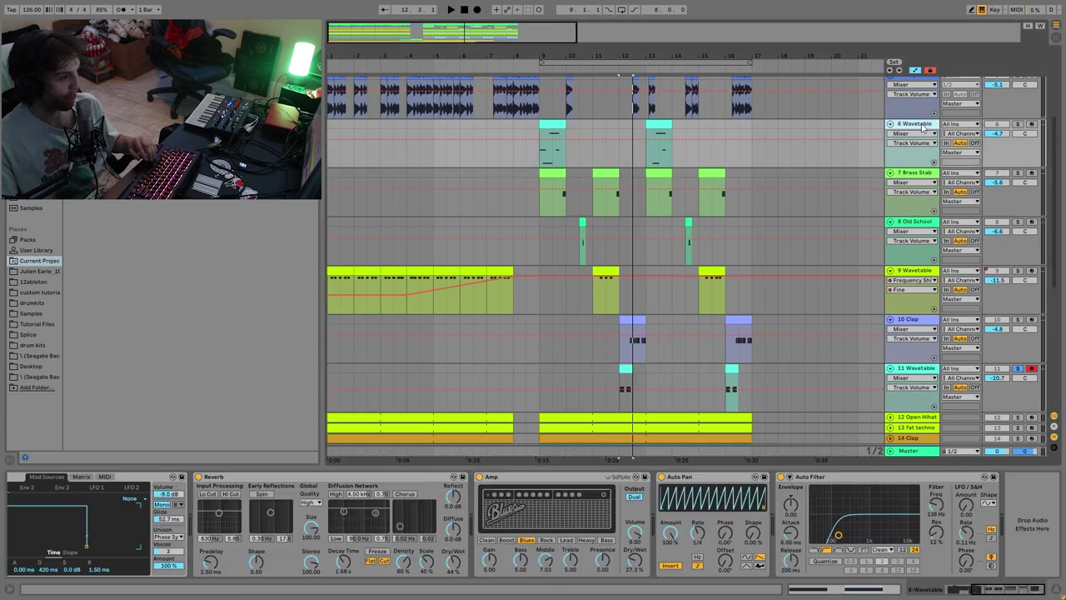
pyautogui.click(912, 370)
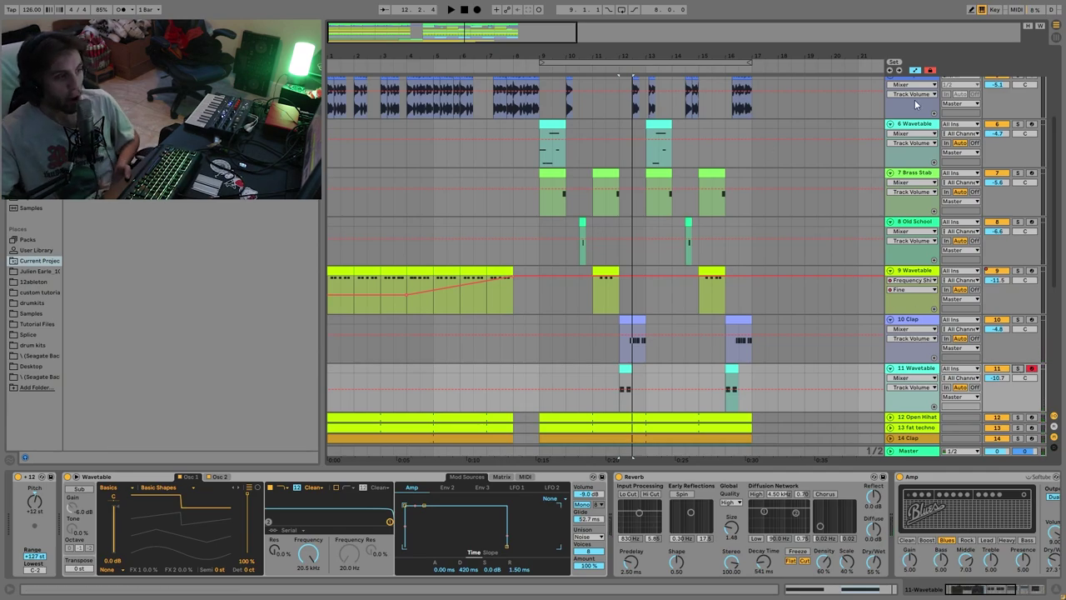
pyautogui.click(917, 129)
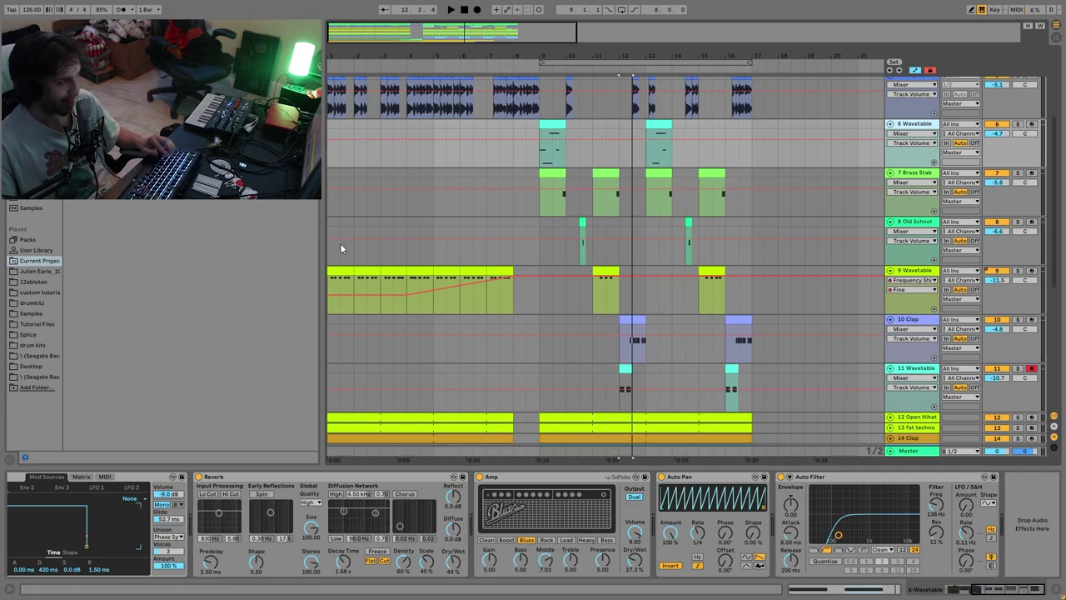
pyautogui.click(542, 135)
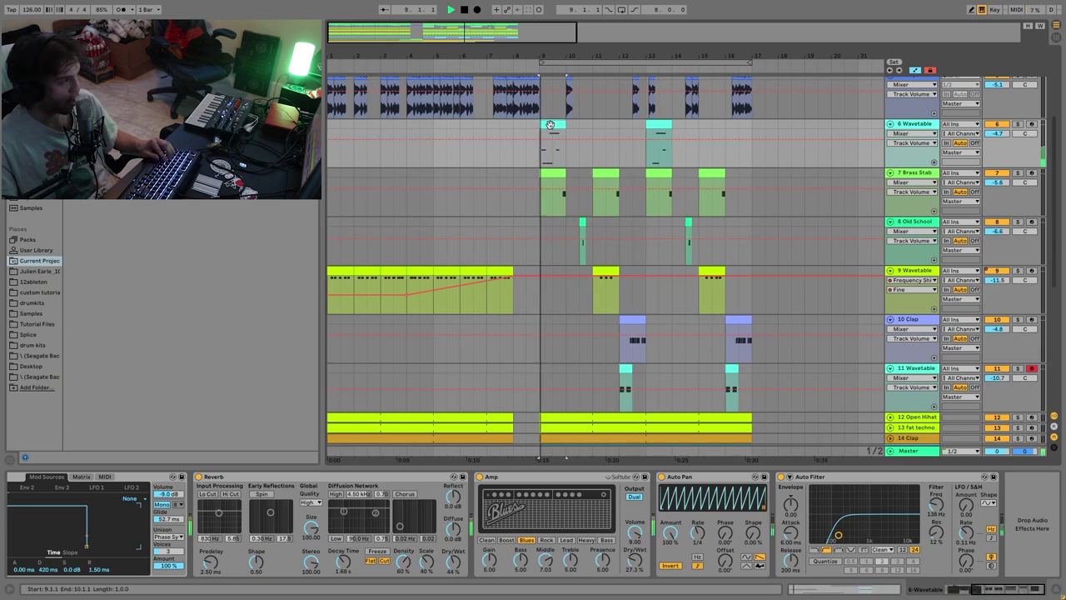
pyautogui.press('space')
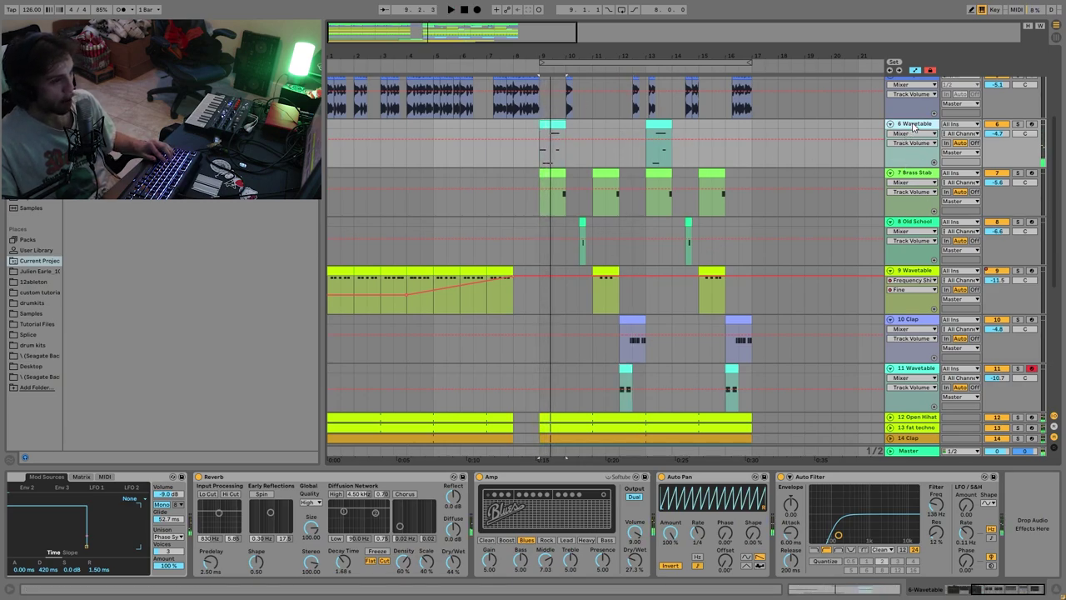
# Group tracks 6 Wavetable through 11 Wavetable and audition the drop with the whole group deactivated.
pyautogui.click(930, 369)
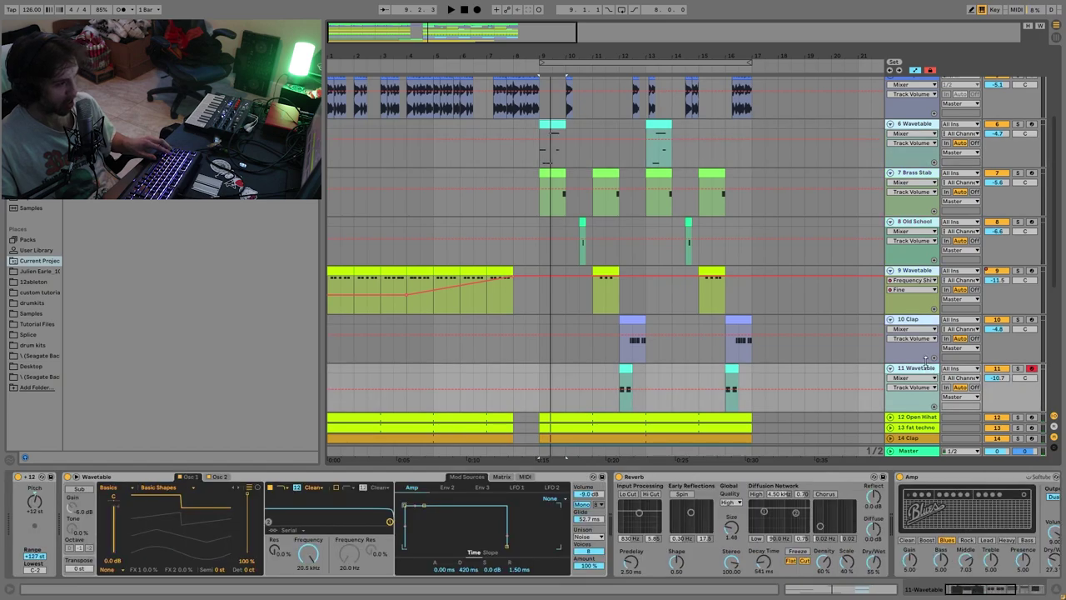
pyautogui.keyDown('shift'); pyautogui.click(1002, 148); pyautogui.keyUp('shift')
pyautogui.hotkey('ctrl', 'g')
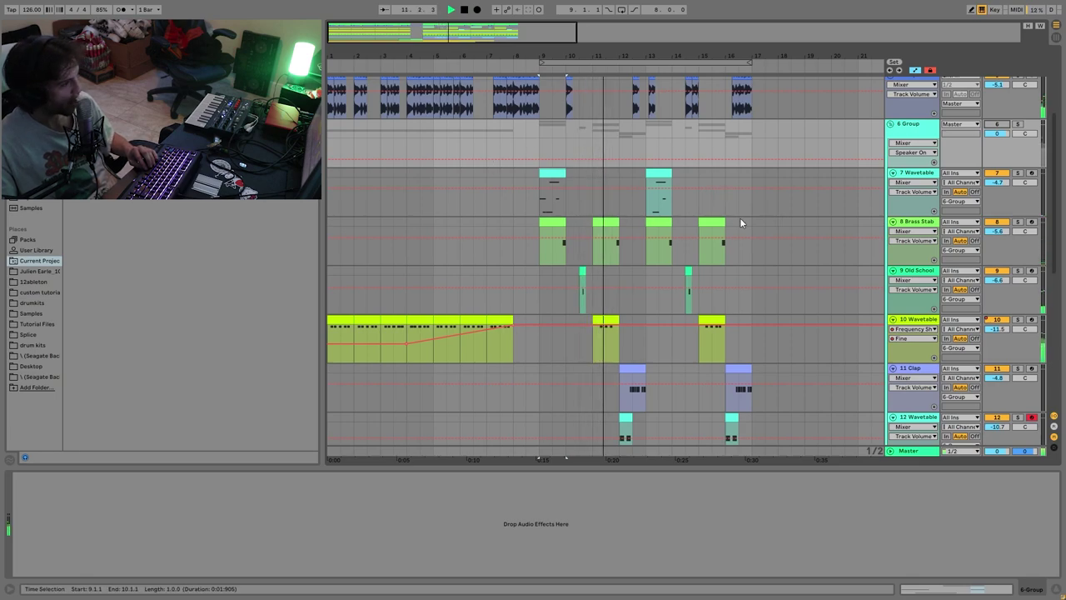
pyautogui.rightClick(946, 132)
pyautogui.click(827, 225)
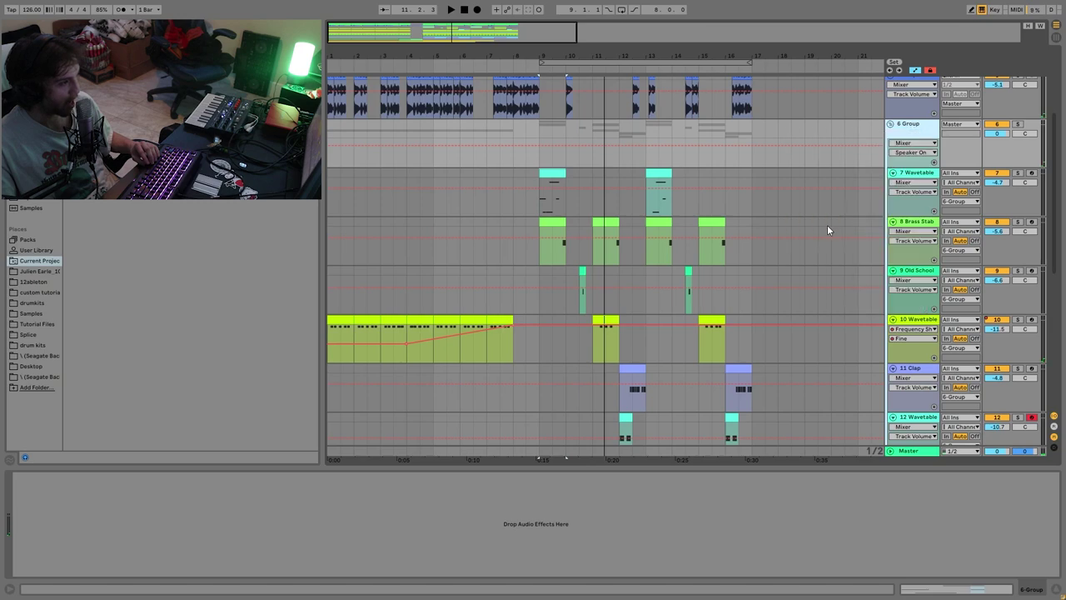
# Ungroup the synth and stab tracks and play the full drop from 9.1.1.
pyautogui.hotkey('ctrl', 'shift', 'g')
pyautogui.press('space')
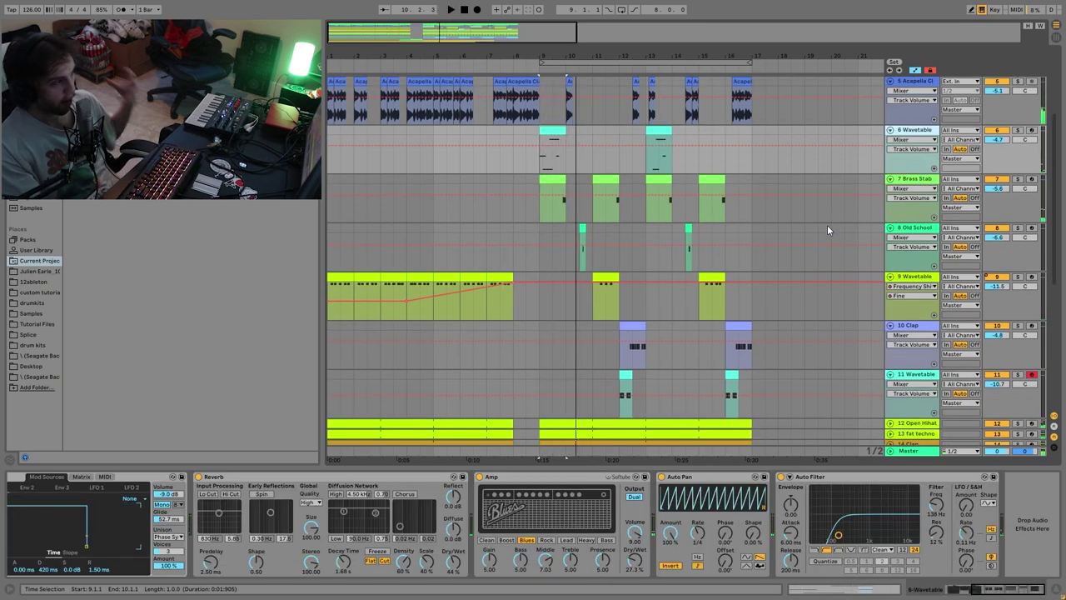
# Solo drum tracks 12 Open Hihat through 15 Ride together and play the drop from 9.1.1.
pyautogui.scroll(-2, 813, 221)
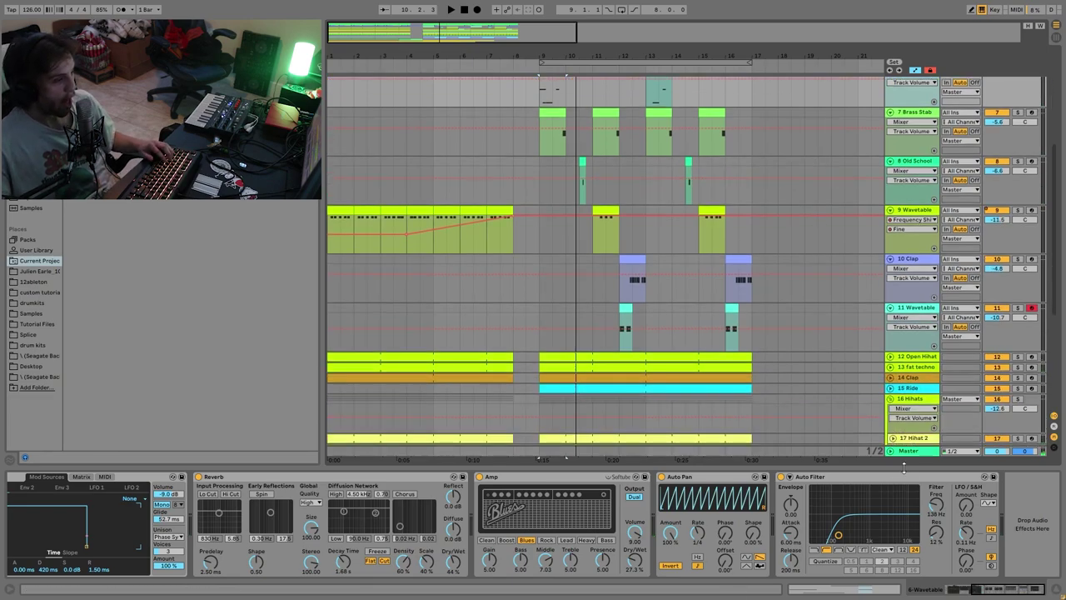
pyautogui.scroll(-5, 825, 347)
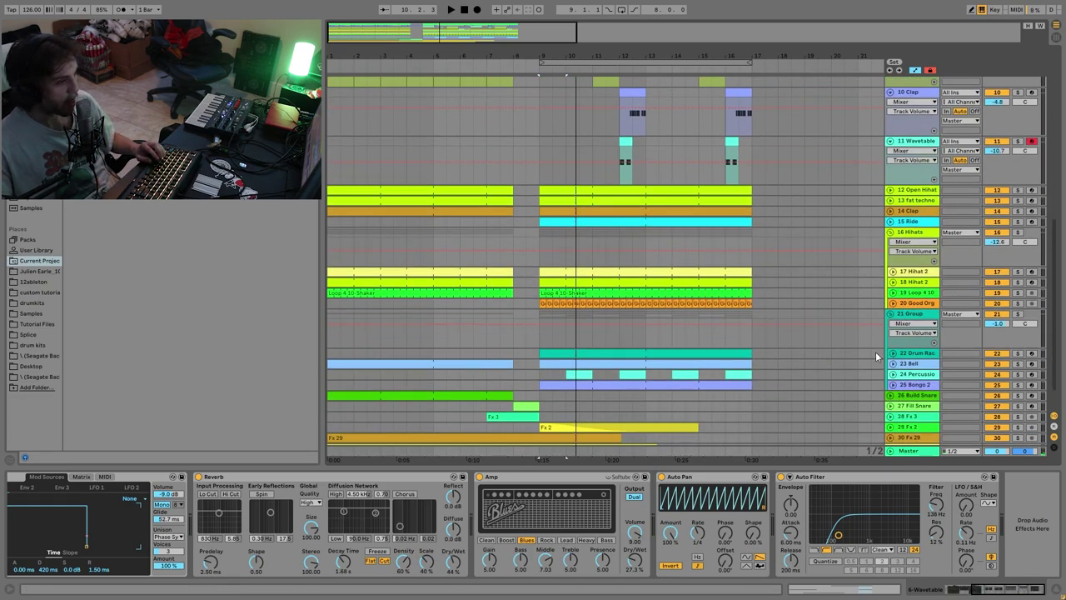
pyautogui.click(910, 235)
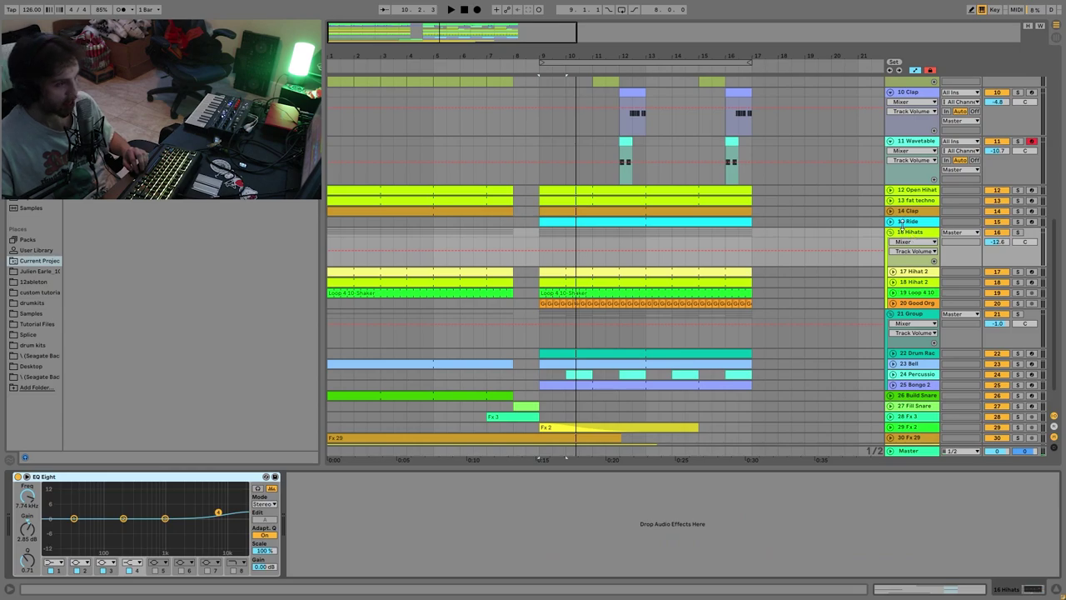
pyautogui.click(910, 221)
pyautogui.click(918, 192)
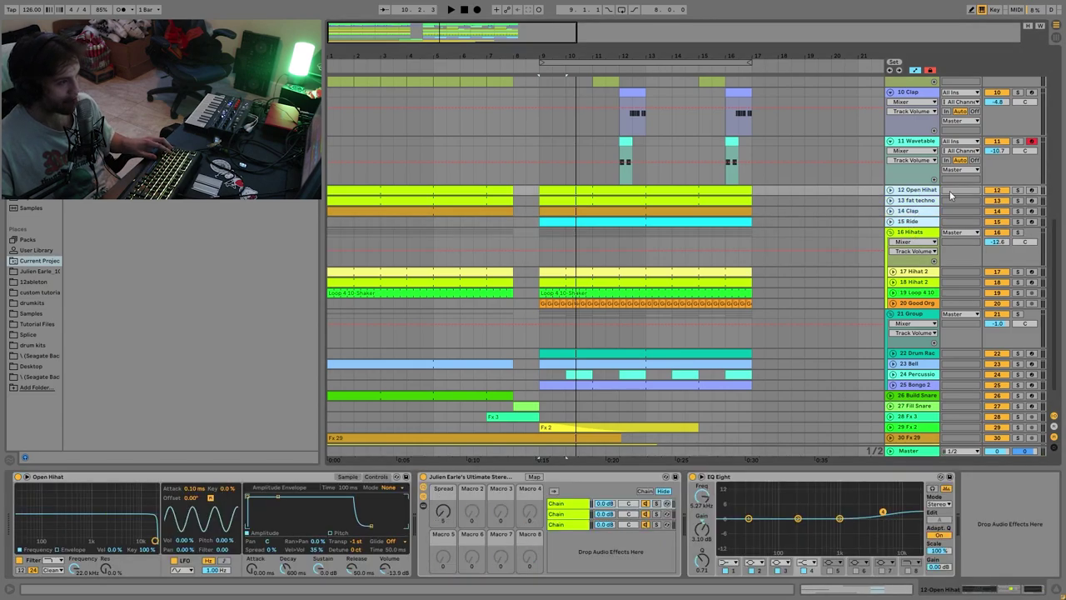
pyautogui.click(1019, 191)
pyautogui.press('space')
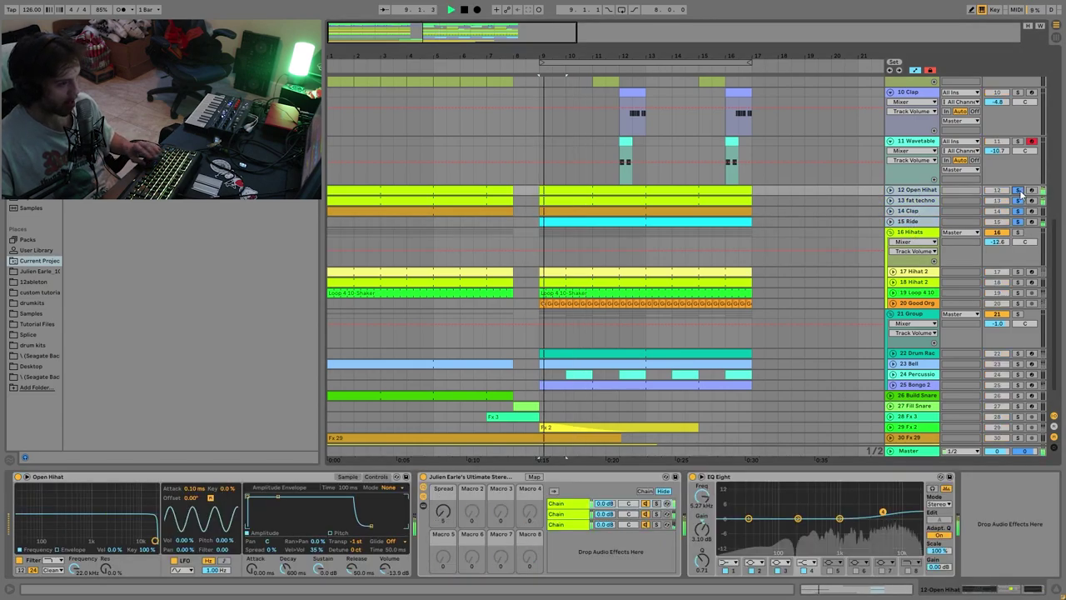
# Unfold tracks 12 Open Hihat, 13 fat techno, 14 Clap and 15 Ride to show their note patterns.
pyautogui.click(898, 222)
pyautogui.click(890, 222)
pyautogui.click(890, 211)
pyautogui.click(890, 200)
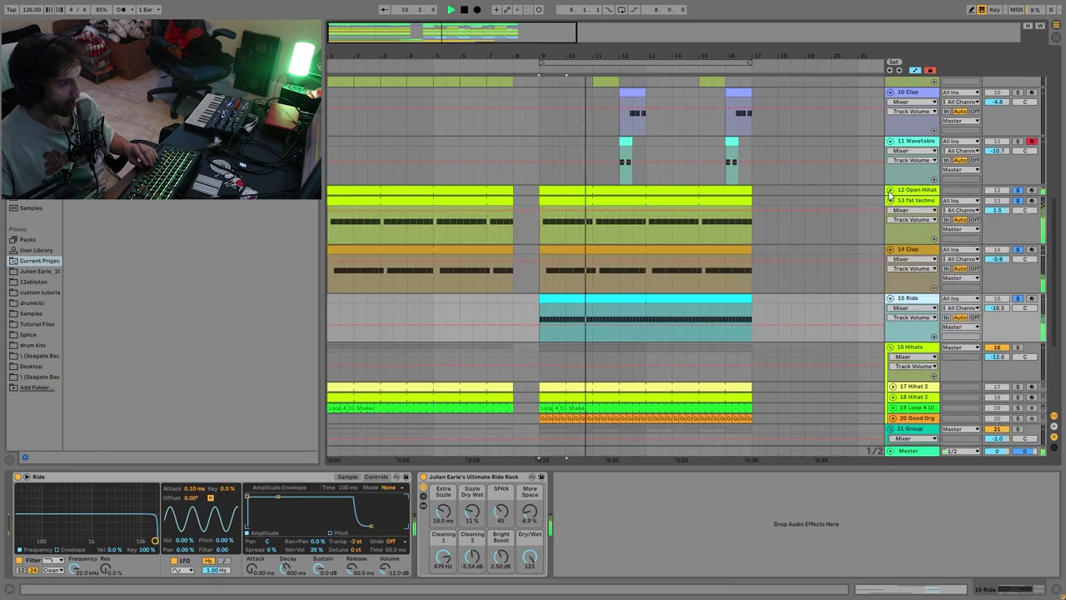
pyautogui.click(890, 190)
# Audition 12 Open Hihat soloed from 9.1.1 with its device chain open.
pyautogui.click(894, 197)
pyautogui.press('space')
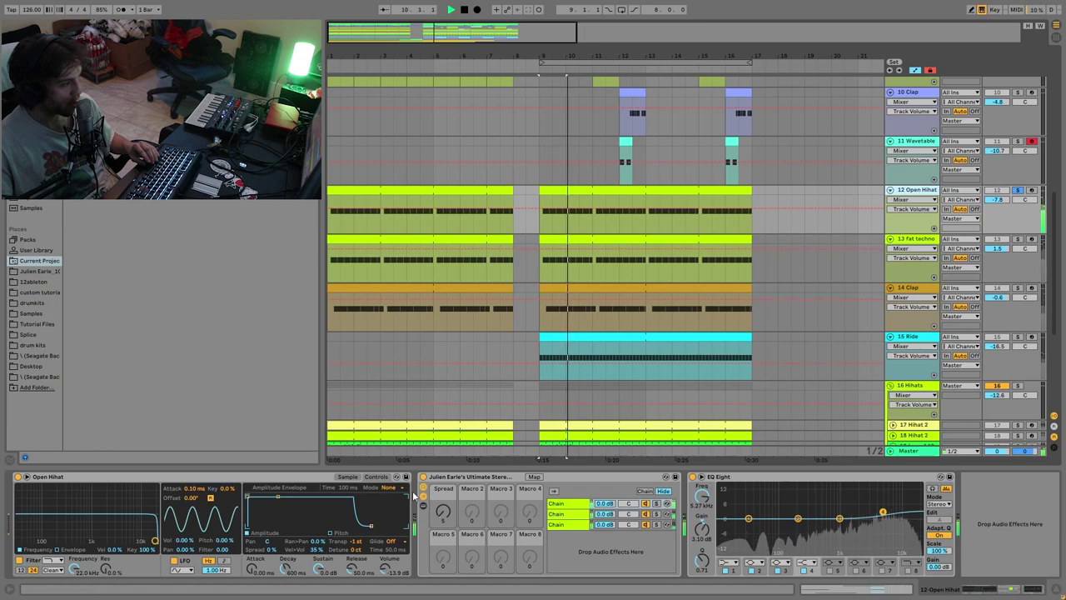
pyautogui.press('space')
pyautogui.press('space')
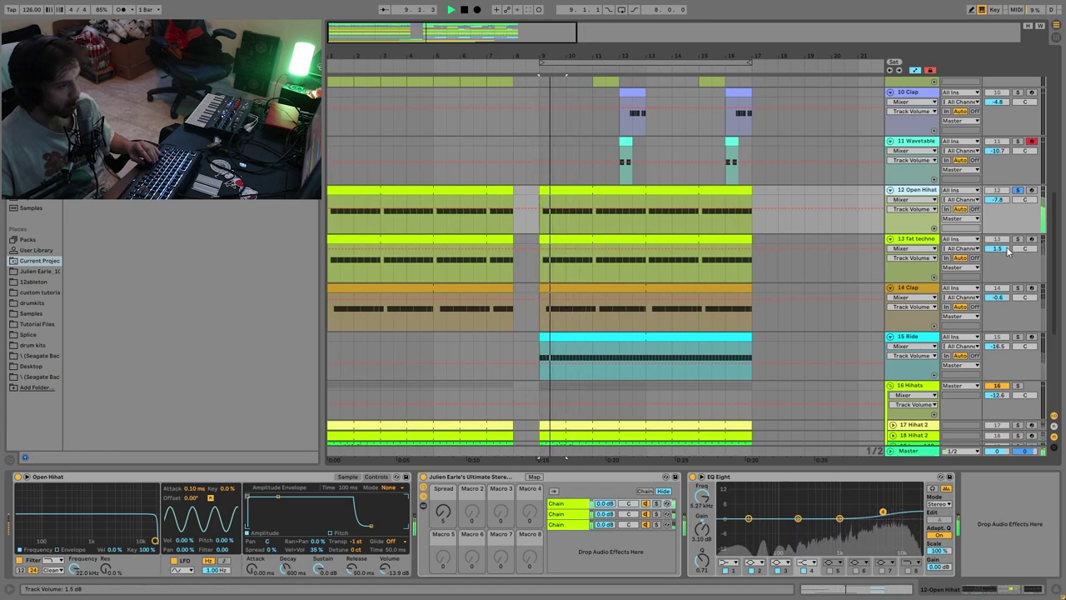
pyautogui.press('space')
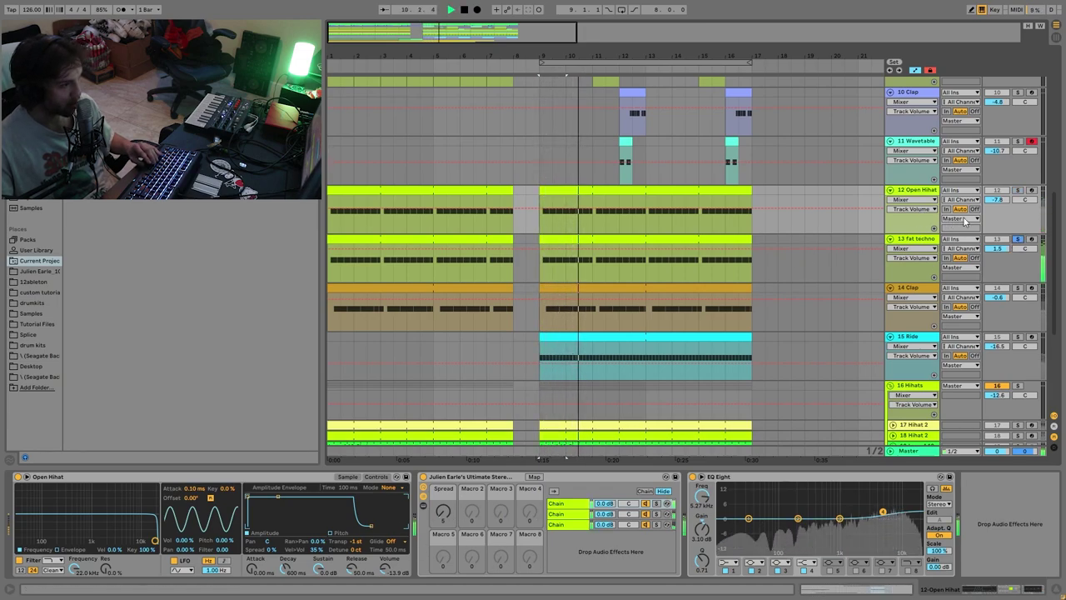
# Open 13 fat techno's sampler and audition the track soloed, both alone and layered with 12 Open Hihat.
pyautogui.click(916, 239)
pyautogui.press('space')
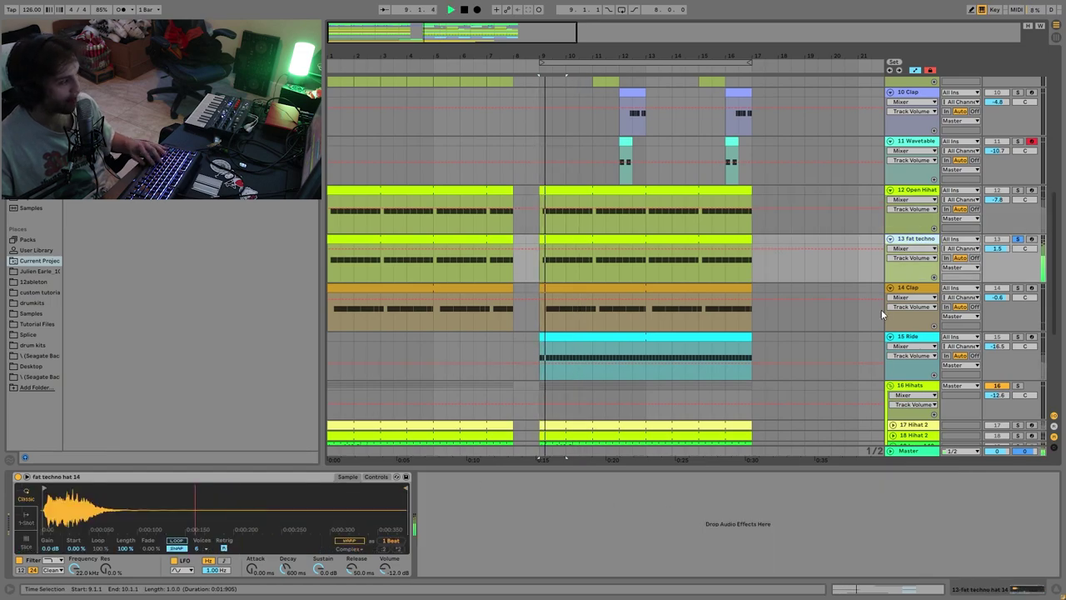
pyautogui.click(1017, 191)
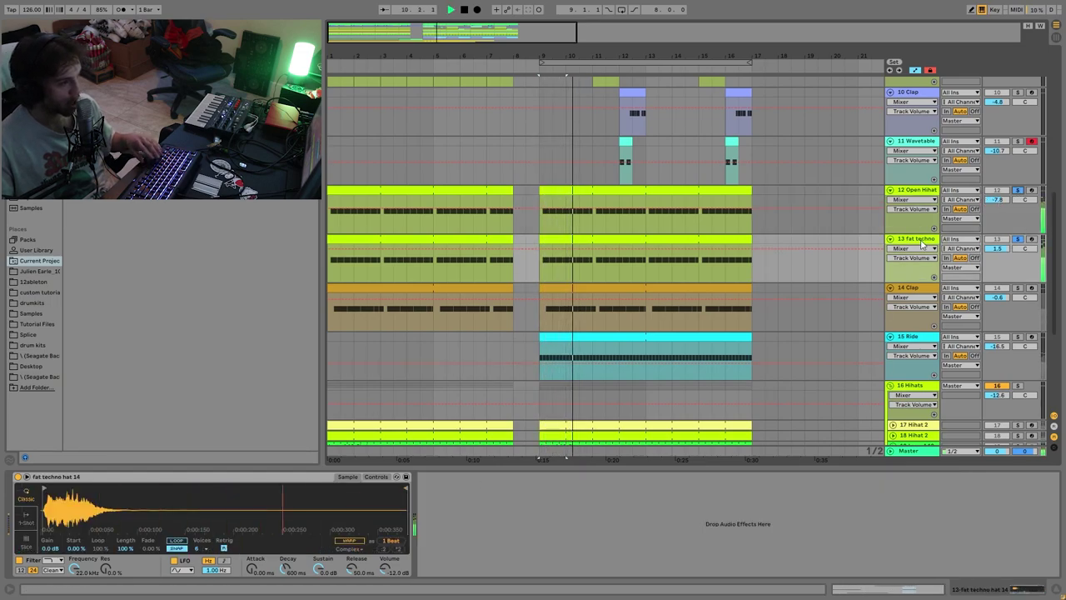
pyautogui.press('space')
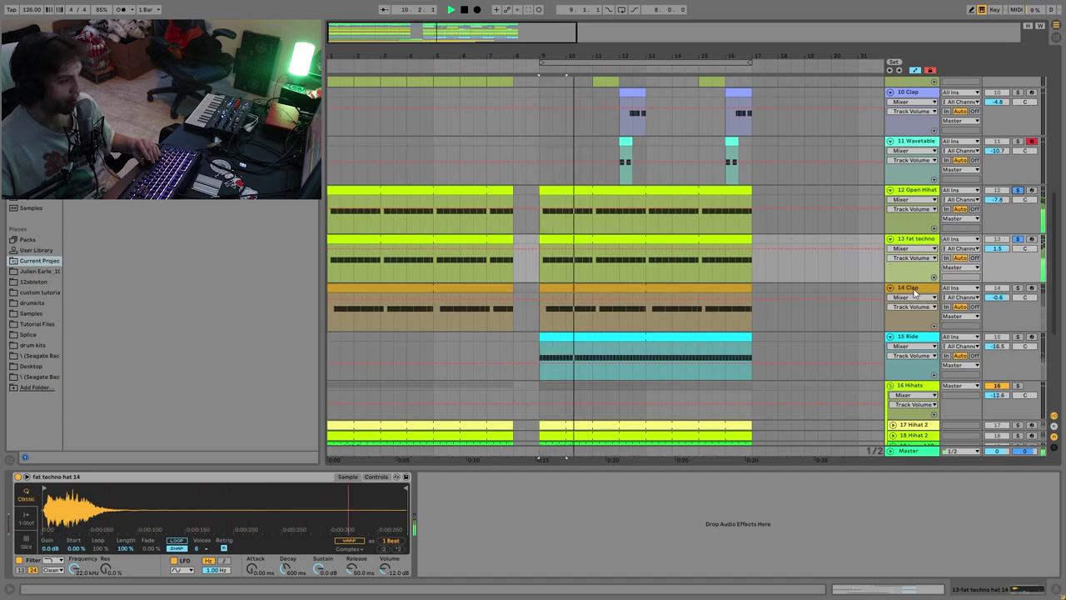
# Audition 14 Clap and 15 Ride individually in solo, examining the clap's Reverb and EQ Eight and the ride's Ultimate Ride Rack.
pyautogui.click(915, 288)
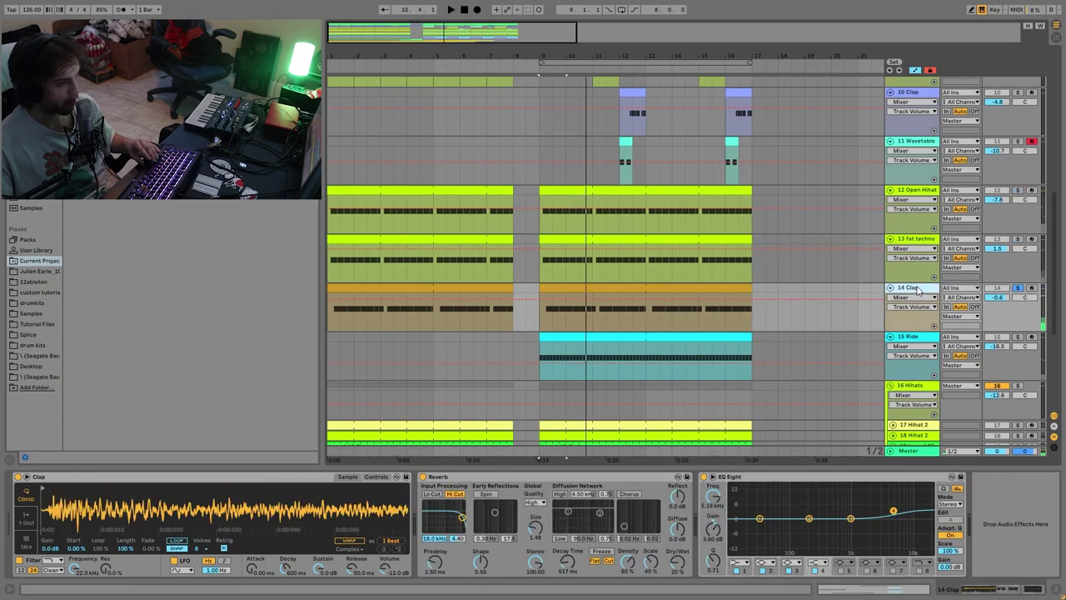
pyautogui.press('space')
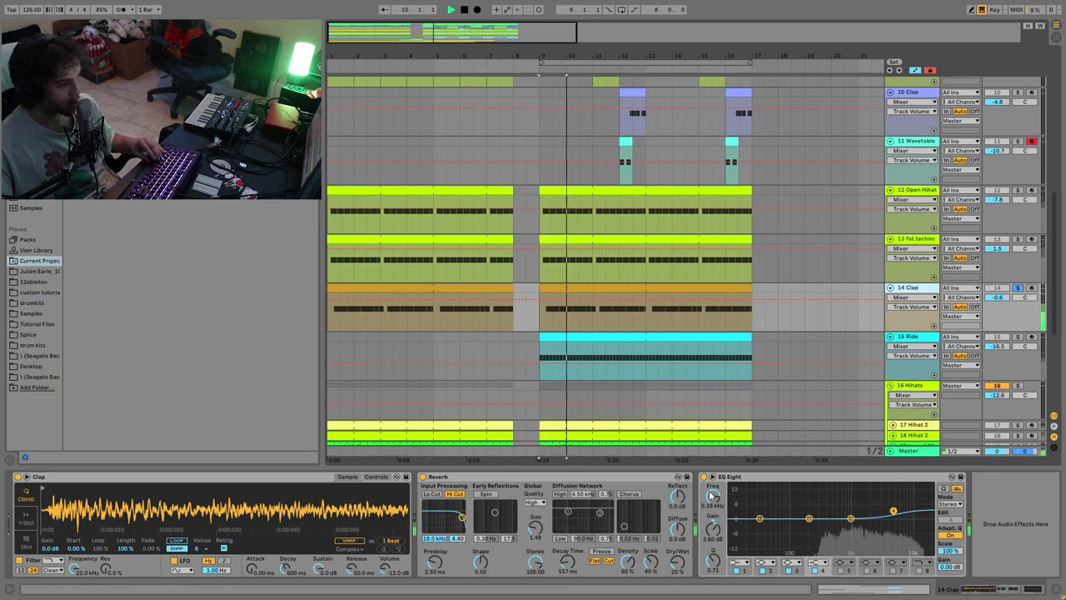
pyautogui.click(1017, 337)
pyautogui.click(954, 343)
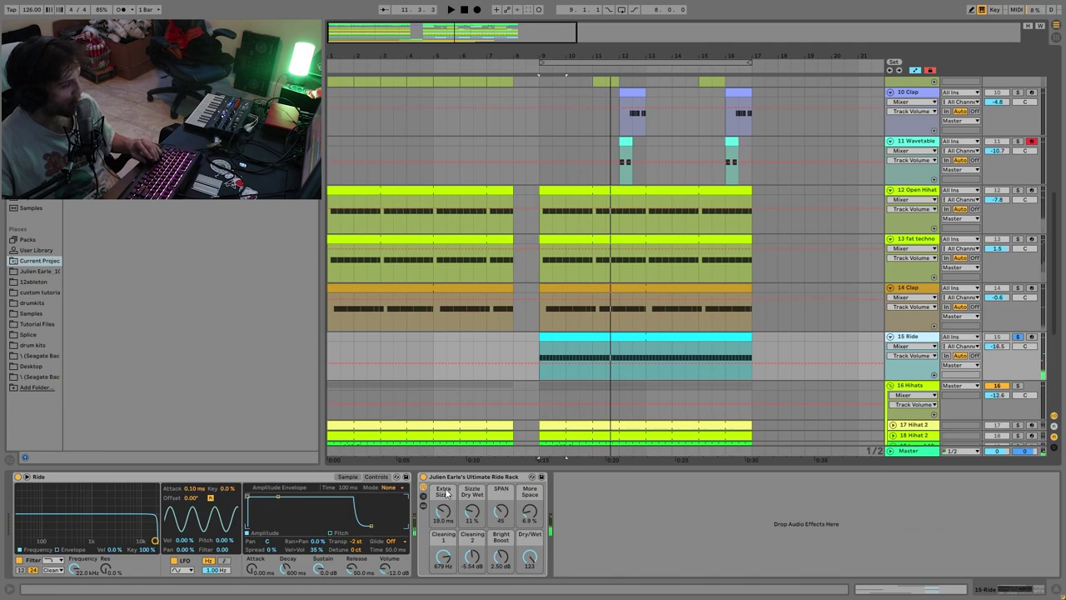
pyautogui.press('space')
pyautogui.click(491, 481)
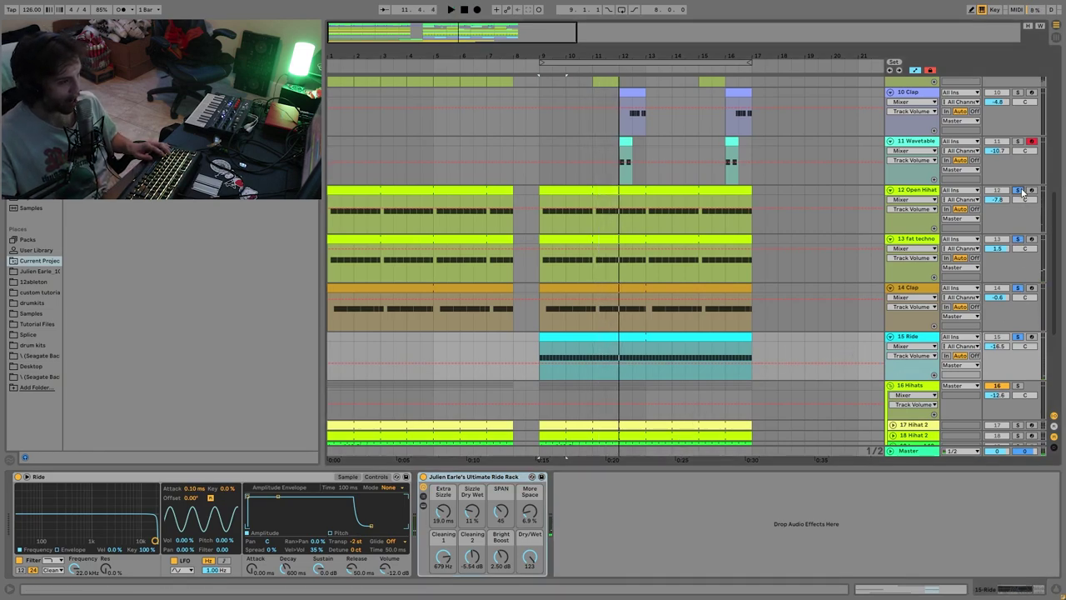
# Play tracks 12 Open Hihat through 15 Ride soloed together from 9.1.1, and clear their solos.
pyautogui.press('space')
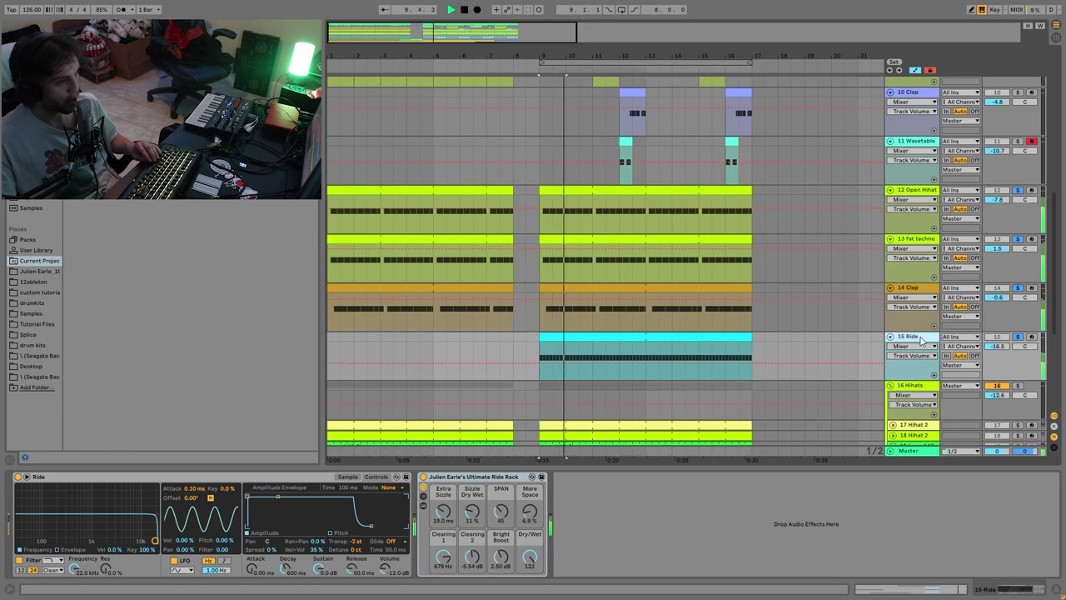
pyautogui.press('space')
pyautogui.click(1017, 337)
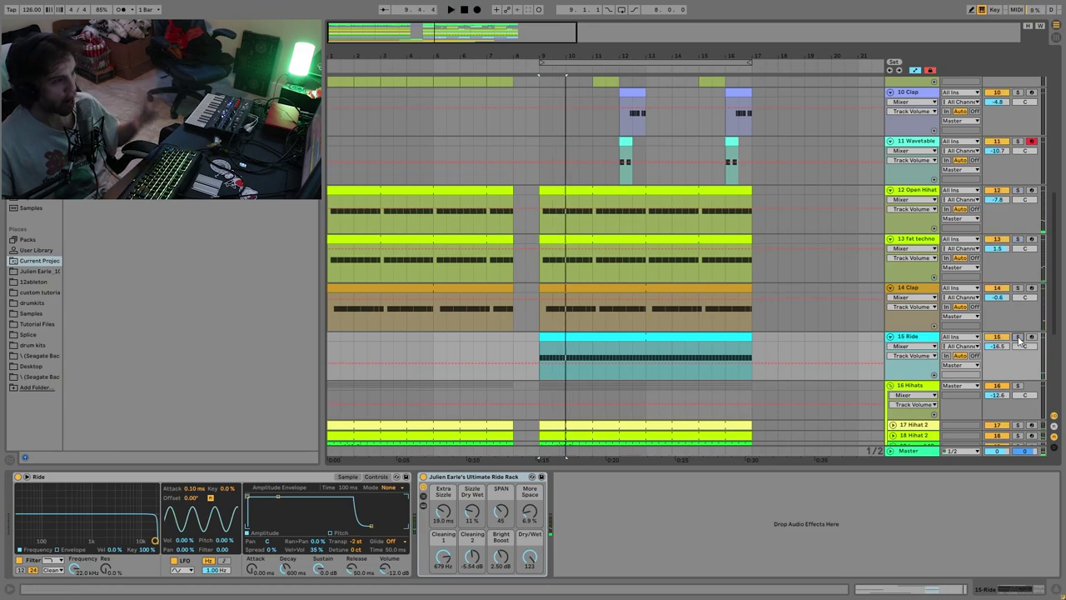
# Solo the 16 Hihats and 21 Group group tracks together and play the drop from 9.1.1.
pyautogui.scroll(-5, 1019, 339)
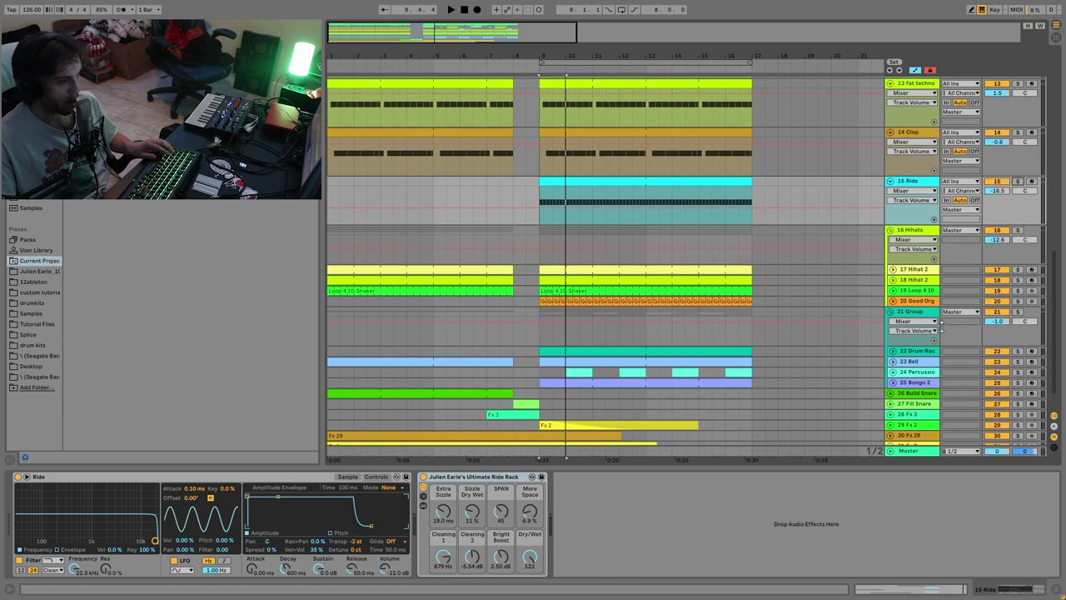
pyautogui.click(921, 239)
pyautogui.click(922, 317)
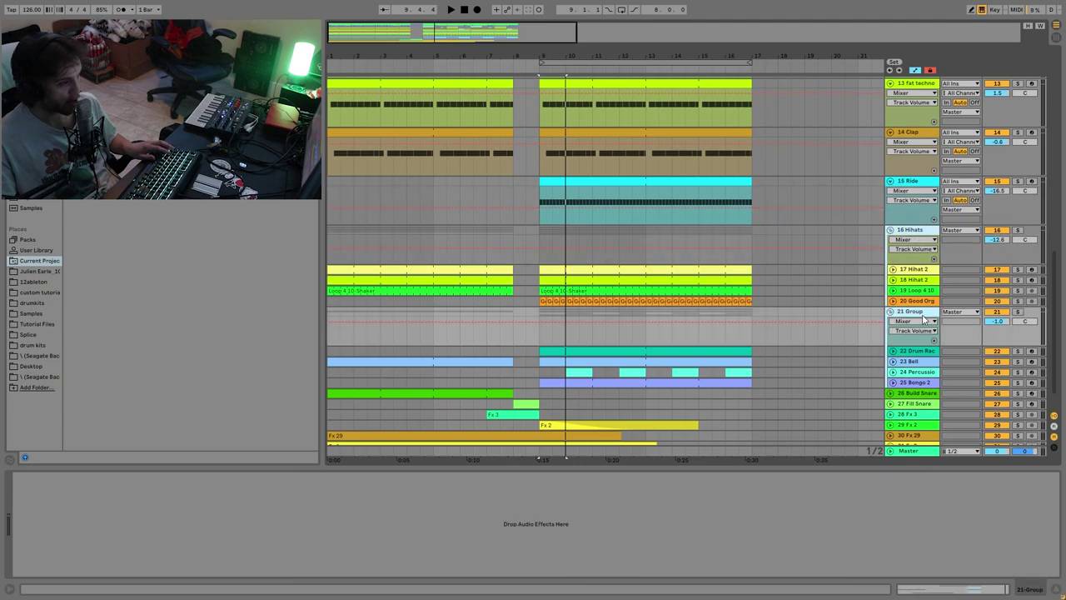
pyautogui.click(1018, 311)
pyautogui.press('space')
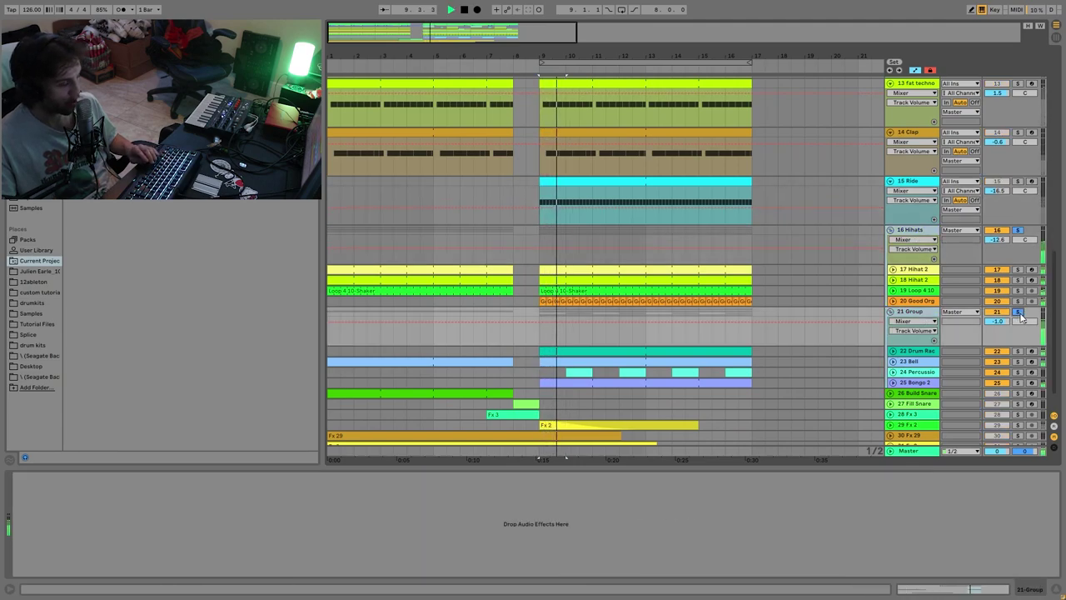
pyautogui.scroll(2, 1018, 310)
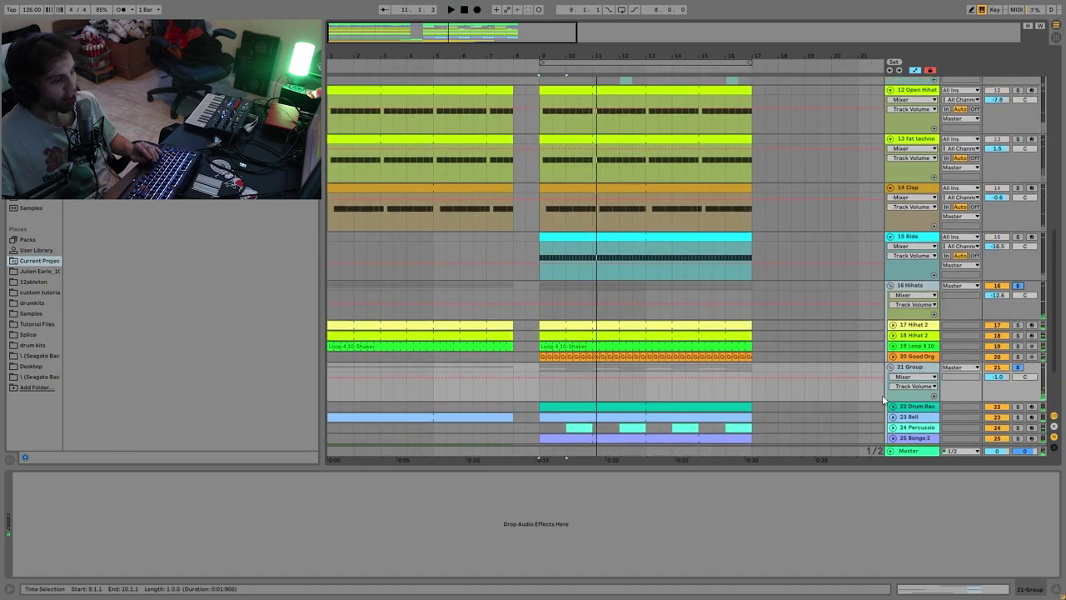
pyautogui.press('space')
# Unfold tracks 17 through 20 inside the 16 Hihats group and play that group soloed.
pyautogui.click(893, 356)
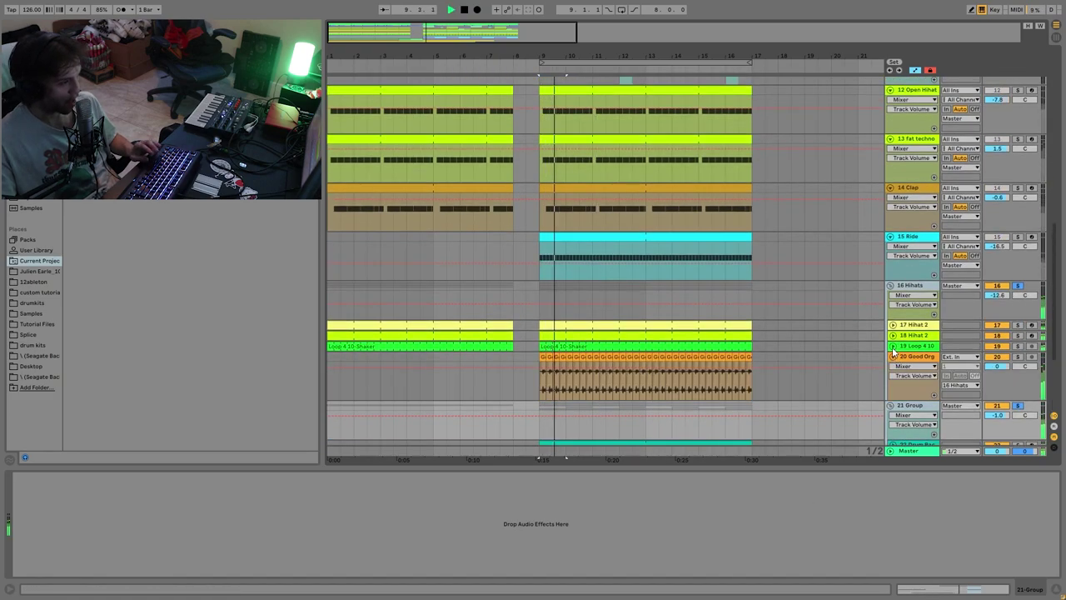
pyautogui.click(894, 346)
pyautogui.press('space')
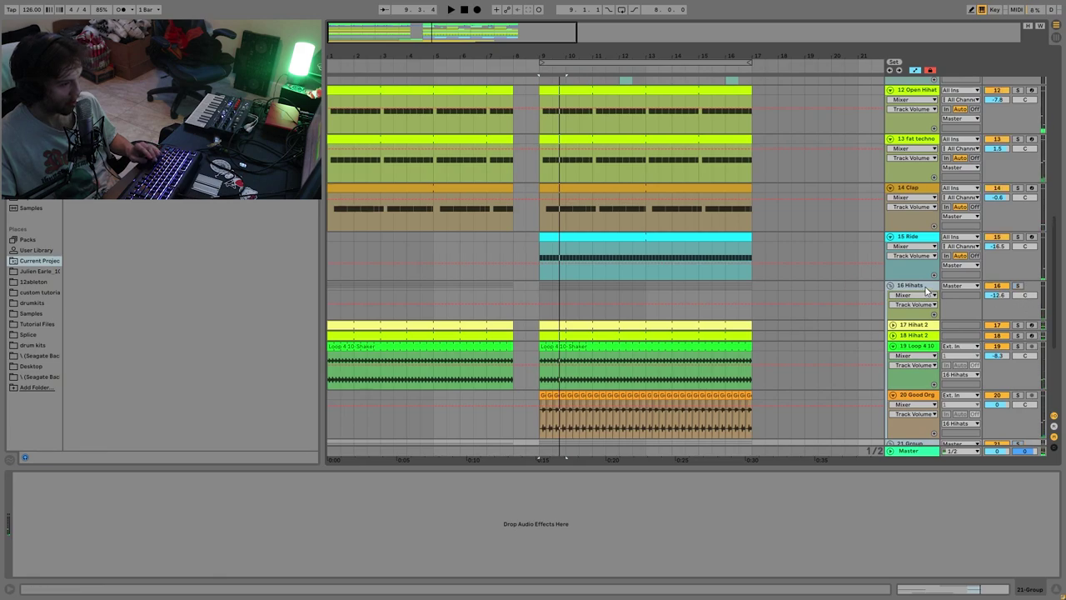
pyautogui.click(926, 289)
pyautogui.press('space')
pyautogui.click(892, 327)
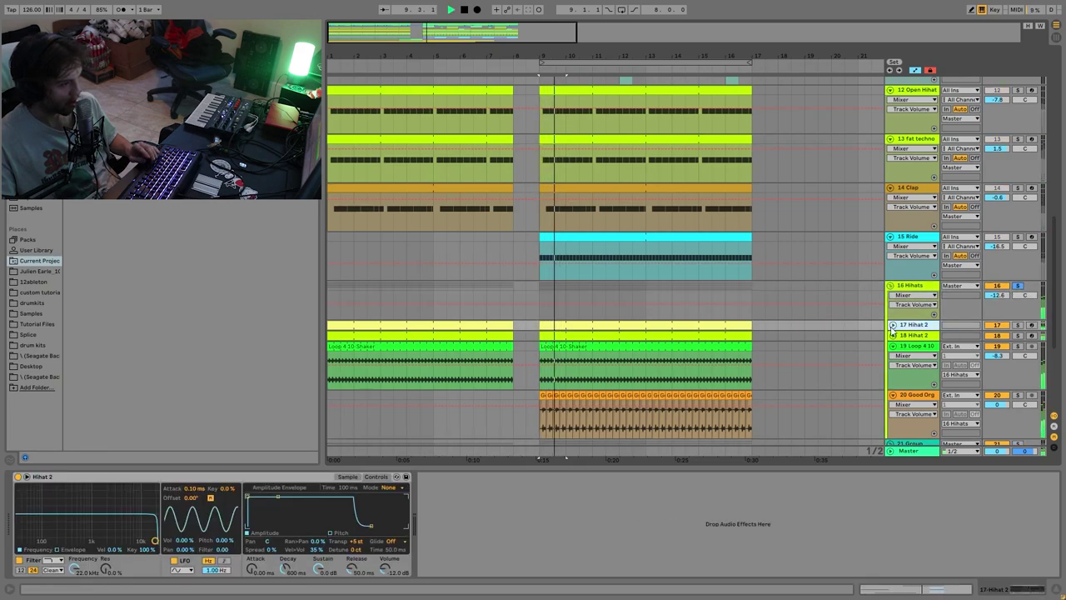
pyautogui.click(892, 327)
pyautogui.click(892, 302)
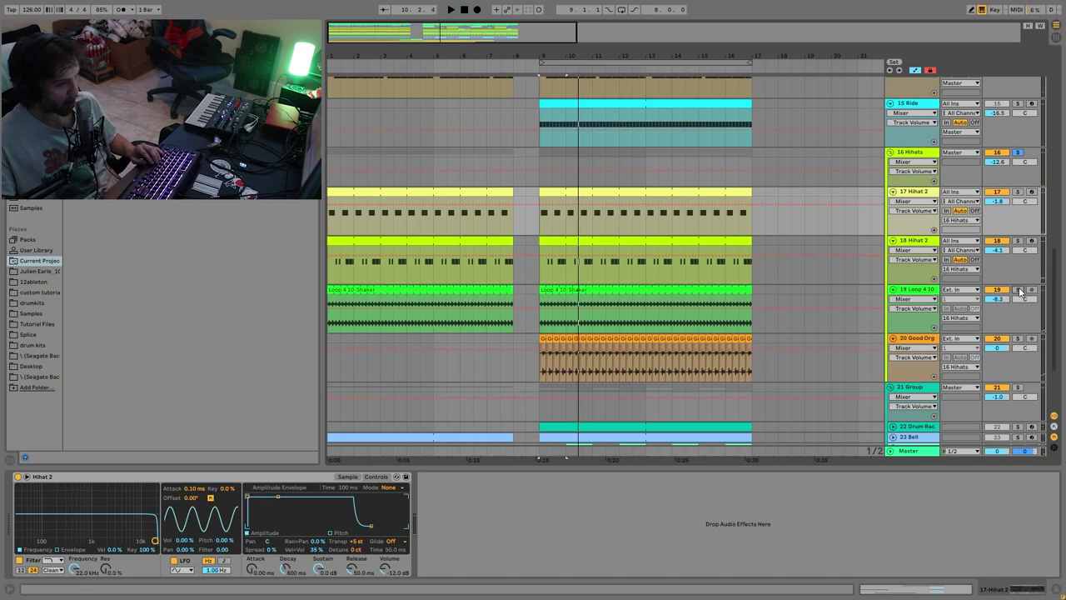
# Audition the 19 Loop 4 10 shaker and the 20 Good Organic Shaker individually in solo from 9.1.1.
pyautogui.click(611, 287)
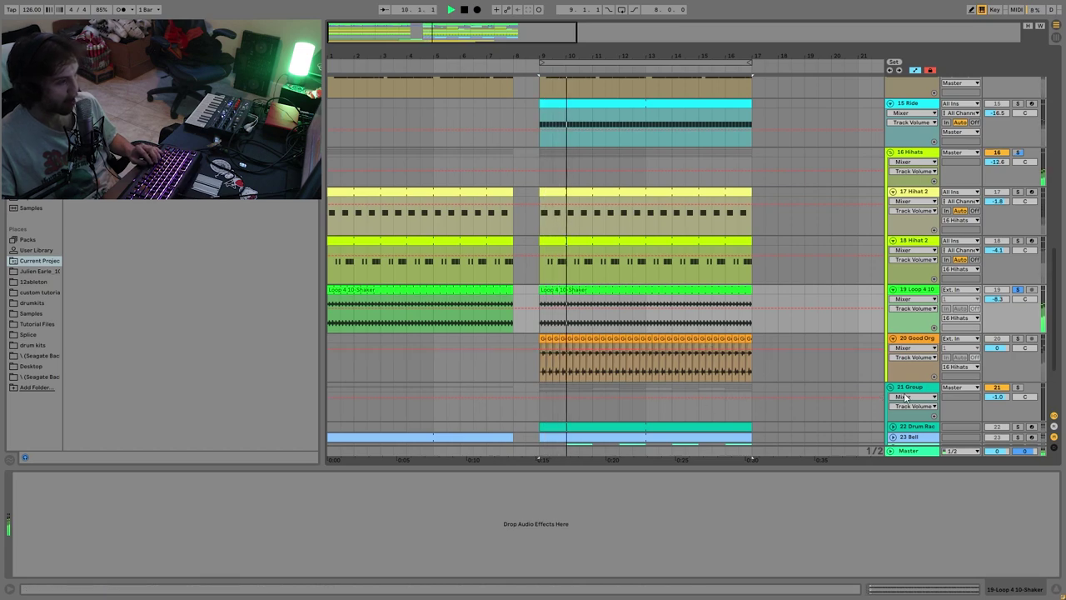
pyautogui.click(1017, 339)
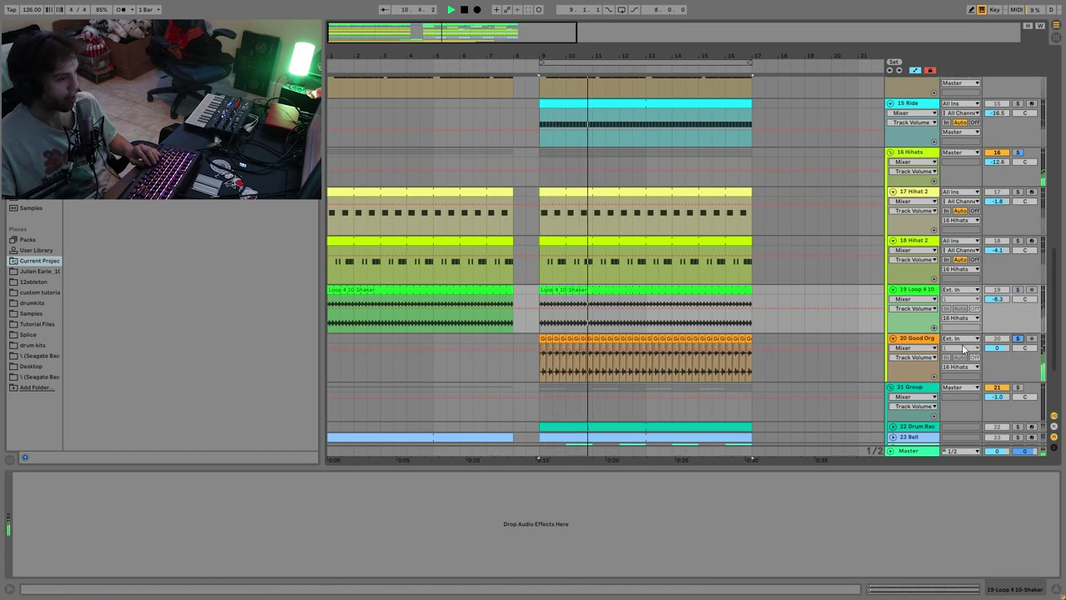
pyautogui.click(915, 339)
pyautogui.press('space')
pyautogui.press('space')
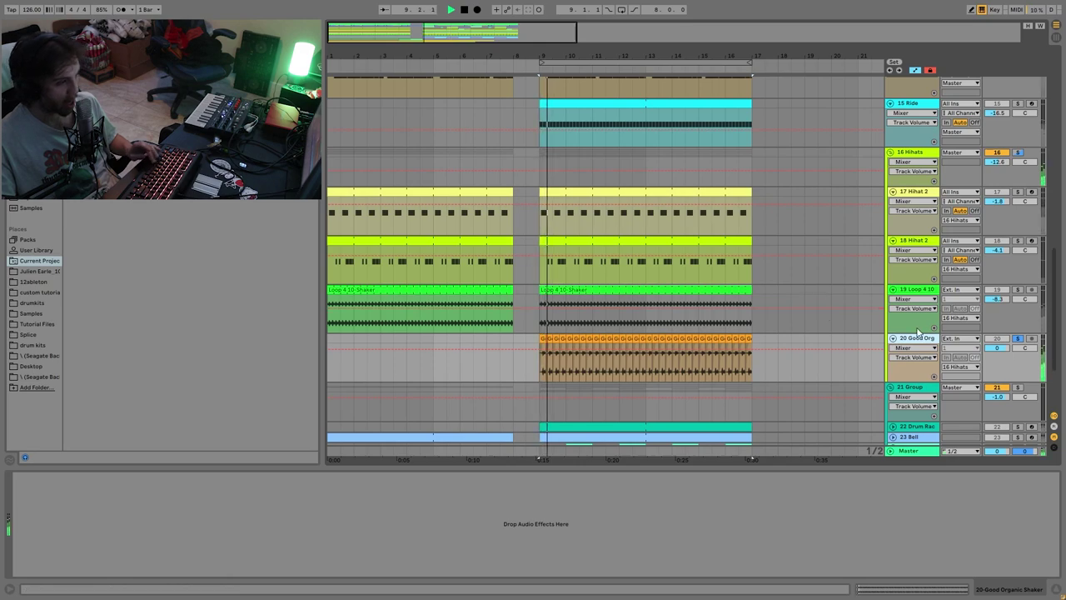
# Audition shaker tracks 19 and 20 soloed as a pair, and Hihat 2 tracks 17 and 18 as another pair.
pyautogui.keyDown('ctrl'); pyautogui.click(1016, 290); pyautogui.keyUp('ctrl')
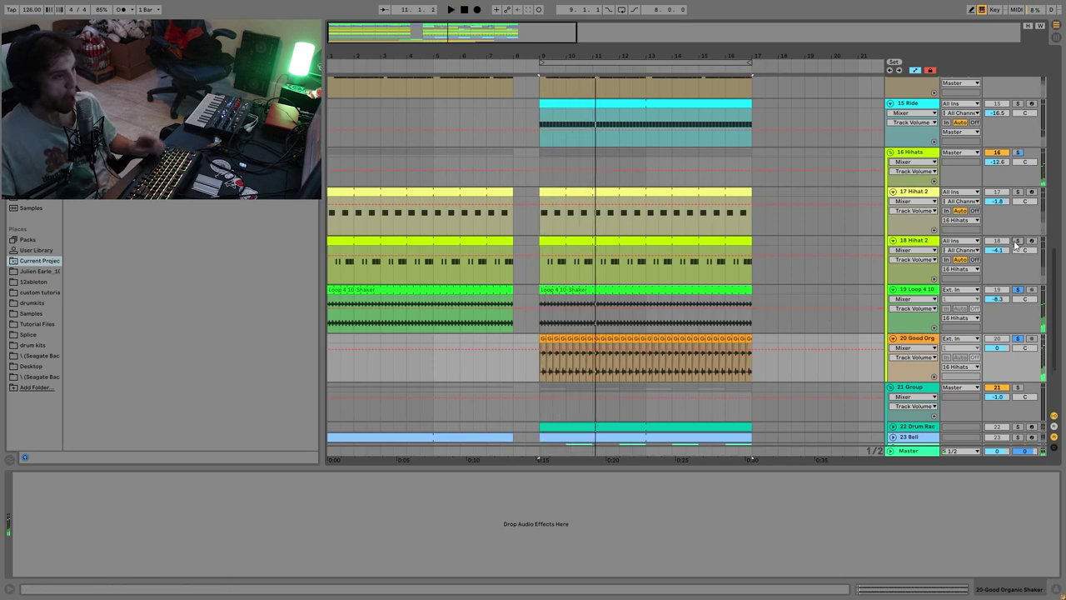
pyautogui.keyDown('ctrl'); pyautogui.click(1017, 240); pyautogui.keyUp('ctrl')
pyautogui.click(924, 241)
pyautogui.press('space')
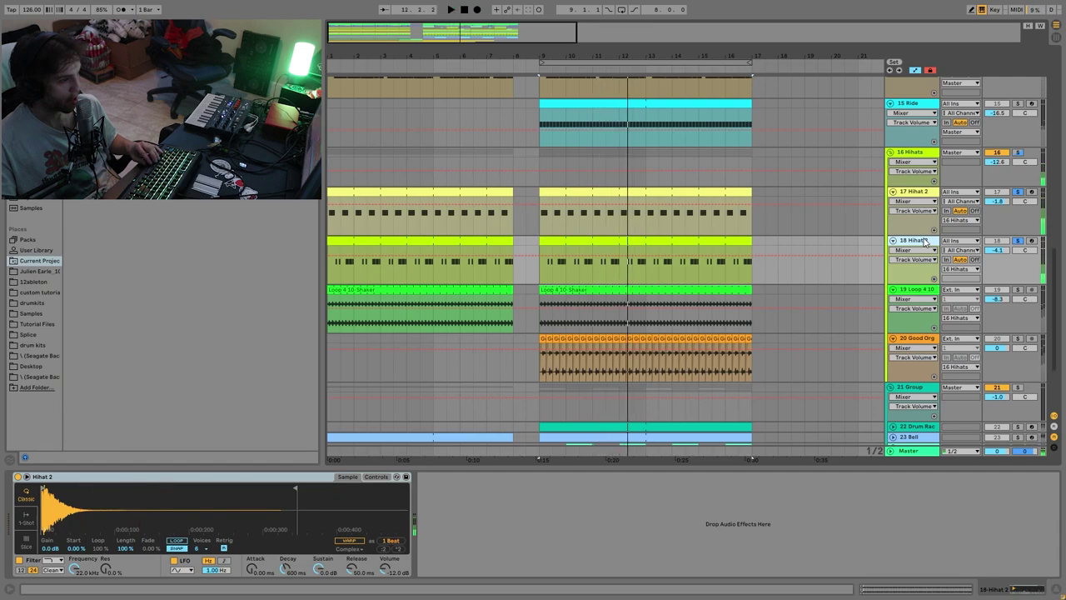
# Add 13 fat techno to the soloed Hihat 2 tracks 17 and 18 and play them together.
pyautogui.scroll(5, 1037, 170)
pyautogui.press('space')
pyautogui.click(1018, 161)
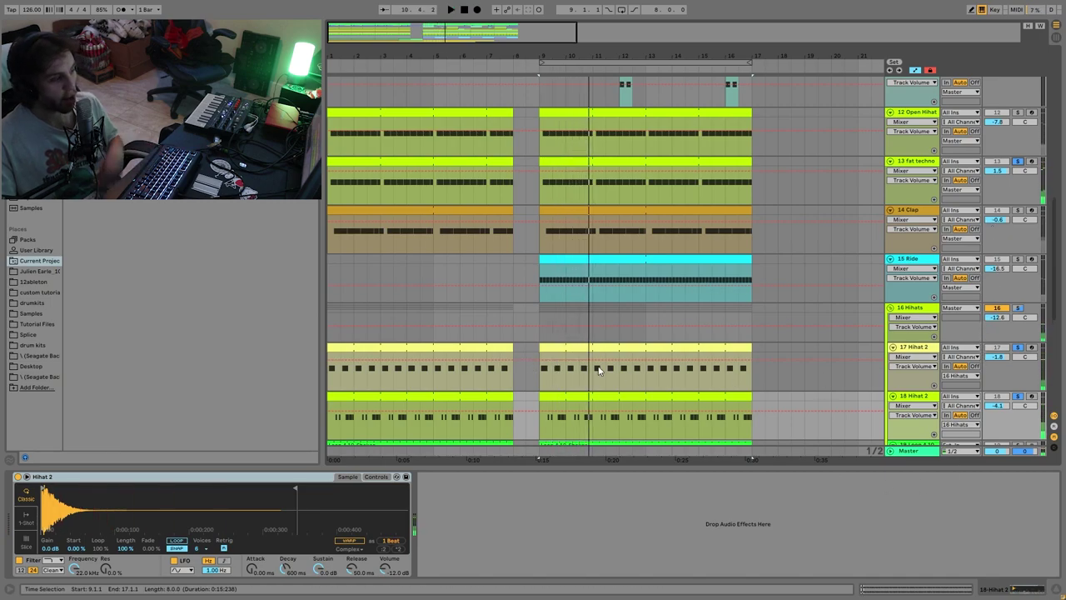
# Clear the individual solos on tracks 13, 17 and 18 and play the whole 16 Hihats group soloed from 9.1.1.
pyautogui.scroll(-3, 1033, 291)
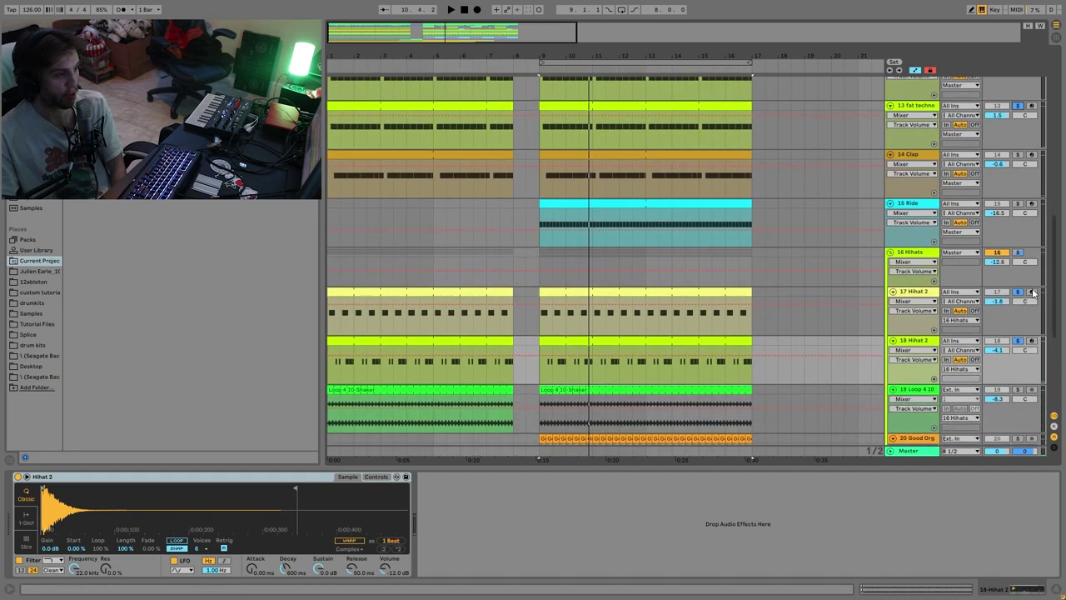
pyautogui.press('space')
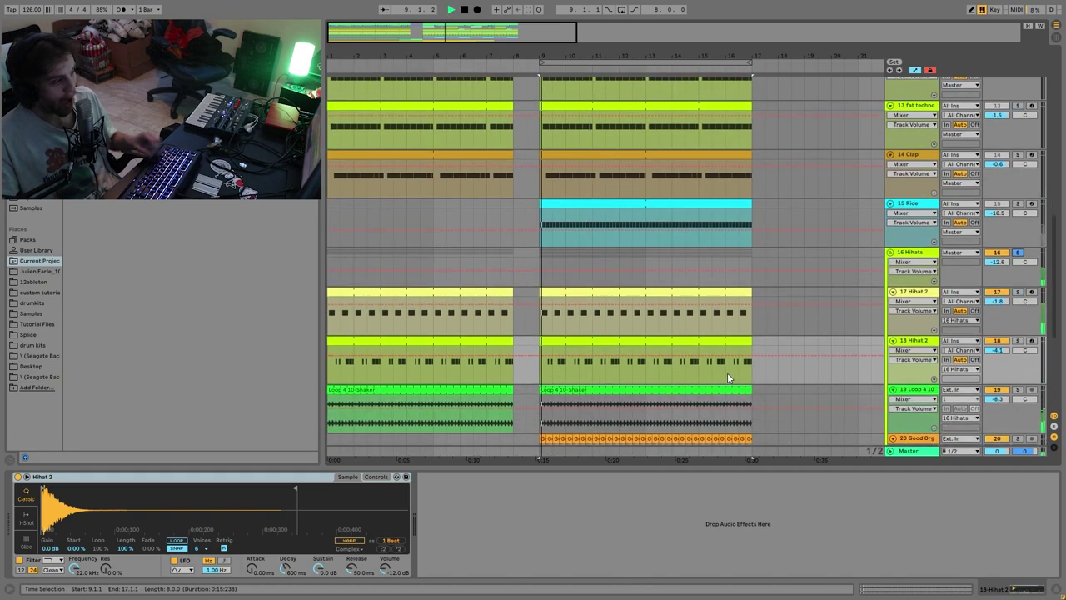
pyautogui.scroll(2, 923, 312)
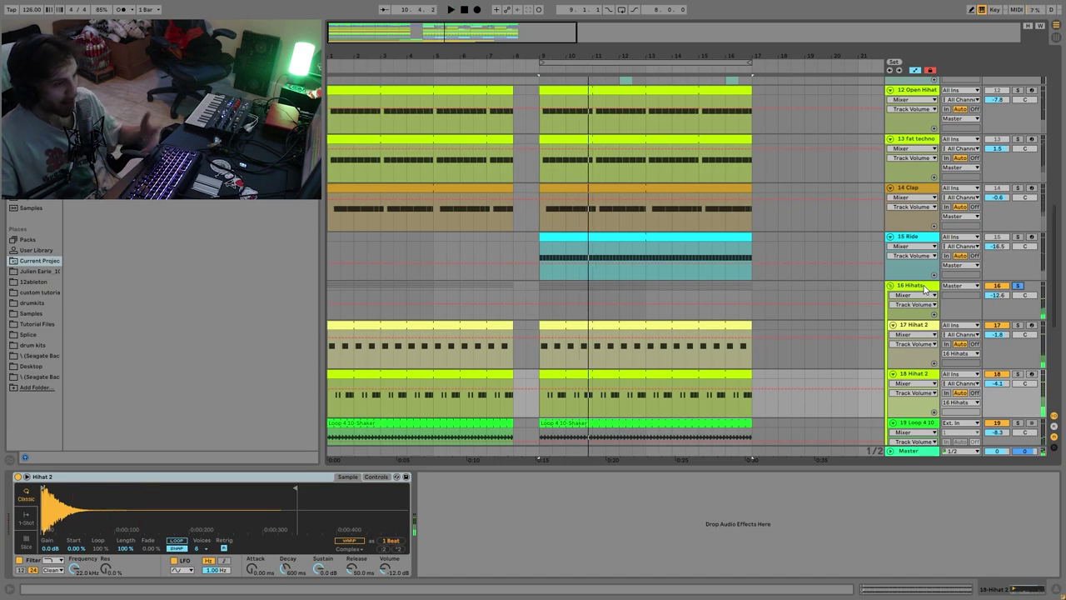
# Show the effects on the 16 Hihats group and play the 21 Group percussion soloed from 9.1.1.
pyautogui.click(922, 288)
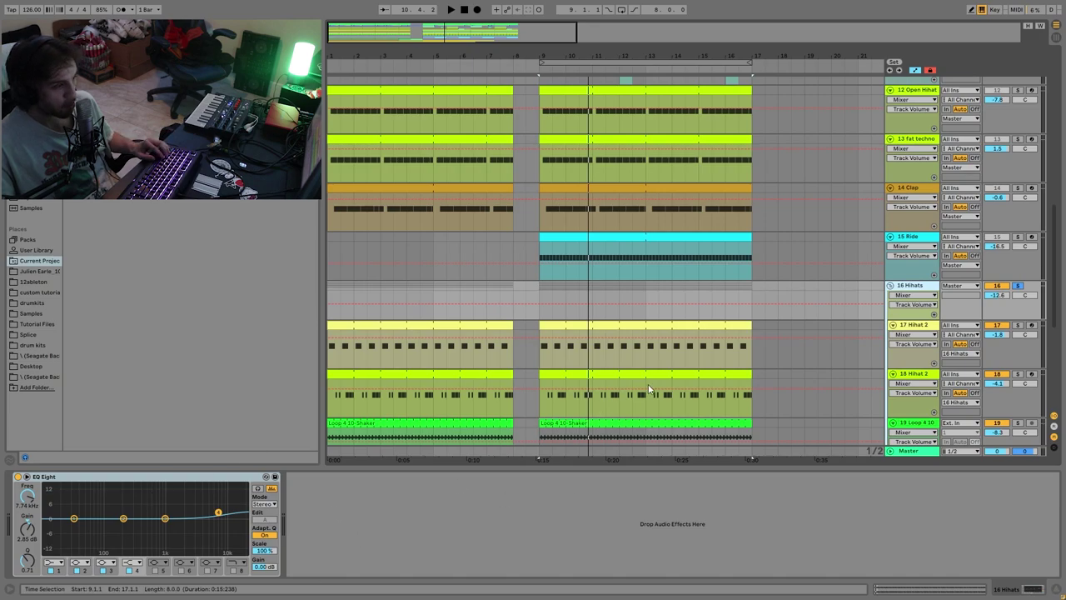
pyautogui.scroll(-10, 777, 315)
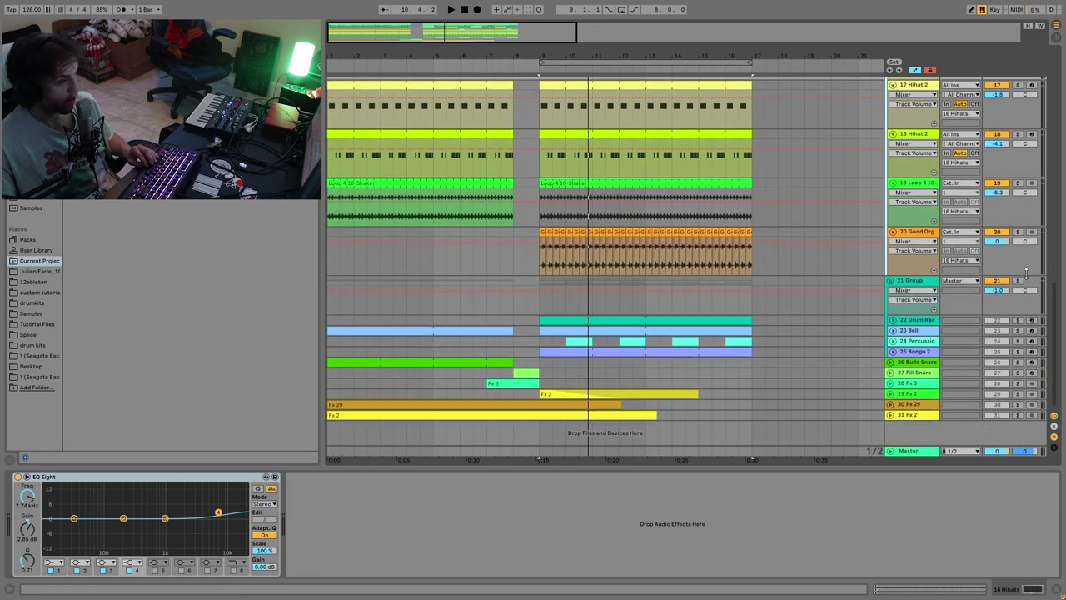
pyautogui.click(1019, 282)
pyautogui.press('space')
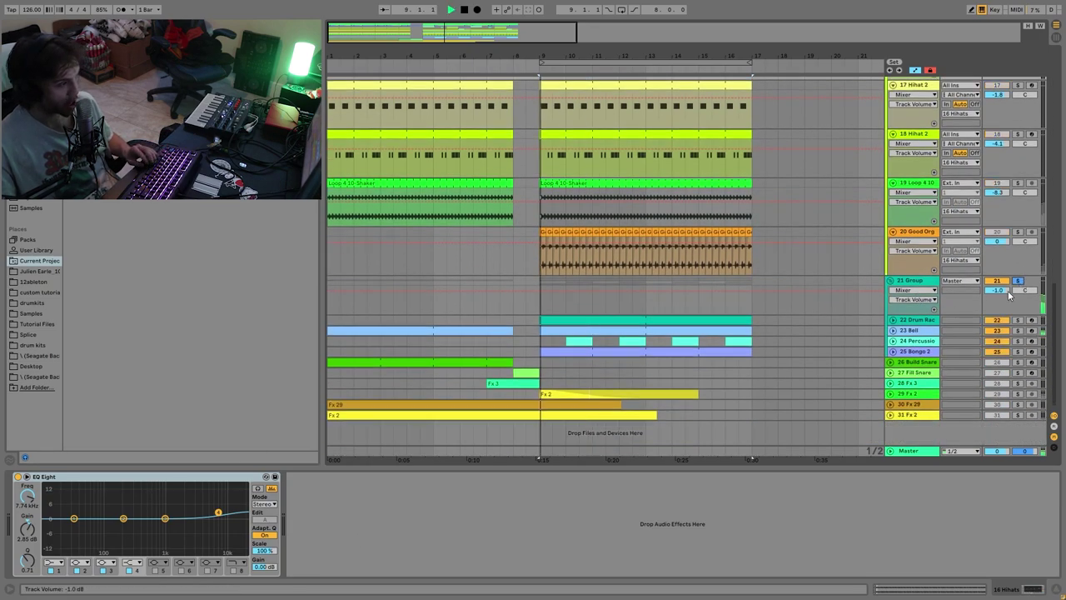
# Unfold tracks 22 Drum Rack, 23 Bell, 24 Percussion and 25 Bongo 2 inside the 21 Group.
pyautogui.click(892, 352)
pyautogui.click(892, 341)
pyautogui.click(892, 330)
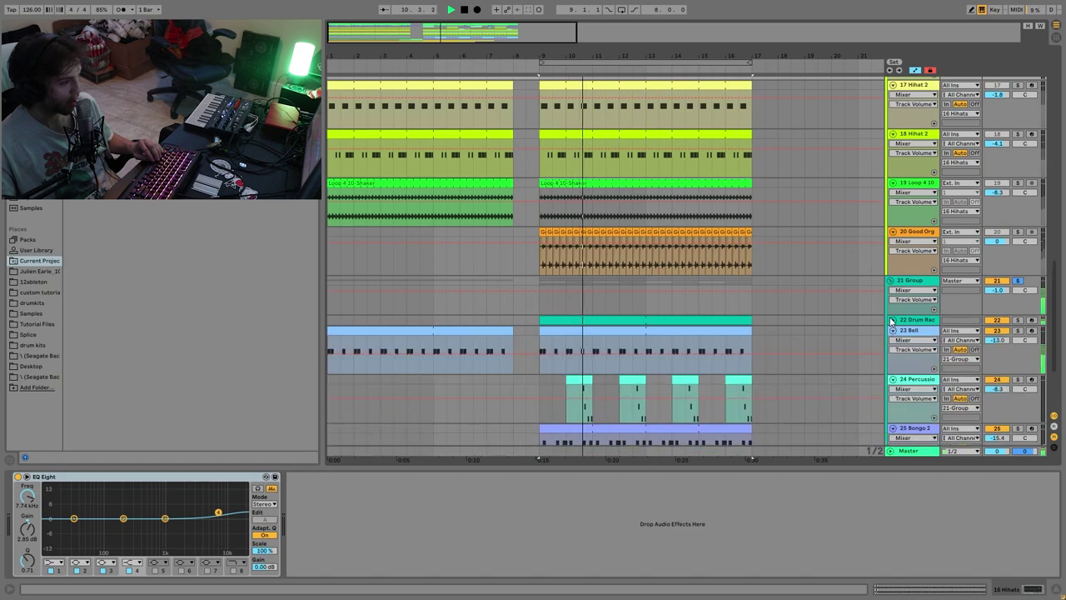
pyautogui.click(892, 319)
pyautogui.scroll(-3, 944, 333)
pyautogui.scroll(-2, 943, 333)
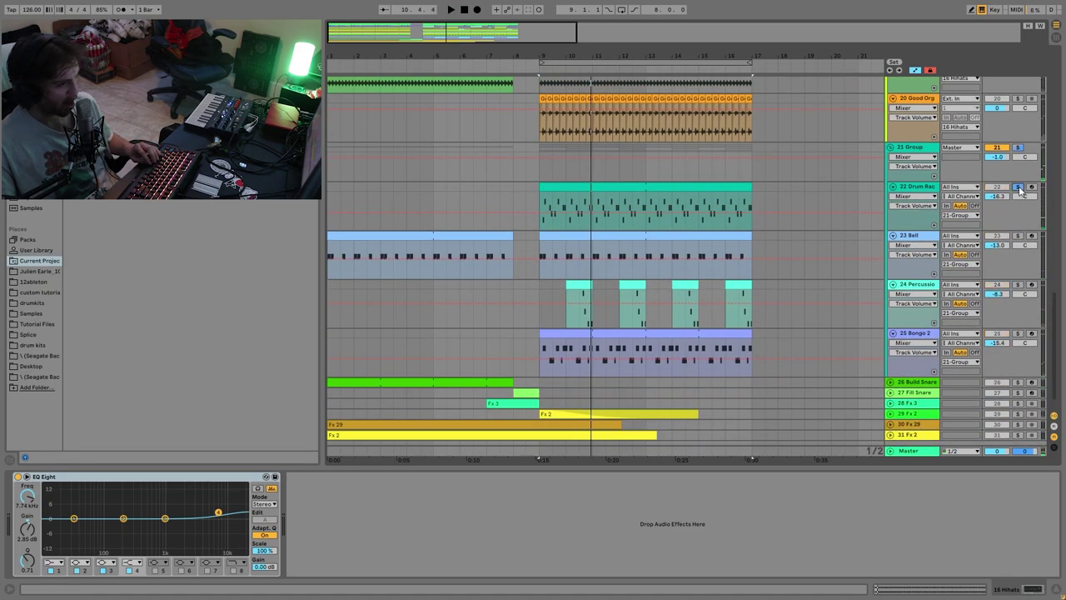
# Audition the 22 Drum Rack track in solo with its devices shown, and the 23 Bell and 24 Percussion tracks soloed.
pyautogui.press('space')
pyautogui.click(916, 187)
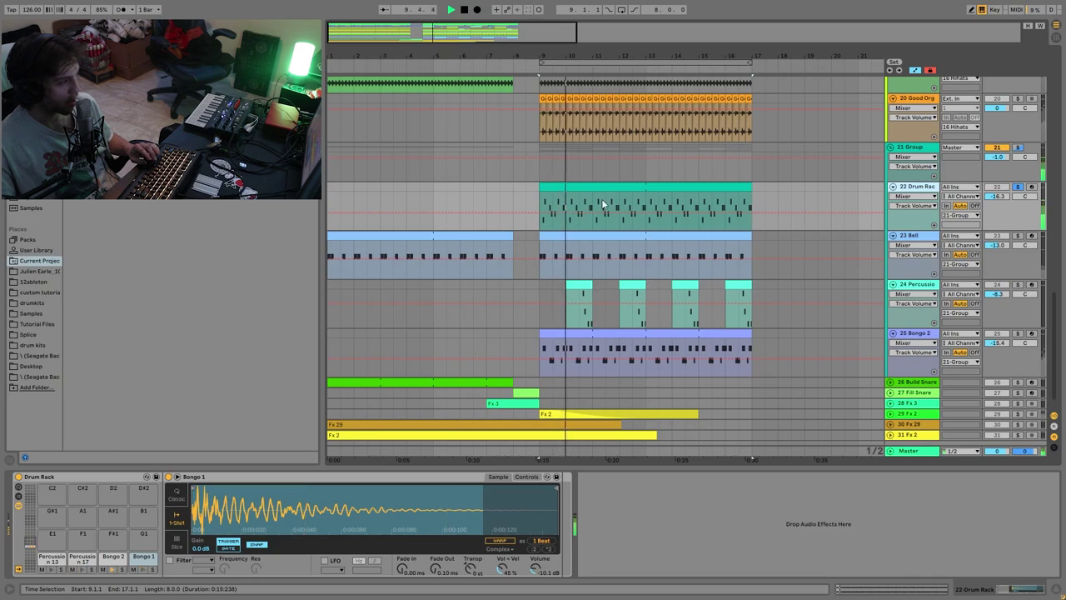
pyautogui.click(1017, 235)
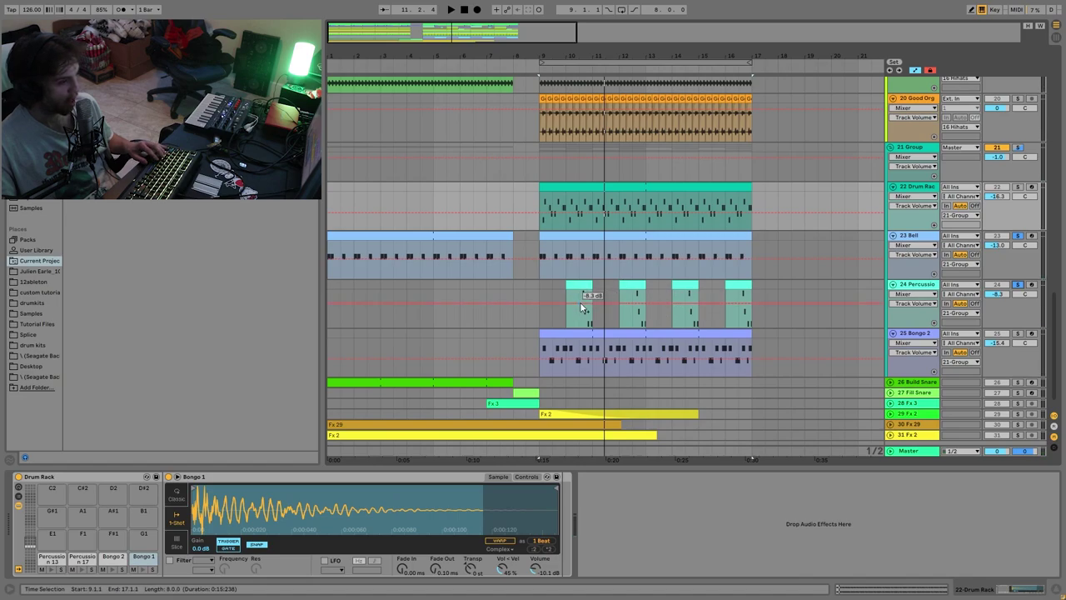
pyautogui.press('space')
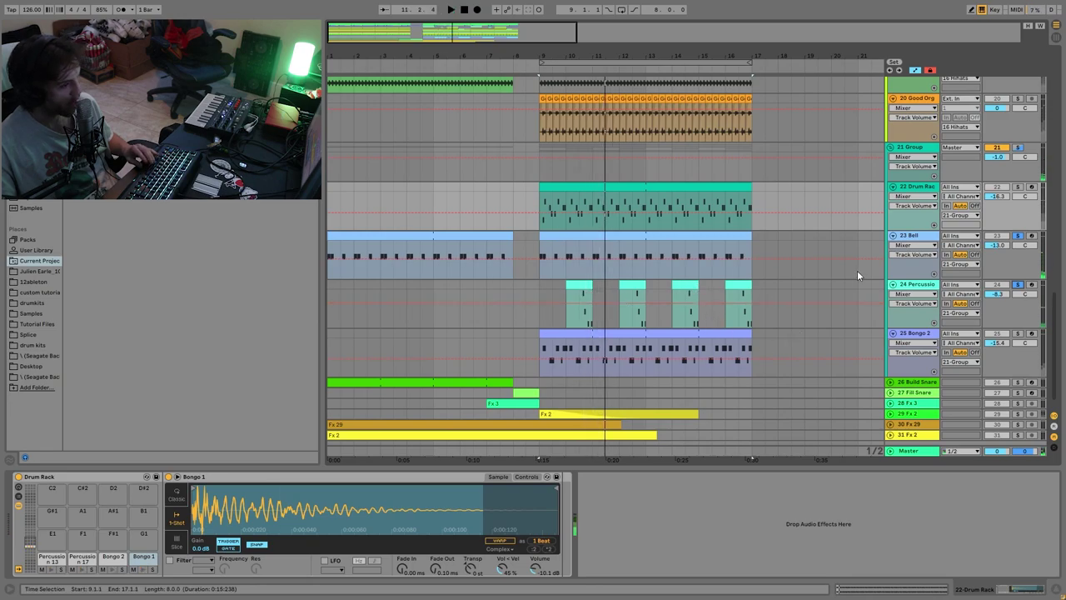
# Show the 25 Bongo 2 track's sampler and audition that track in solo from 9.1.1.
pyautogui.click(908, 285)
pyautogui.click(922, 334)
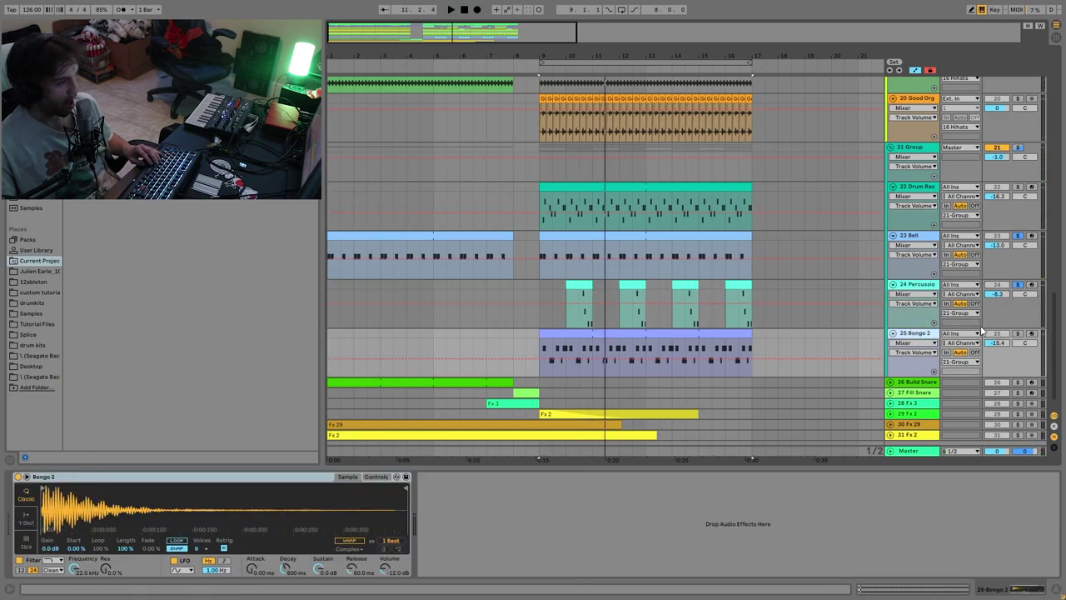
pyautogui.click(1017, 333)
pyautogui.press('space')
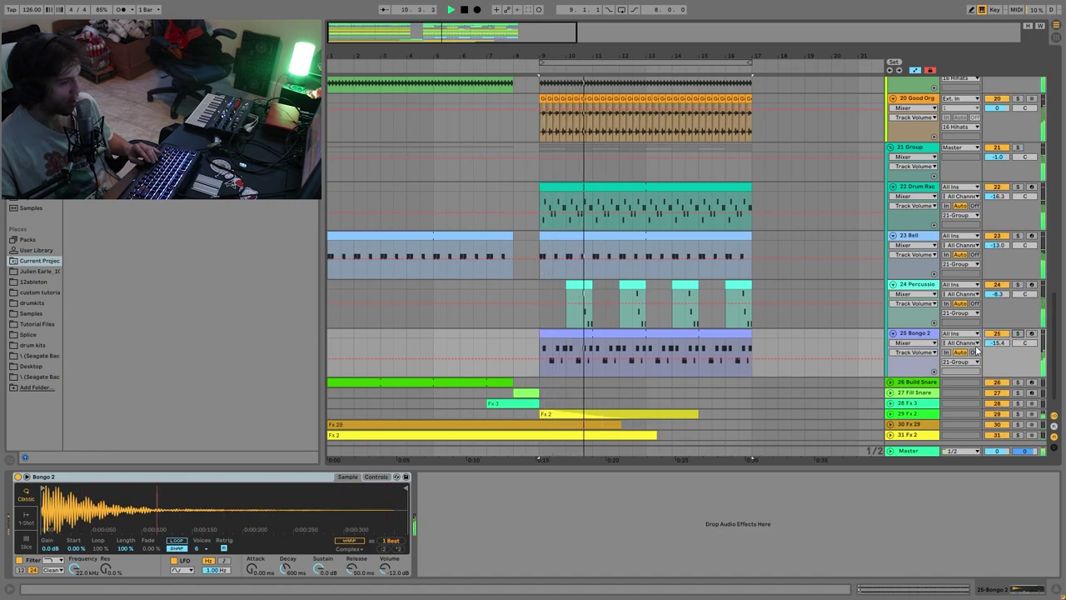
# Play the whole 21 Group soloed, check the group for effects and clear its solo.
pyautogui.scroll(2, 916, 350)
pyautogui.scroll(2, 916, 350)
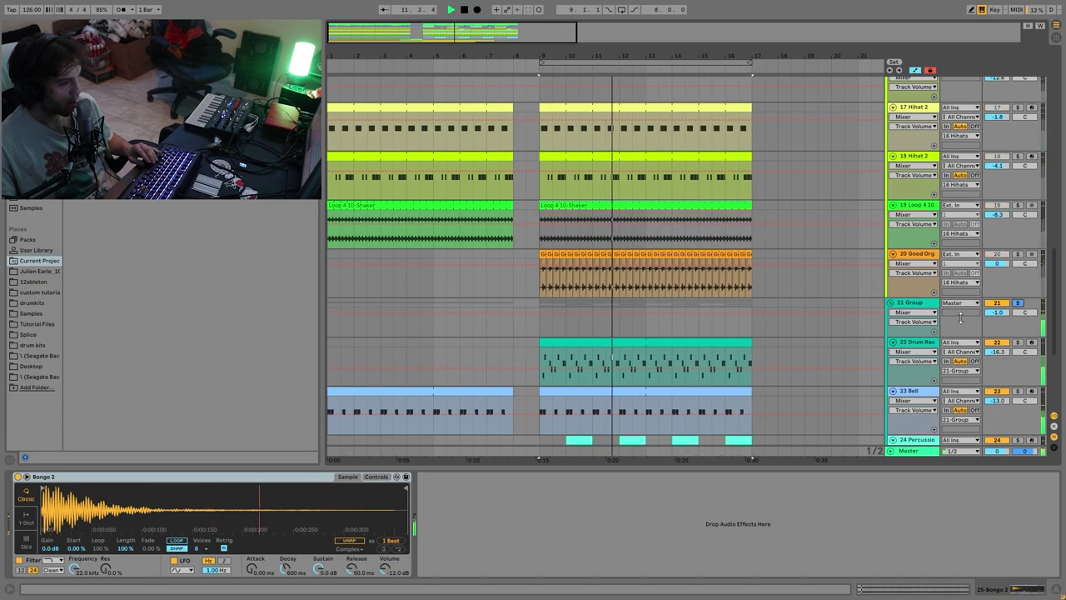
pyautogui.click(920, 307)
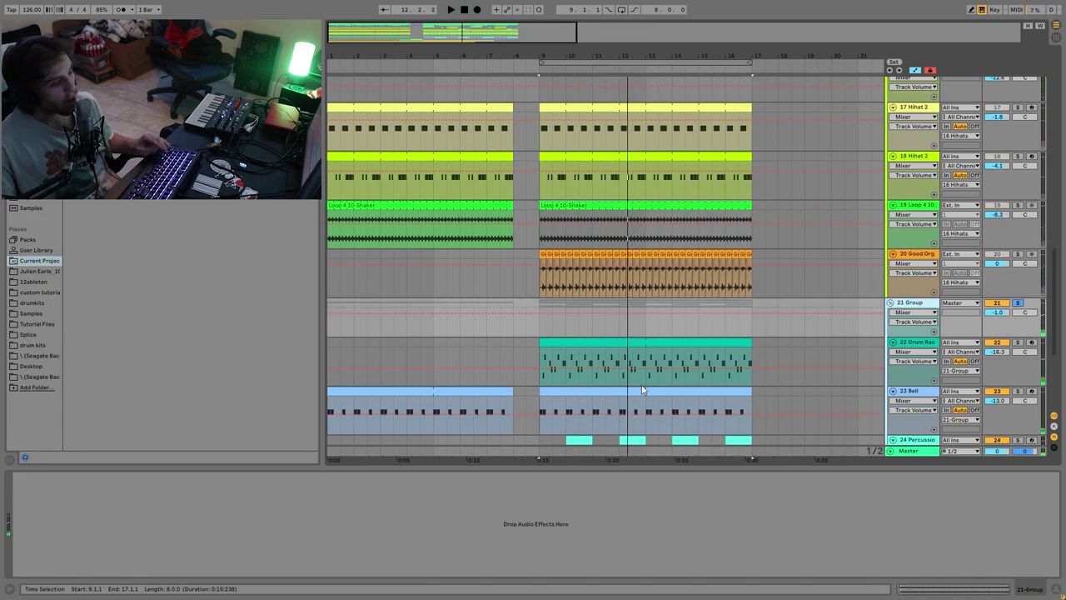
pyautogui.scroll(-4, 820, 345)
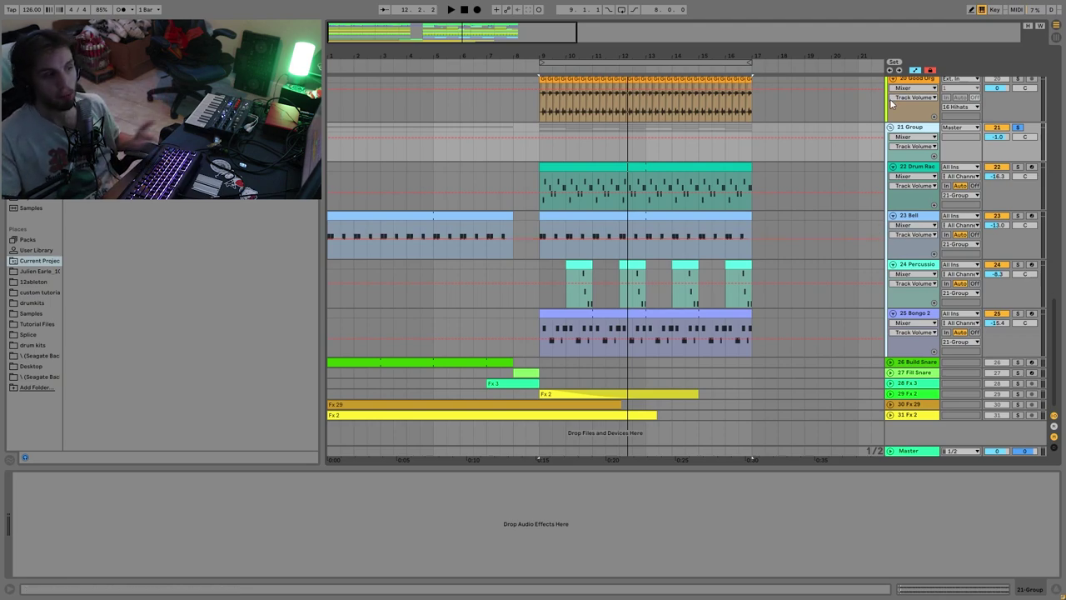
pyautogui.click(1003, 138)
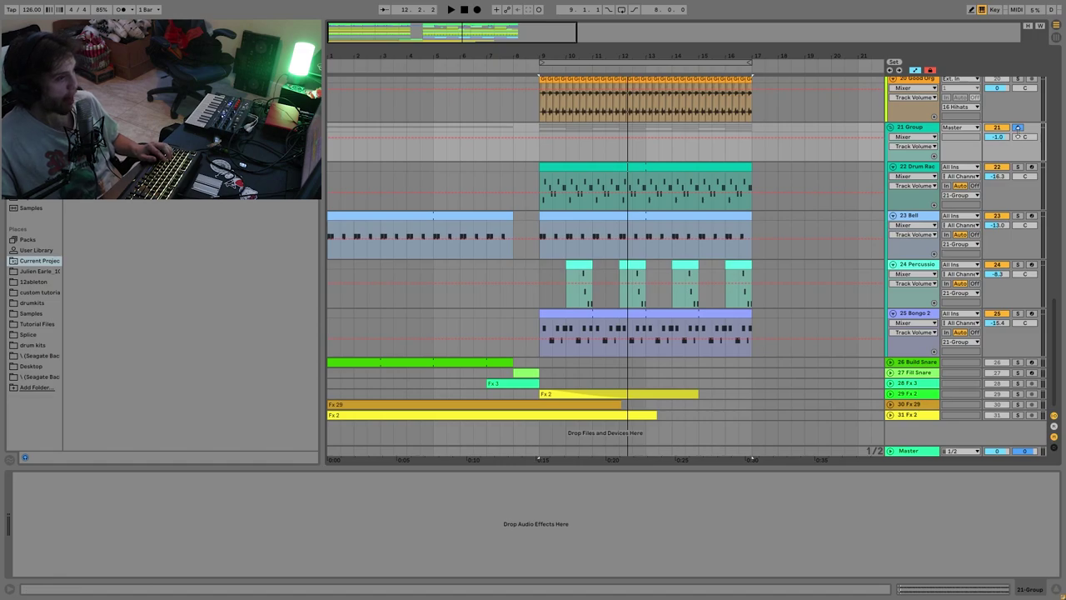
# Solo tracks 26 Build Snare through 31 Fx 2 together and play them from 1.1.1.
pyautogui.scroll(10, 912, 136)
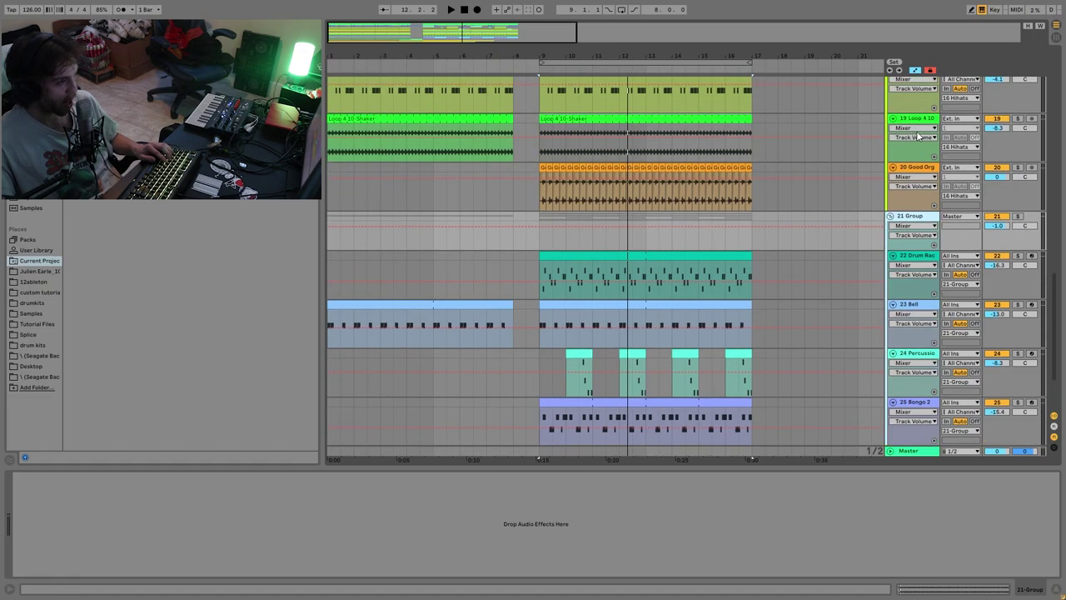
pyautogui.scroll(8, 916, 140)
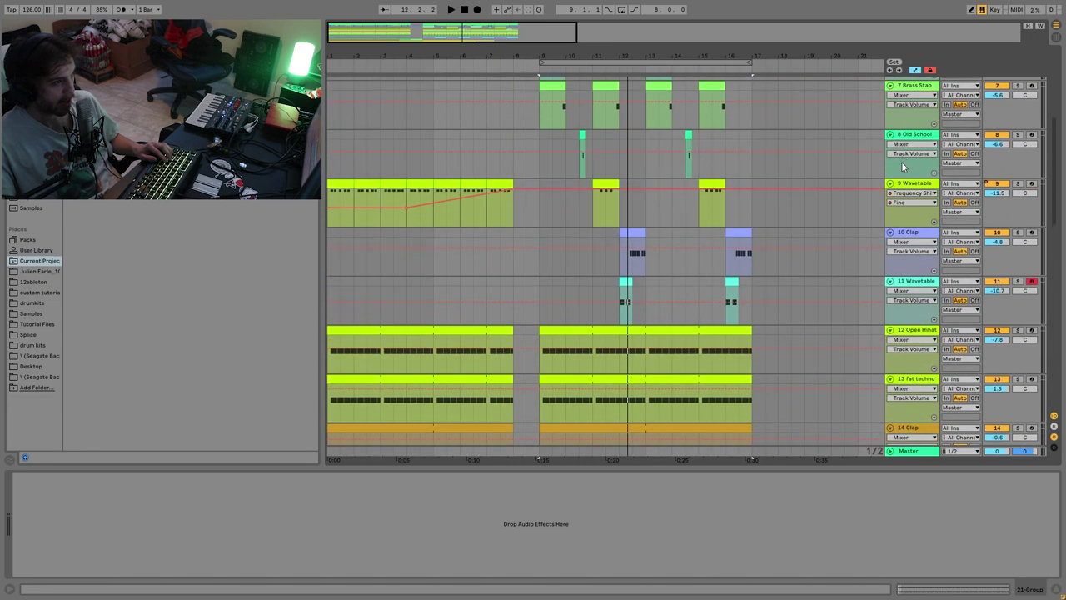
pyautogui.scroll(-10, 921, 243)
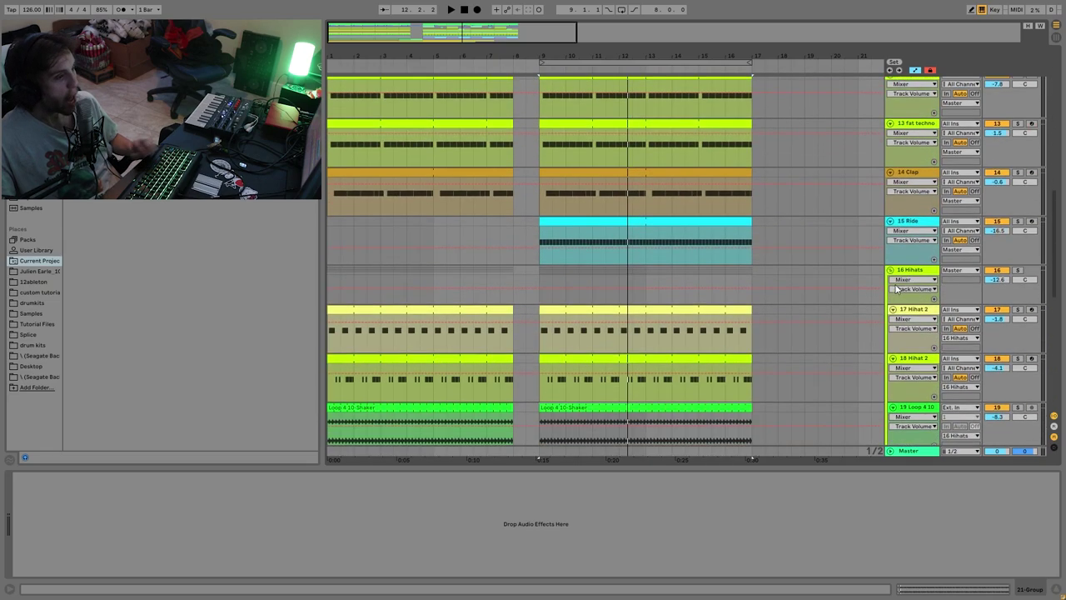
pyautogui.scroll(-3, 901, 306)
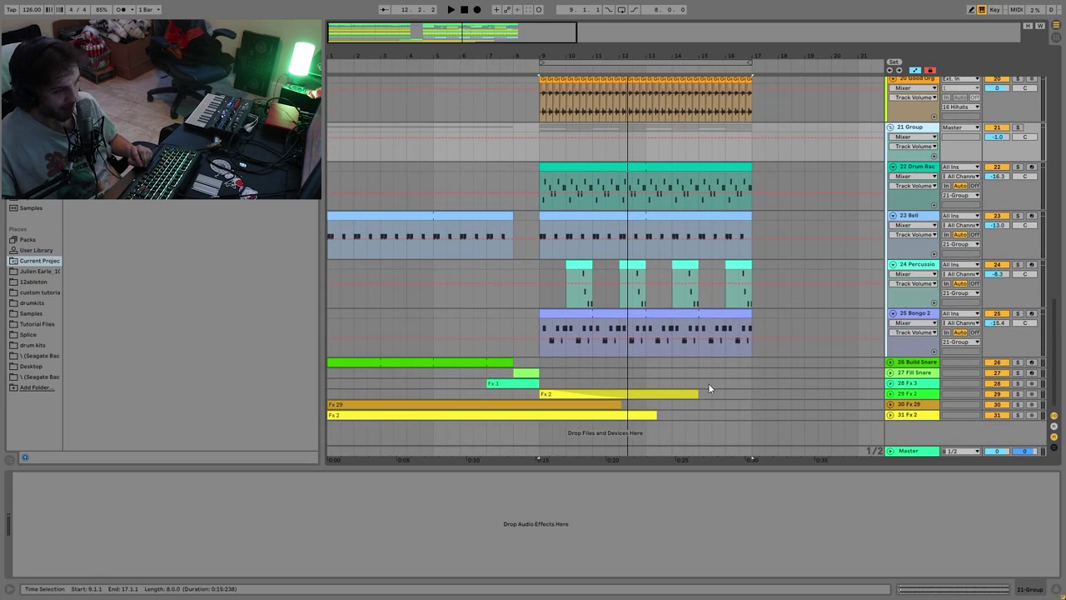
pyautogui.click(634, 366)
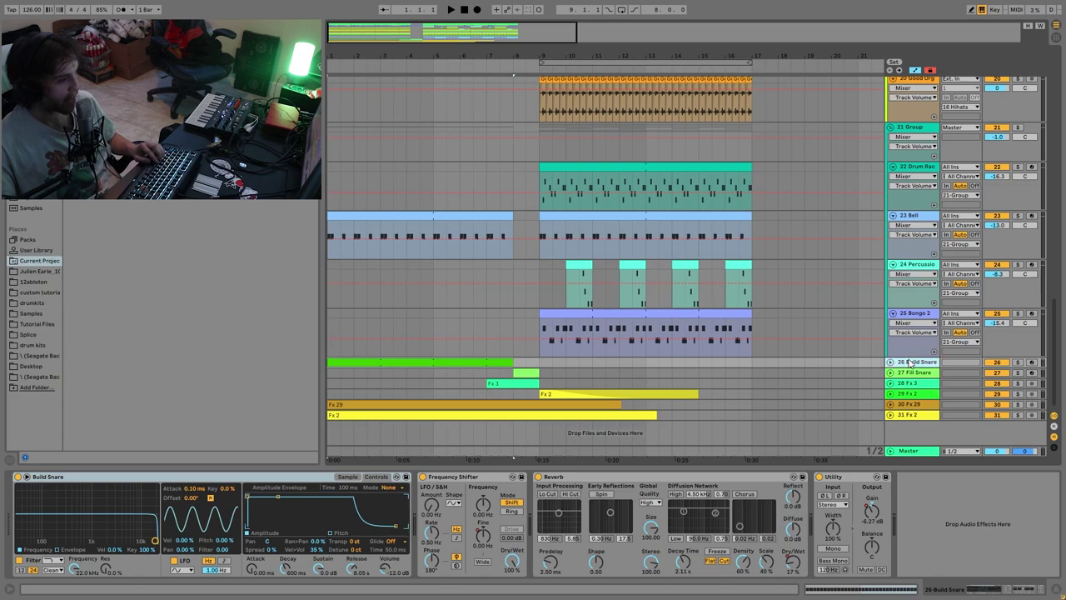
pyautogui.keyDown('shift'); pyautogui.click(909, 414); pyautogui.keyUp('shift')
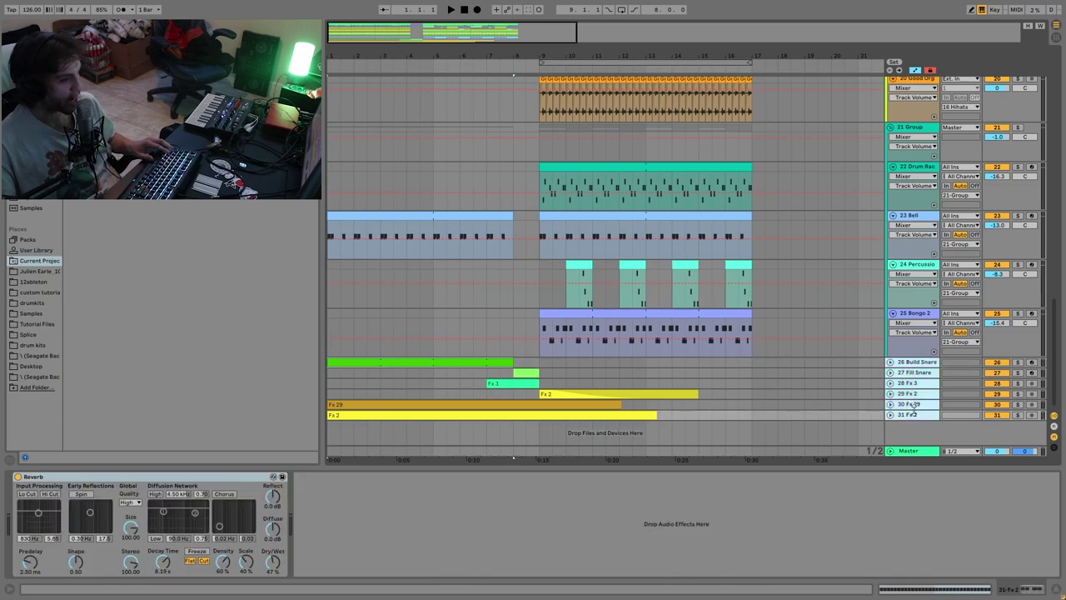
pyautogui.click(1019, 415)
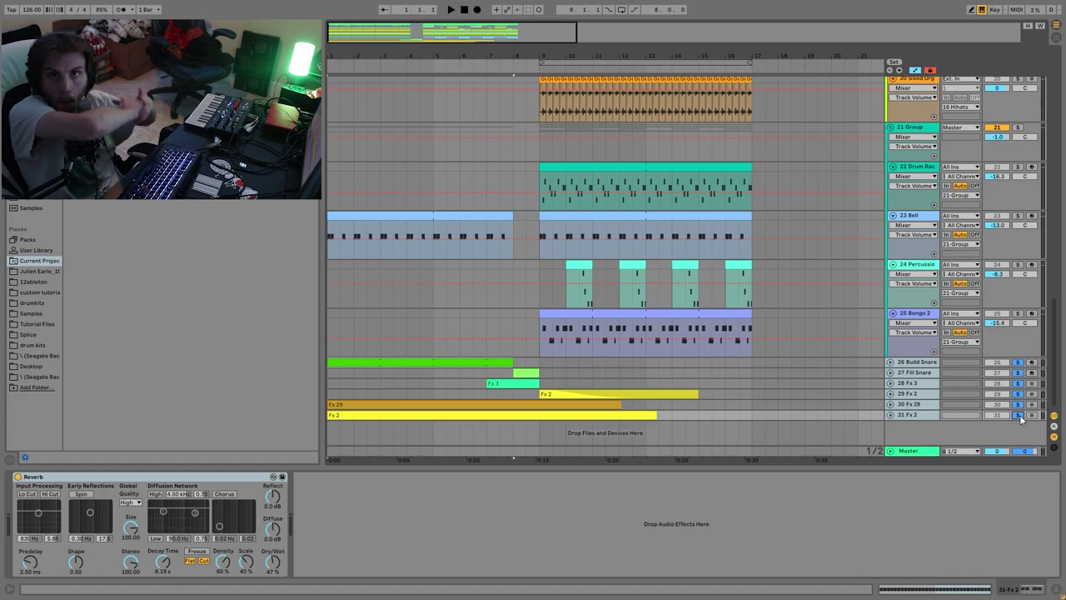
pyautogui.press('space')
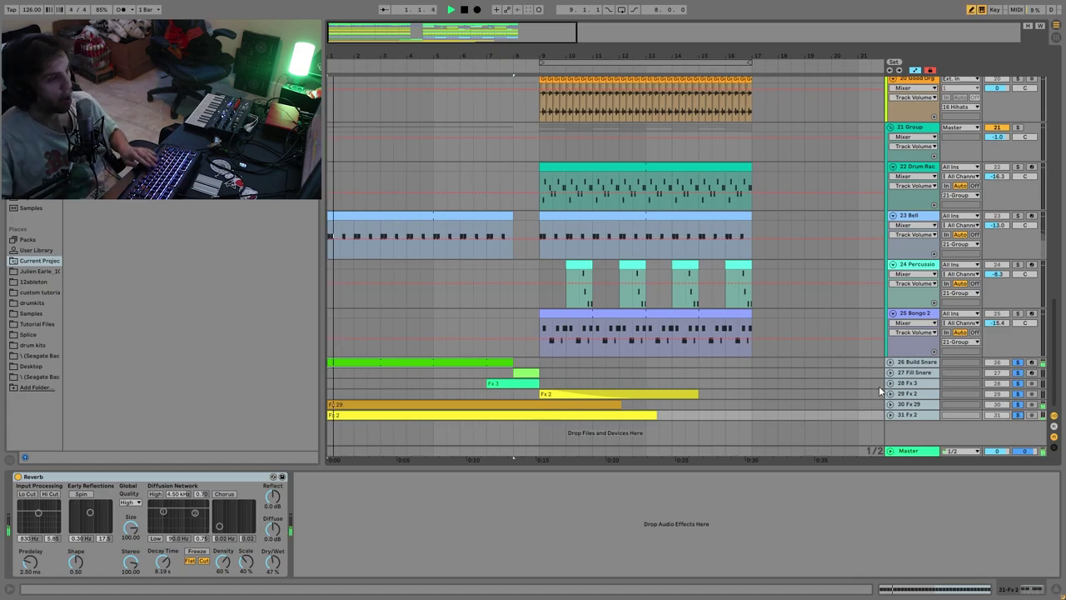
# Unfold tracks 26 Build Snare through 31 Fx 2 during playback and stop once the drop has started.
pyautogui.click(890, 365)
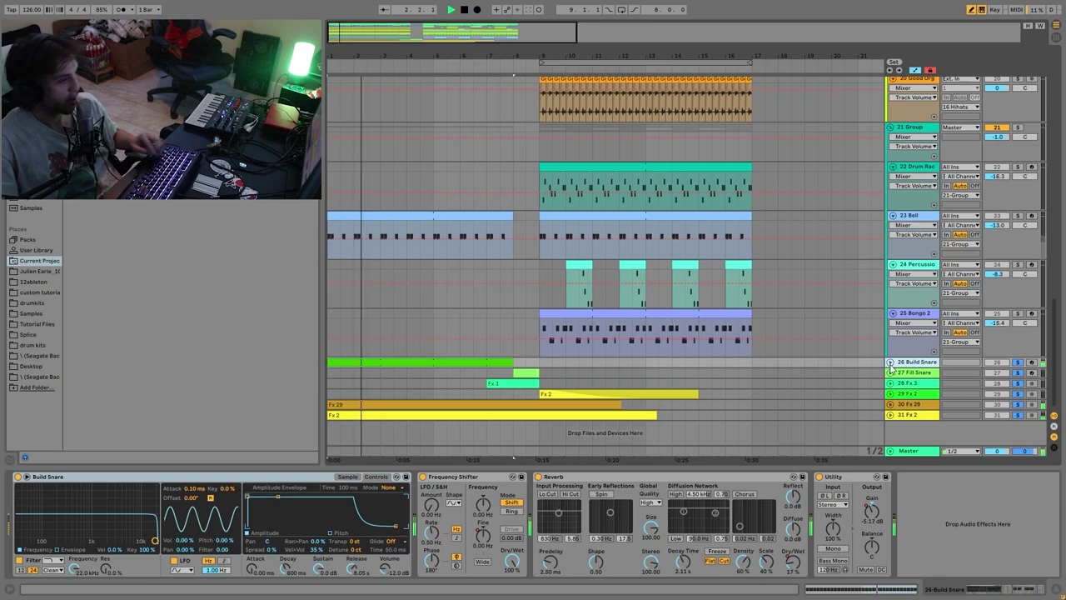
pyautogui.click(889, 363)
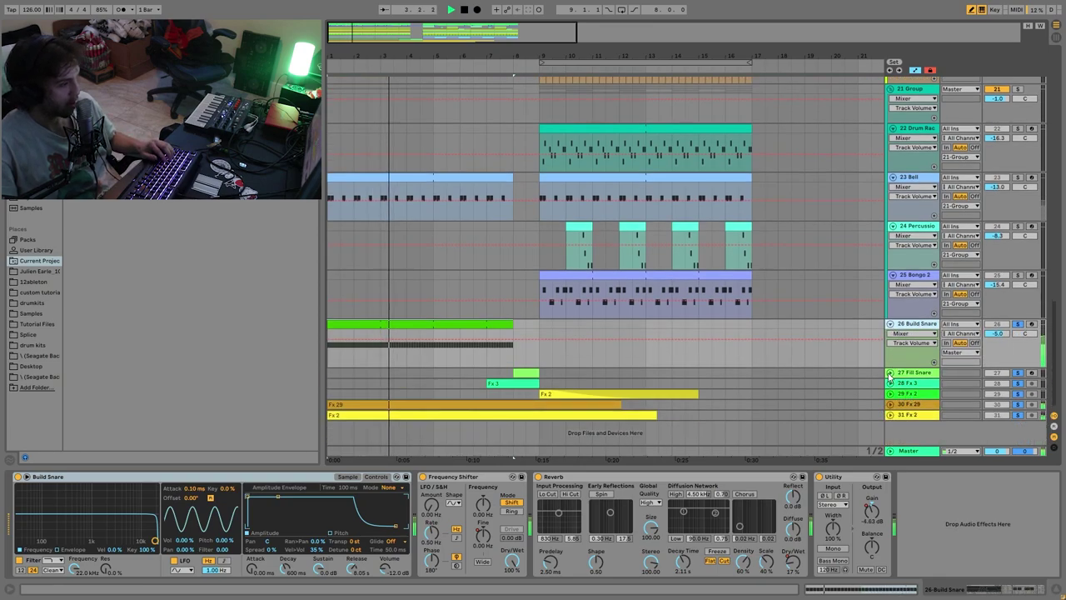
pyautogui.click(889, 373)
pyautogui.click(891, 385)
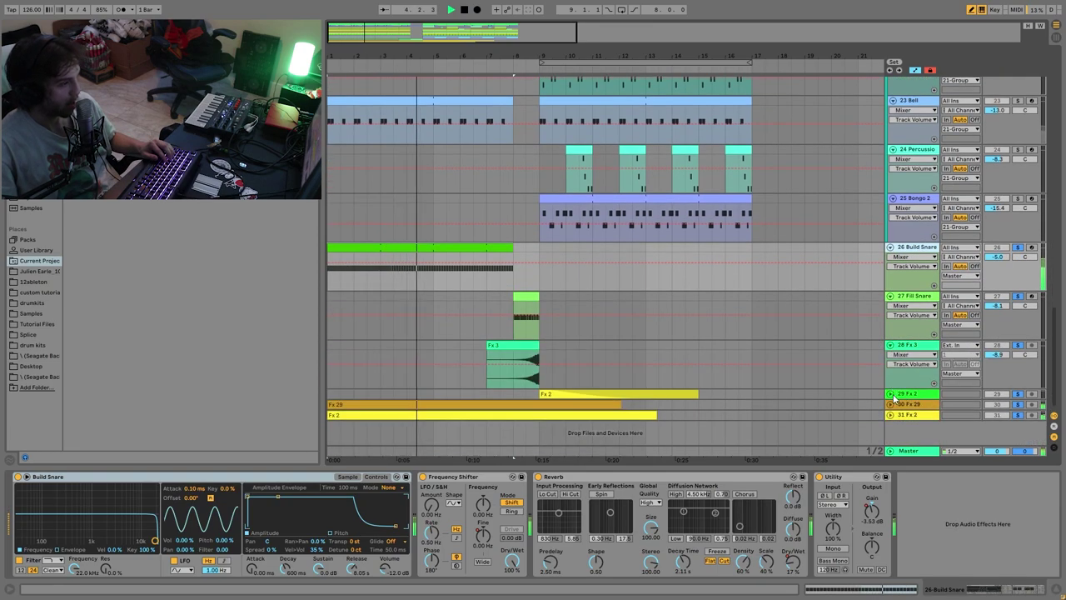
pyautogui.click(890, 394)
pyautogui.click(890, 405)
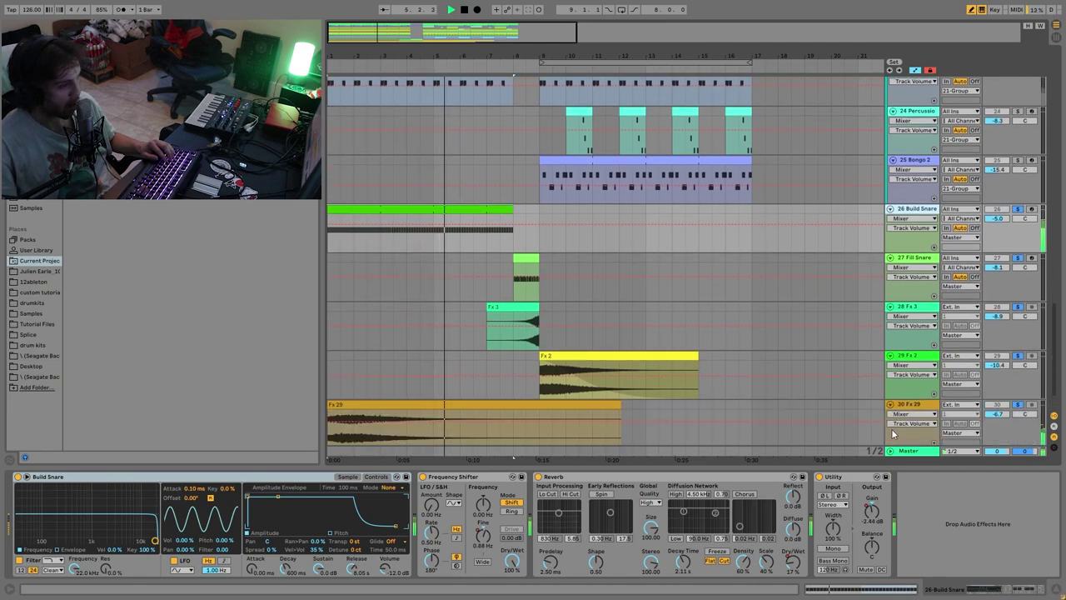
pyautogui.click(891, 415)
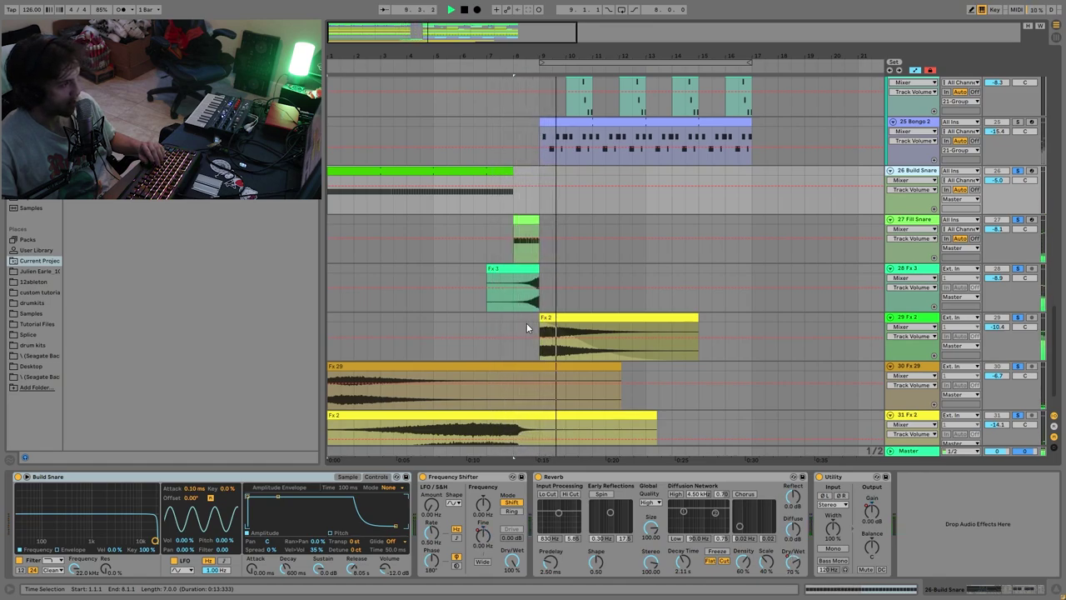
pyautogui.press('space')
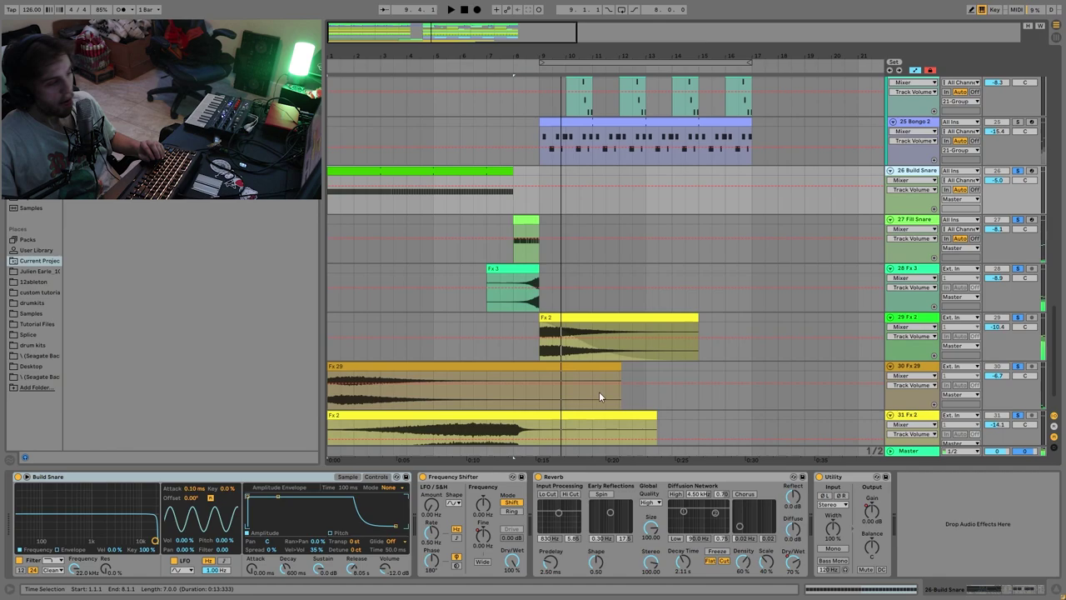
# Clear the solos on the build and effects tracks and play only 26 Build Snare from 1.1.1.
pyautogui.click(1017, 221)
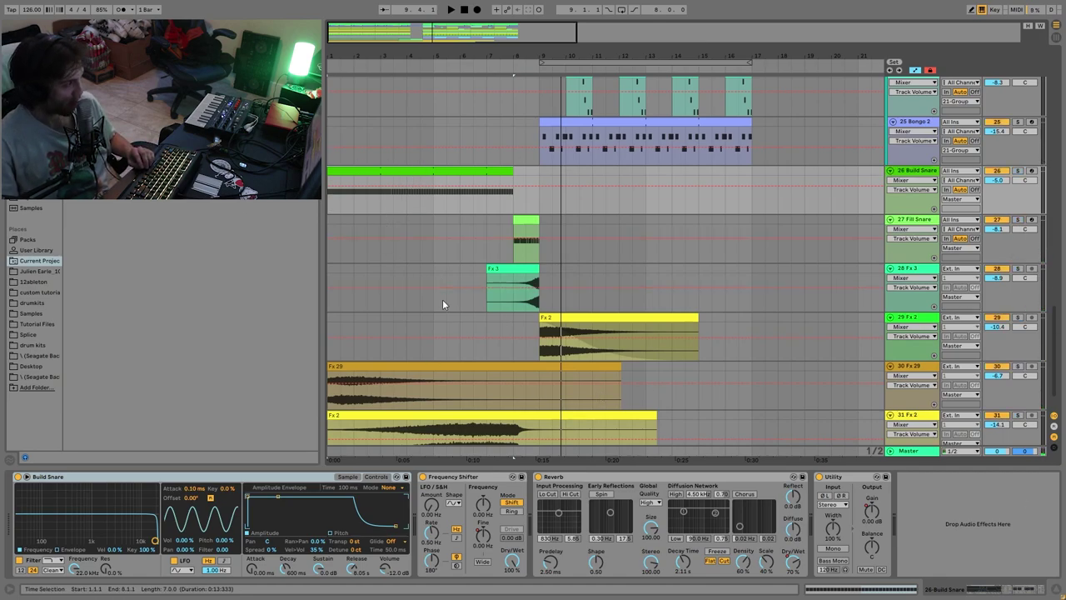
pyautogui.click(1017, 171)
pyautogui.press('space')
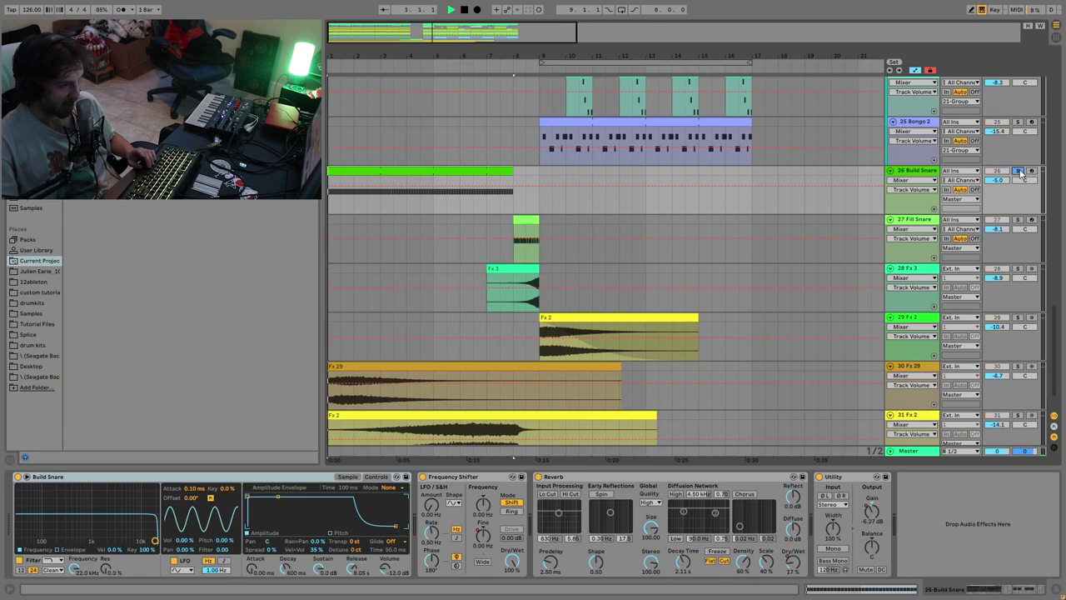
# Show the Build Snare's sample waveform and examine its Utility Gain and Reverb Dry/Wet automation.
pyautogui.click(348, 477)
pyautogui.click(874, 516)
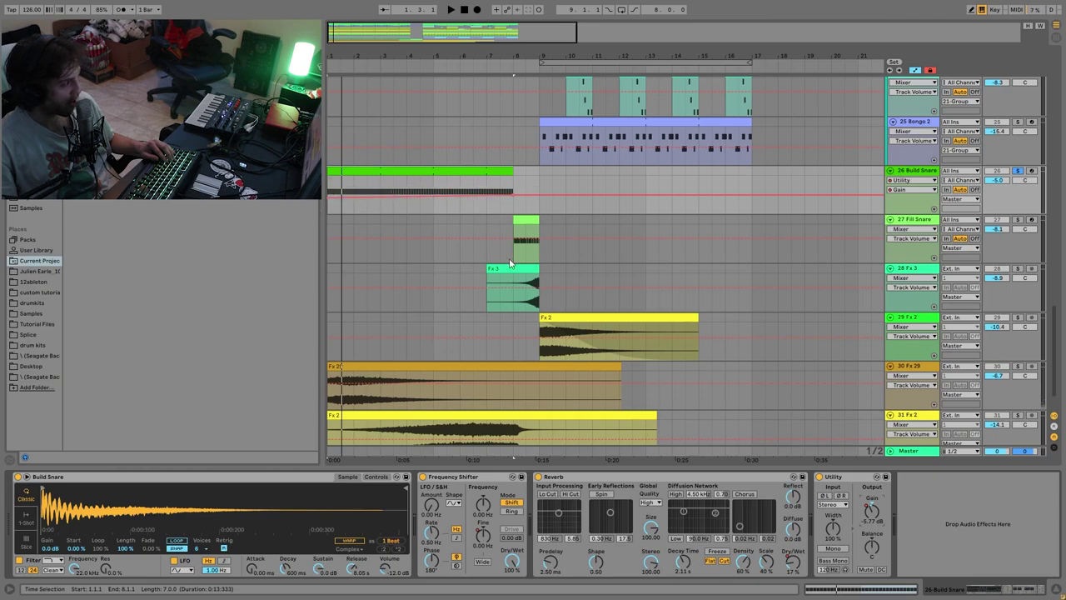
pyautogui.click(792, 562)
pyautogui.press('space')
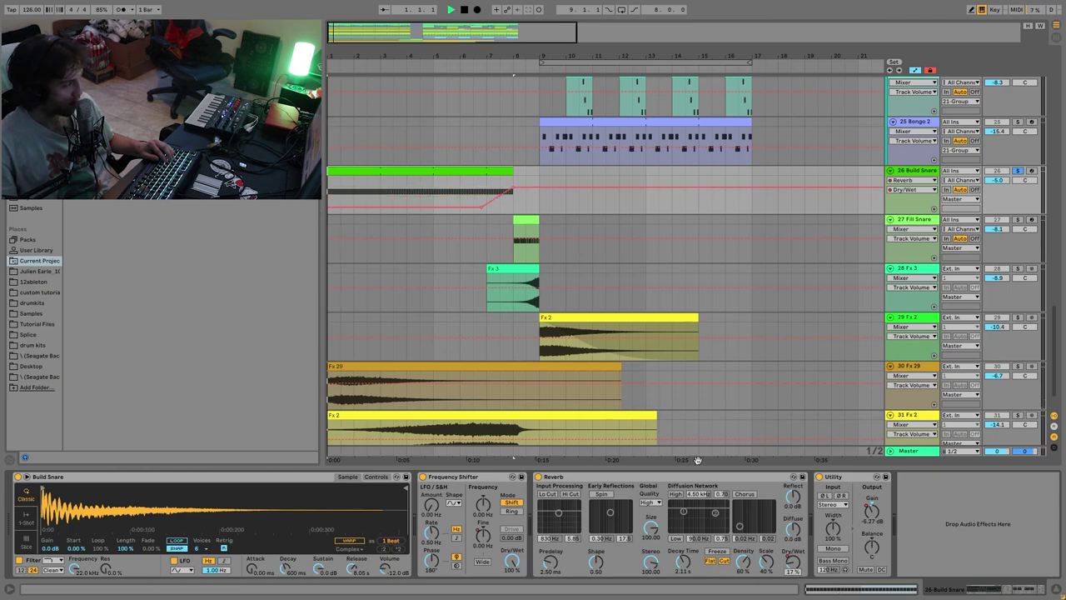
# Open the Build Snare clip's MIDI notes and play the end of the build from 6.3.1.
pyautogui.doubleClick(435, 170)
pyautogui.click(460, 192)
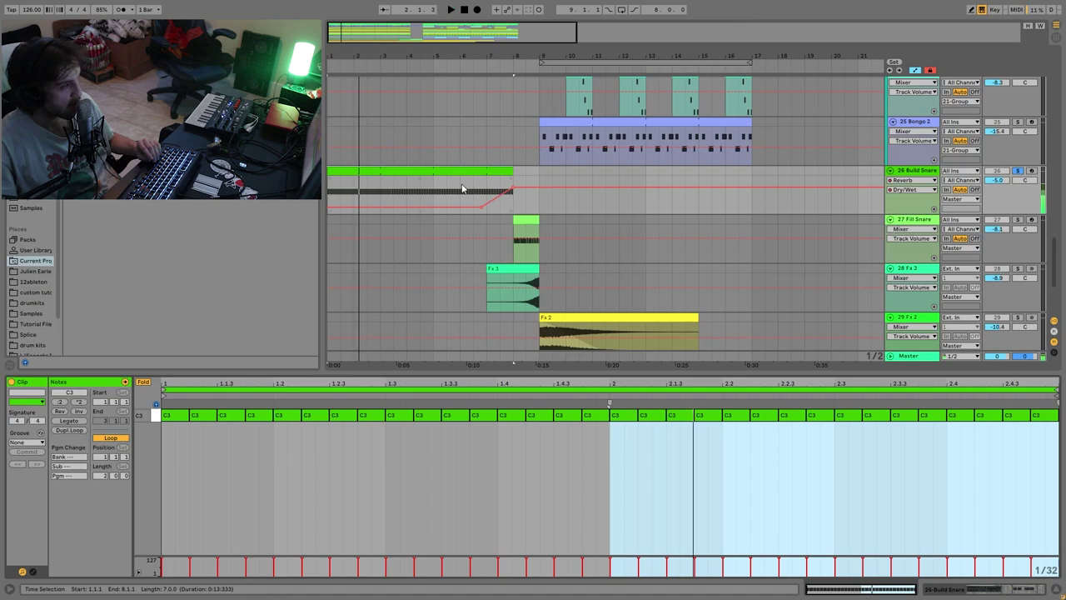
pyautogui.press('space')
pyautogui.click(476, 192)
pyautogui.press('space')
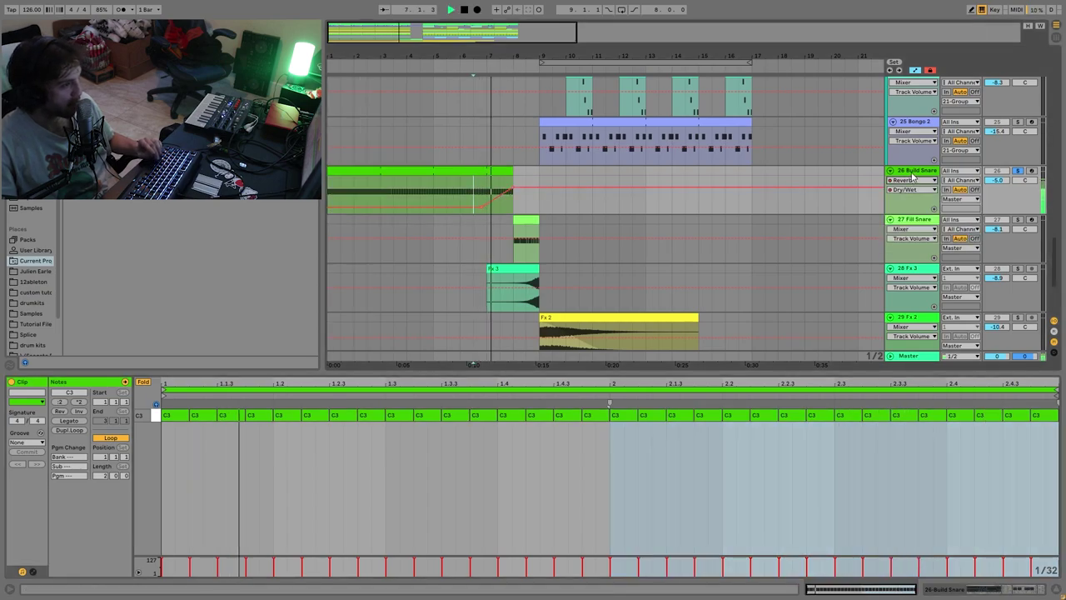
# Return to the Build Snare's devices and show the Frequency Shifter's Fine automation.
pyautogui.click(910, 173)
pyautogui.press('space')
pyautogui.click(488, 541)
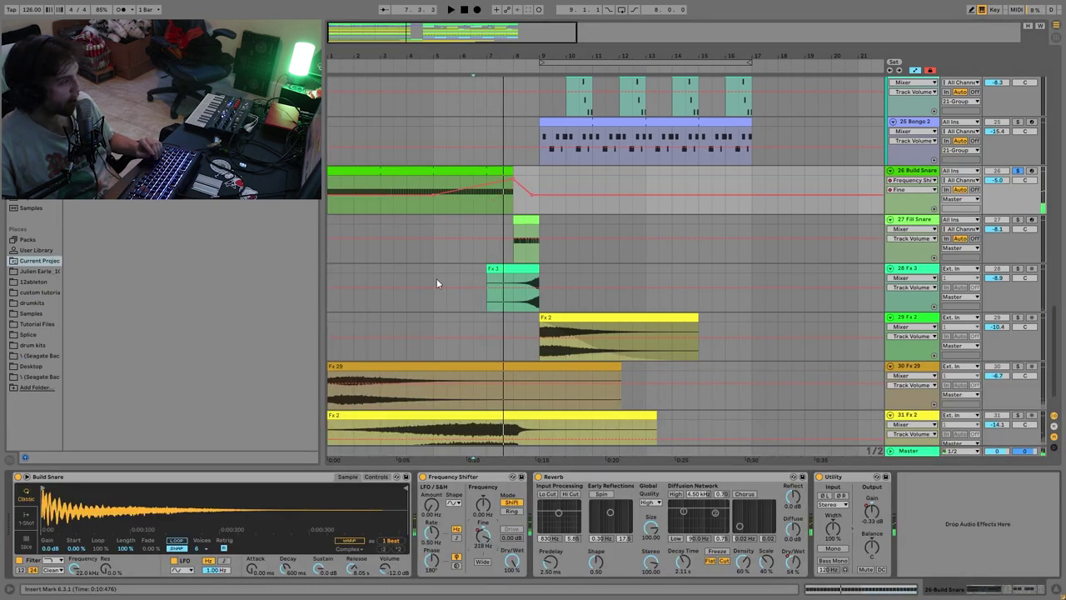
# Play the end of the Build Snare from 7.1.1, and solo 27 Fill Snare and play its clip from 8.1.1.
pyautogui.click(486, 207)
pyautogui.press('space')
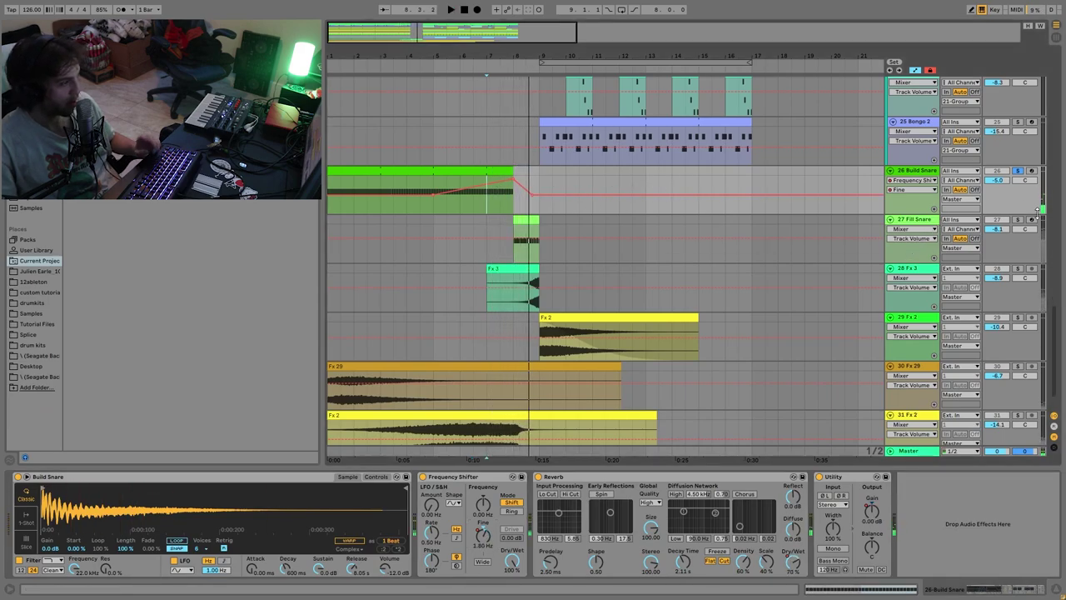
pyautogui.click(525, 221)
pyautogui.press('space')
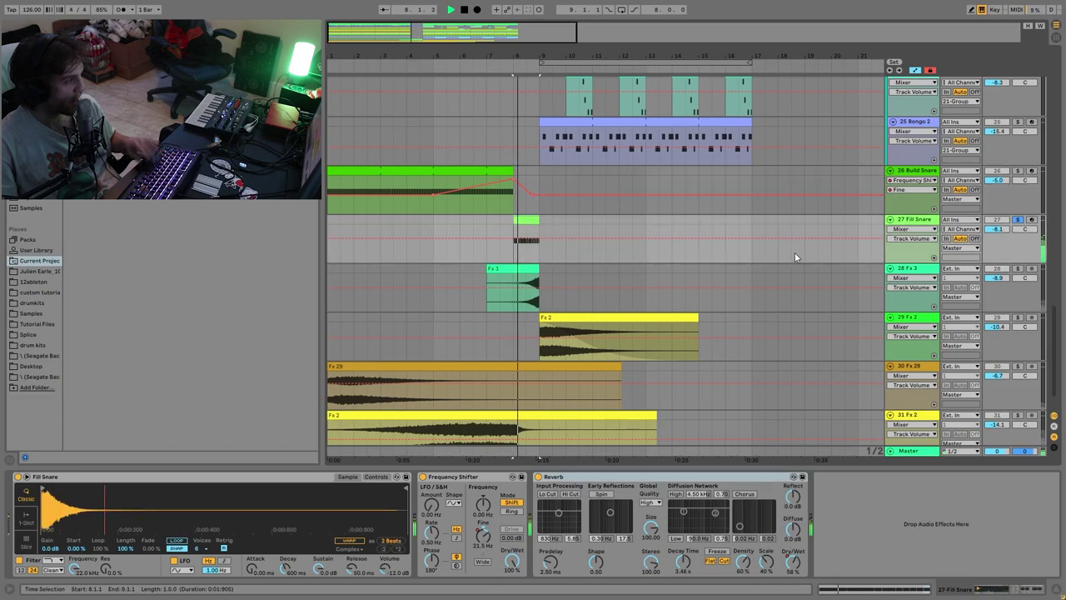
# Show the Fill Snare's Frequency Shifter Fine automation and its Reverb Dry/Wet automation.
pyautogui.moveTo(486, 516); pyautogui.dragTo(482, 543)
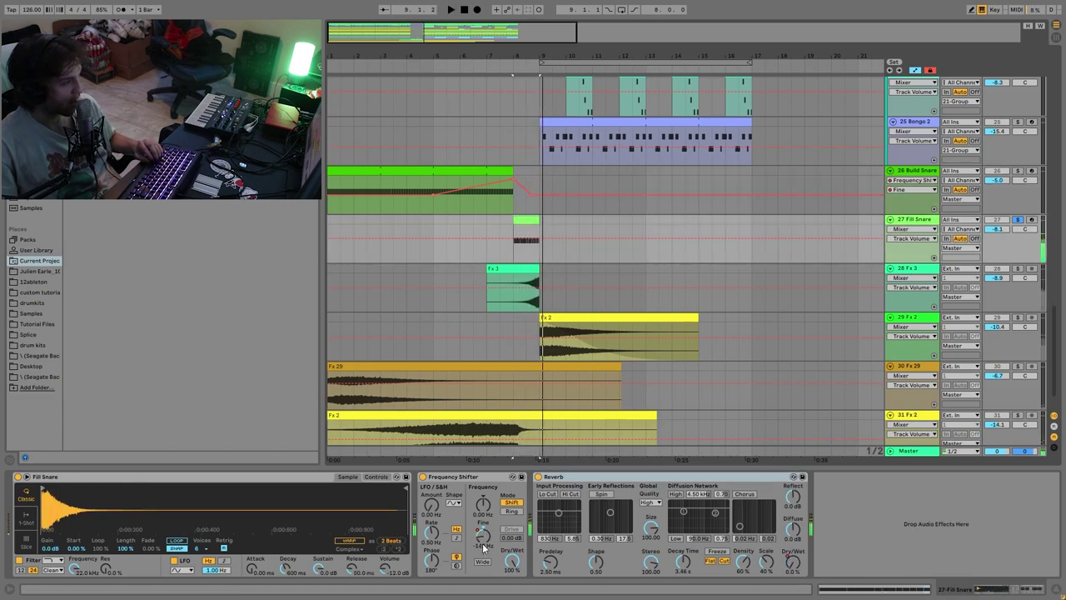
pyautogui.press('space')
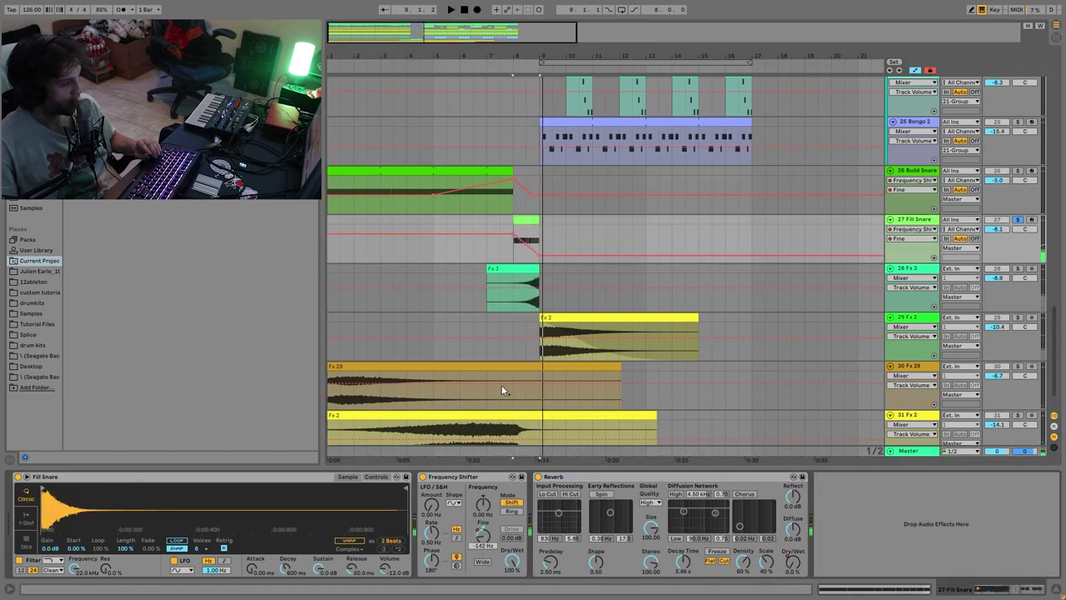
pyautogui.click(793, 563)
# Solo 28 Fx 3 and play its riser from 8.1.1.
pyautogui.click(1017, 269)
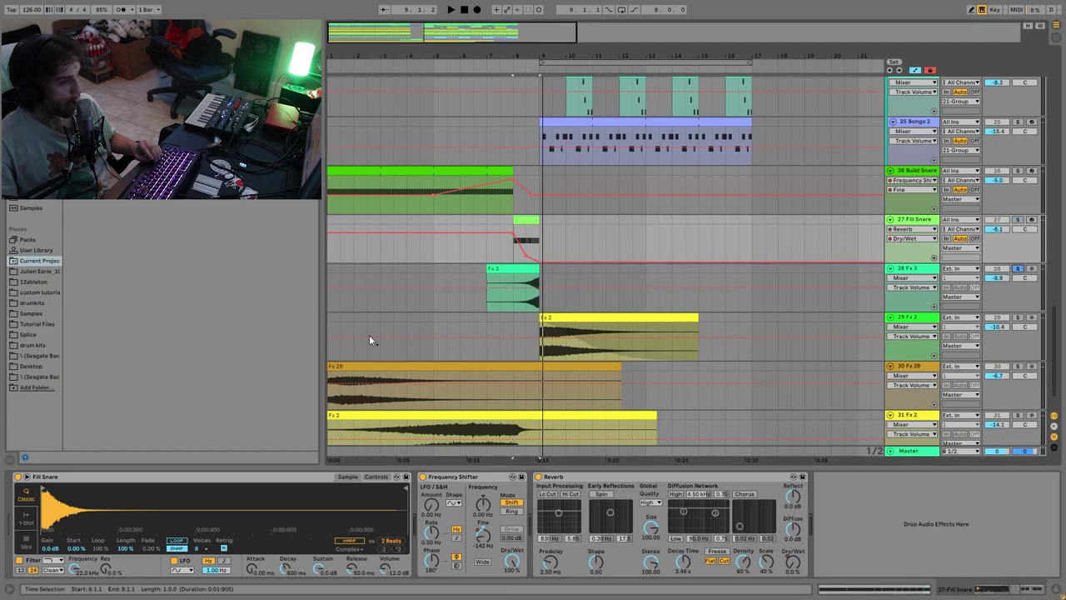
pyautogui.click(513, 296)
pyautogui.press('space')
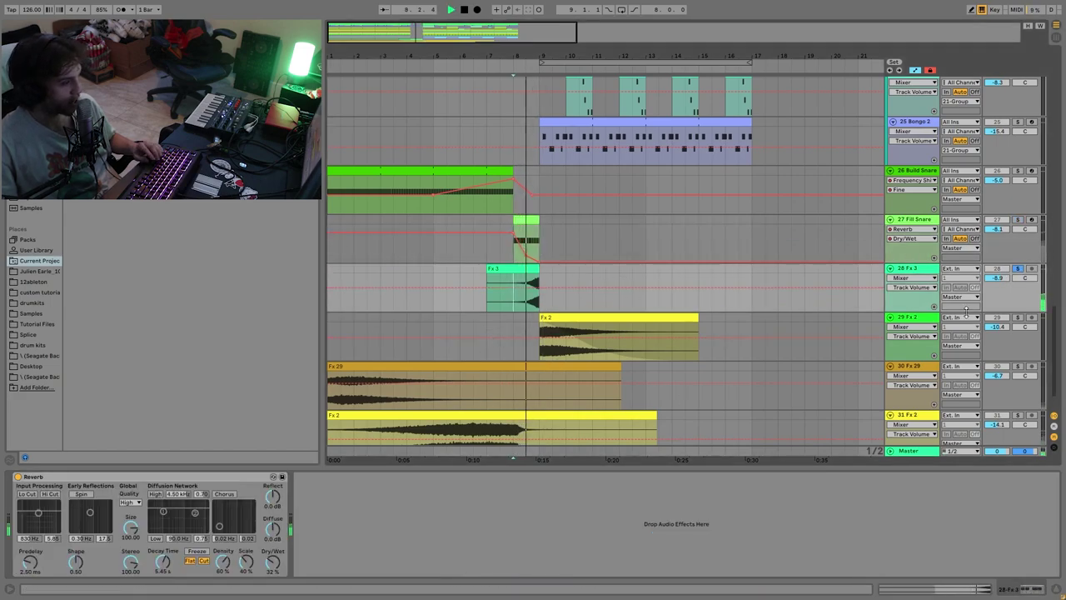
# Solo 29 Fx 2 and play its clip from 9.1.1.
pyautogui.click(1017, 318)
pyautogui.press('space')
pyautogui.click(568, 316)
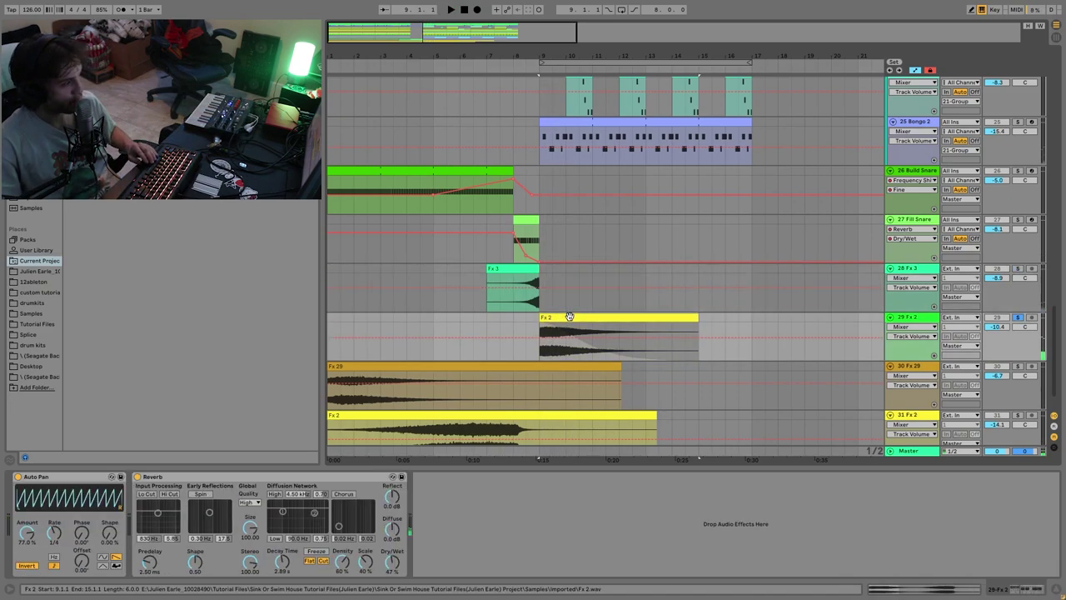
pyautogui.scroll(-1, 573, 323)
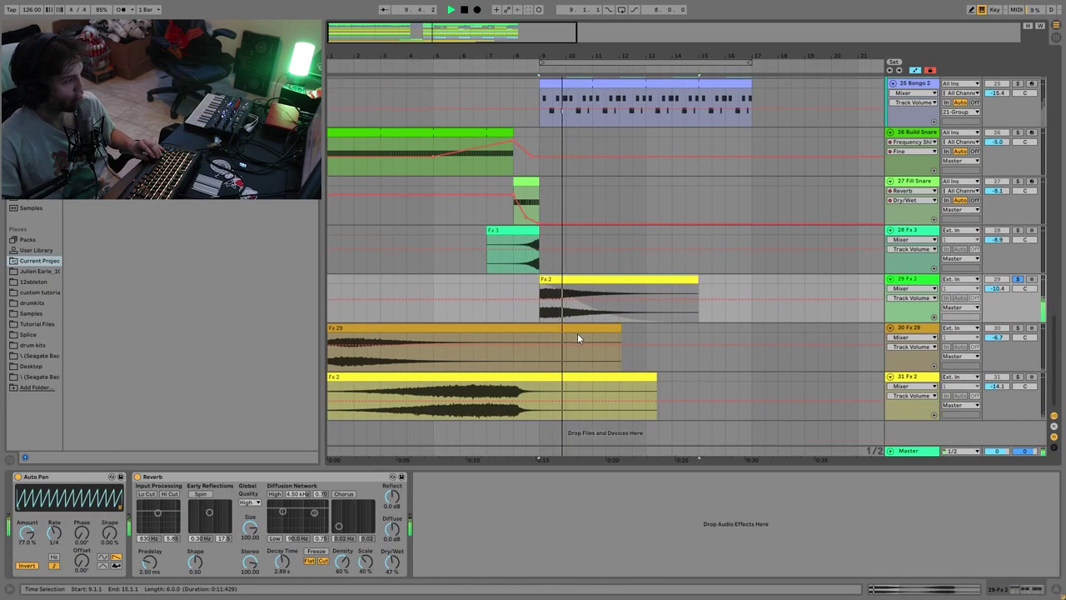
pyautogui.press('space')
# Solo 30 Fx 29, play its clip from 1.1.1, and clear the solo so all tracks play together.
pyautogui.click(408, 328)
pyautogui.click(884, 327)
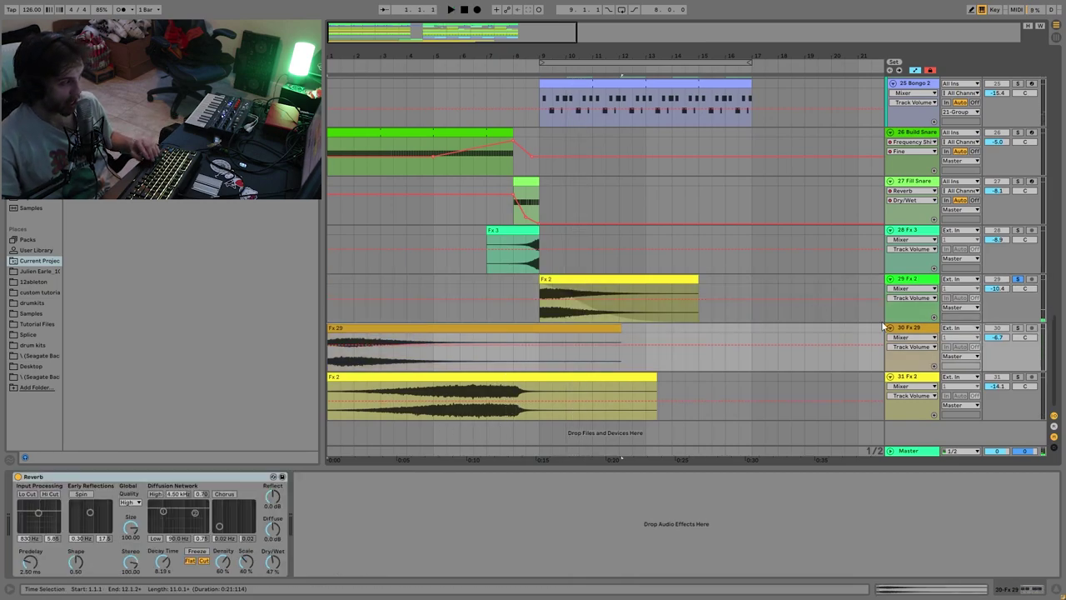
pyautogui.click(1017, 329)
pyautogui.press('space')
pyautogui.press('space')
pyautogui.press('space')
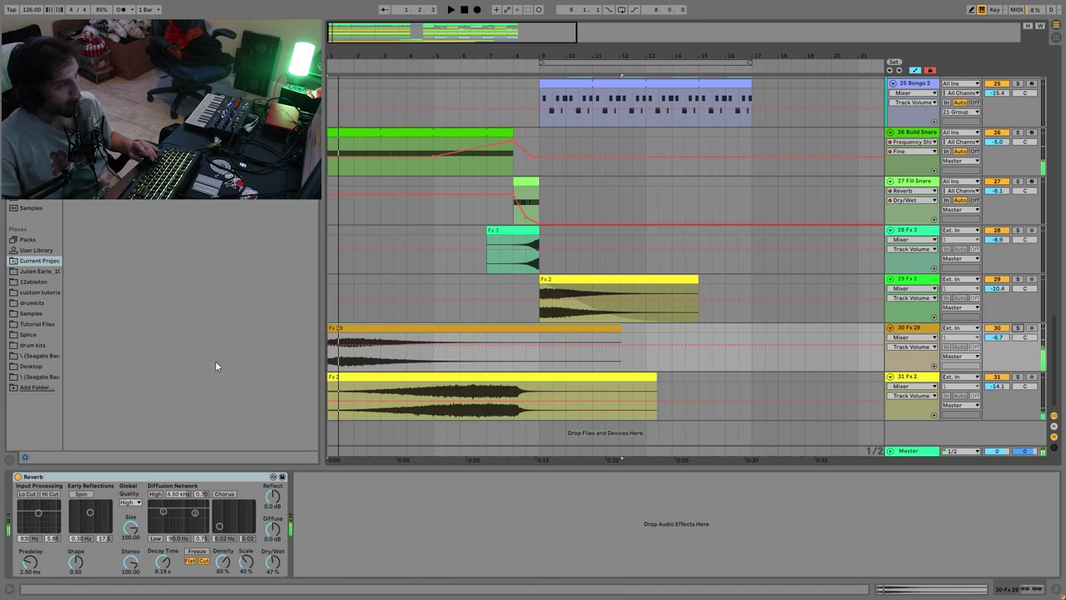
# Play the full arrangement from 6.3.1 into the drop and look over the hihat, percussion and effects tracks.
pyautogui.click(473, 395)
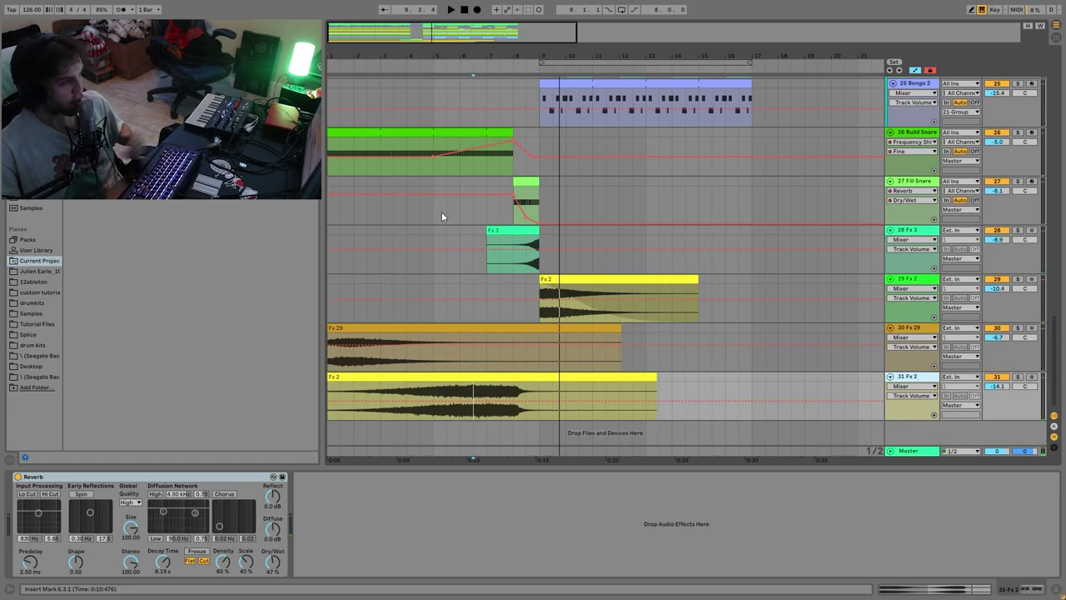
pyautogui.scroll(6, 442, 215)
pyautogui.scroll(4, 549, 167)
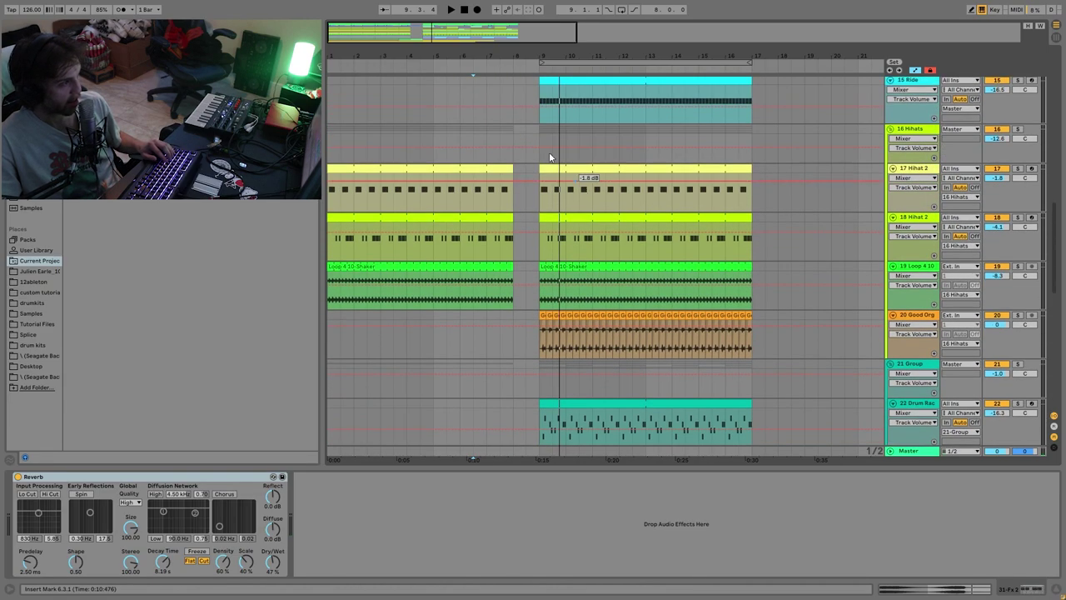
pyautogui.scroll(-3, 557, 215)
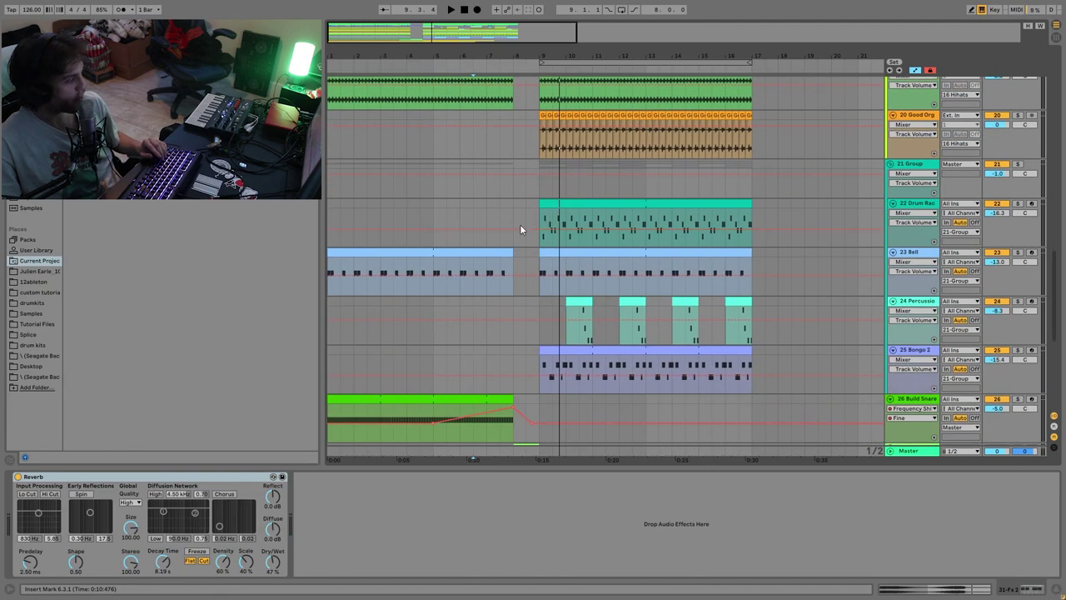
pyautogui.scroll(-6, 520, 224)
pyautogui.scroll(-1, 433, 333)
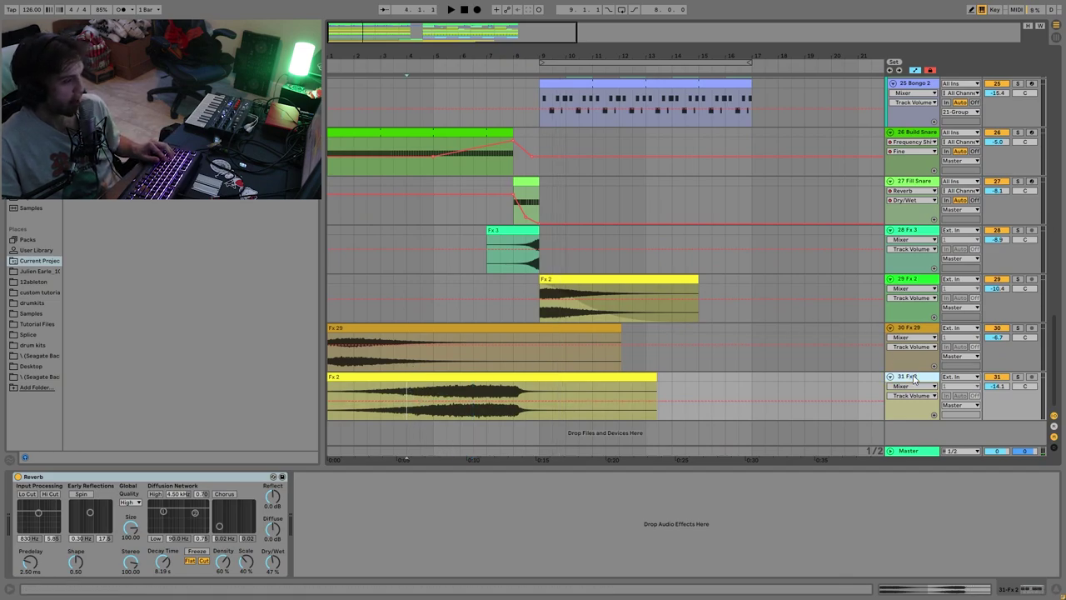
# Mute tracks 26 Build Snare through 31 Fx 2, play from 4.1.1 into the drop, and unmute them.
pyautogui.click(911, 135)
pyautogui.press('a')
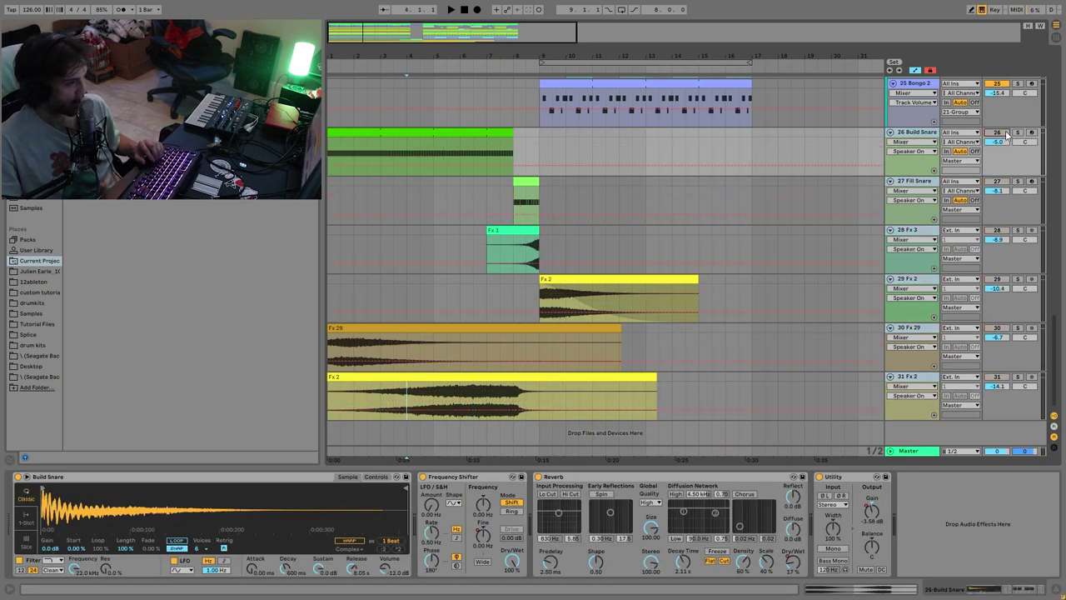
pyautogui.press('space')
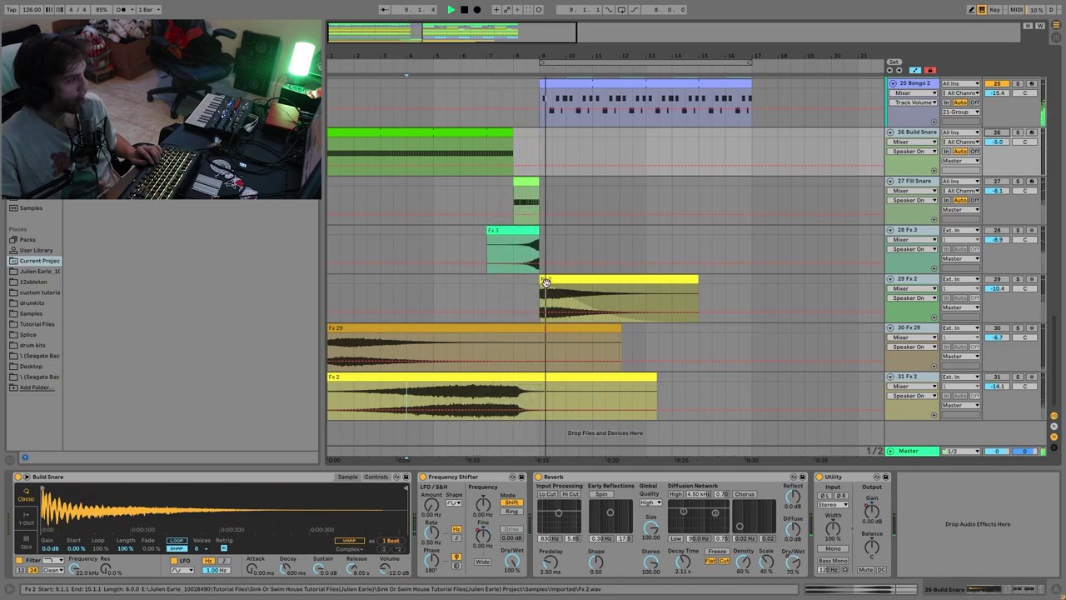
pyautogui.press('space')
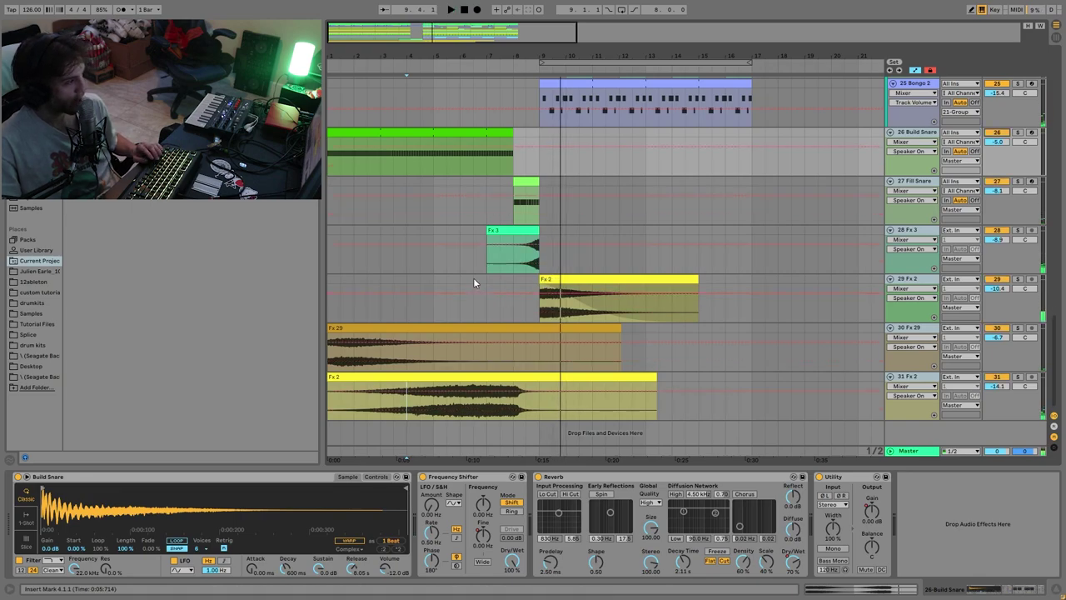
# Play the transition from 7.1.1 with the build snare and effects tracks active for comparison.
pyautogui.click(485, 283)
pyautogui.press('space')
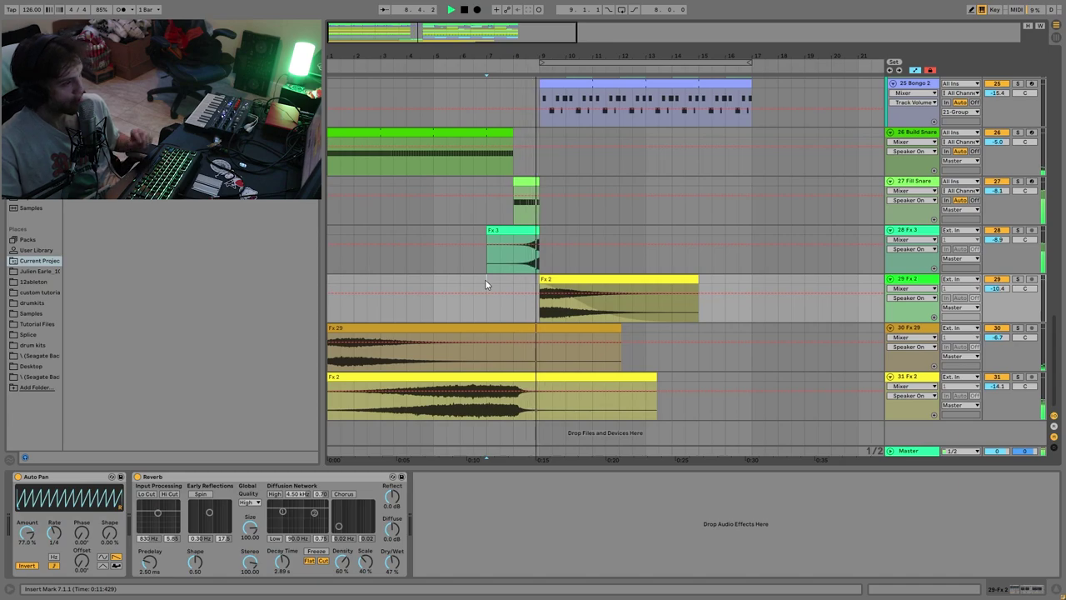
pyautogui.scroll(4, 658, 358)
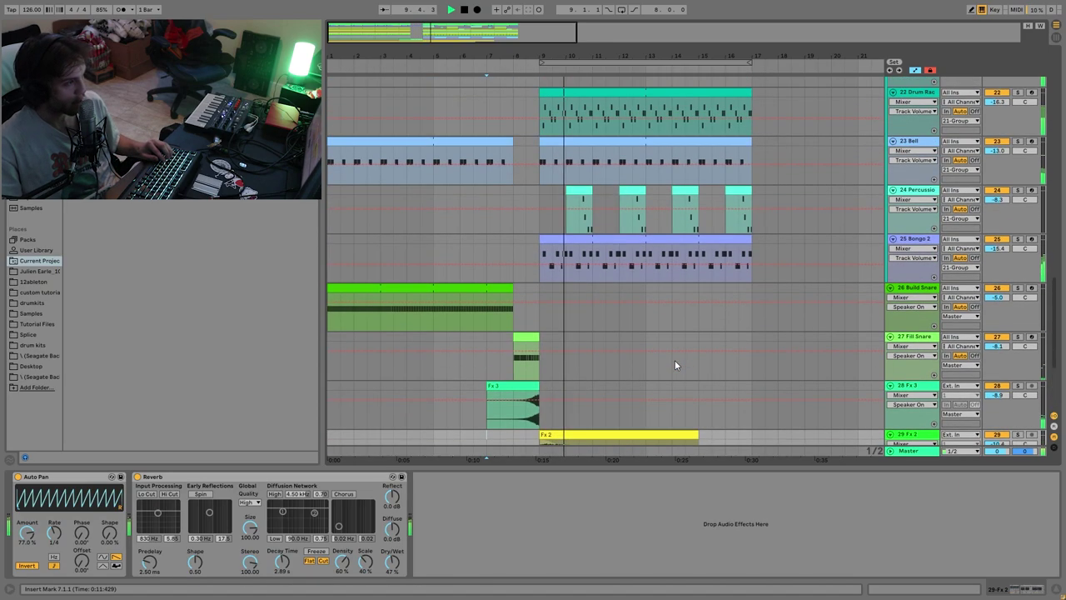
pyautogui.scroll(-4, 674, 359)
pyautogui.scroll(4, 683, 347)
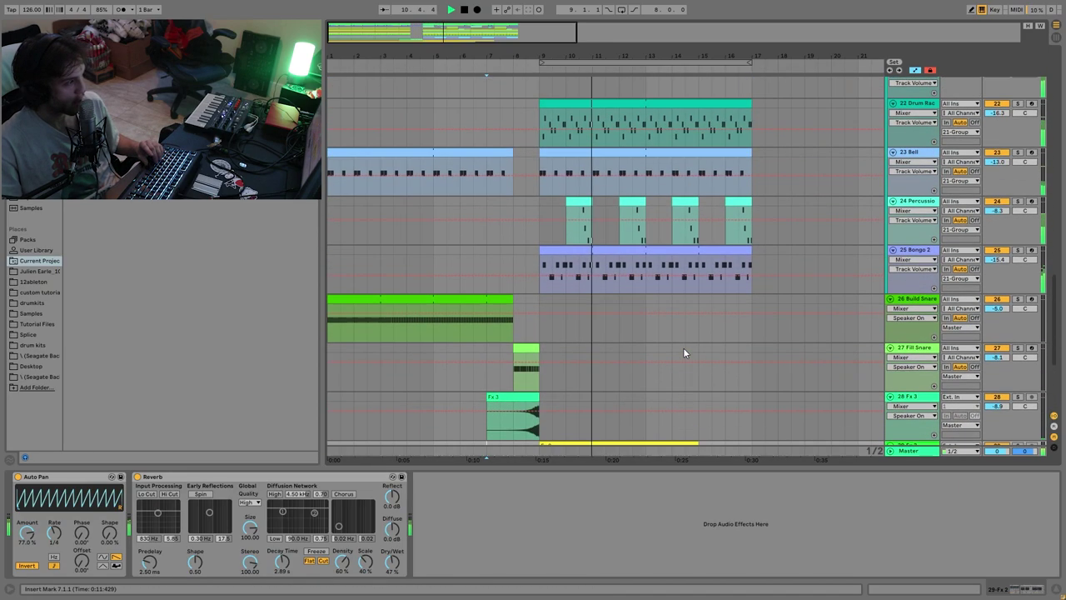
pyautogui.scroll(-3, 683, 349)
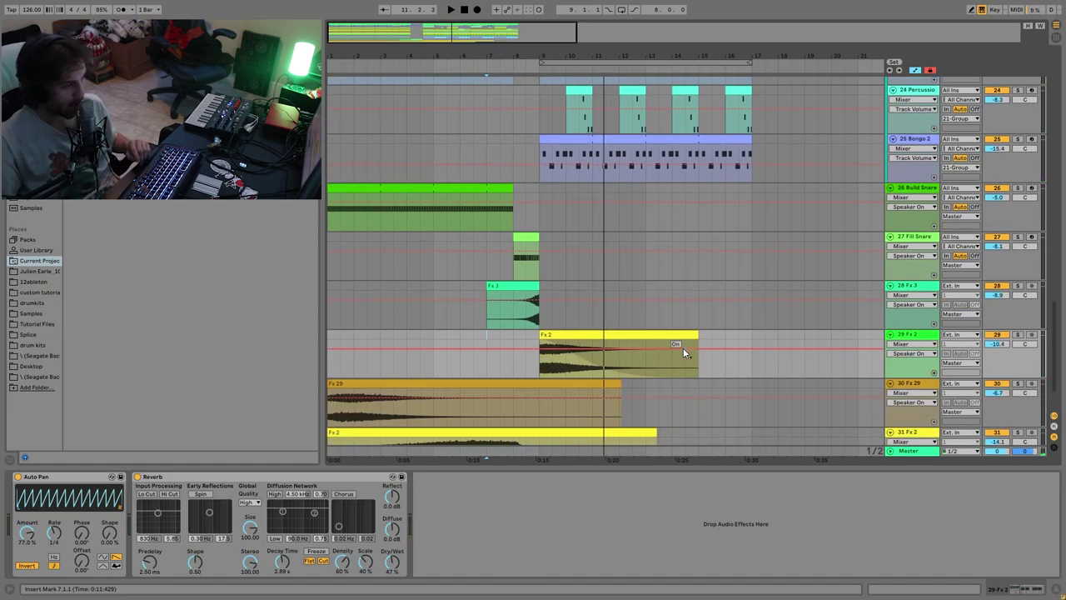
pyautogui.scroll(-2, 683, 347)
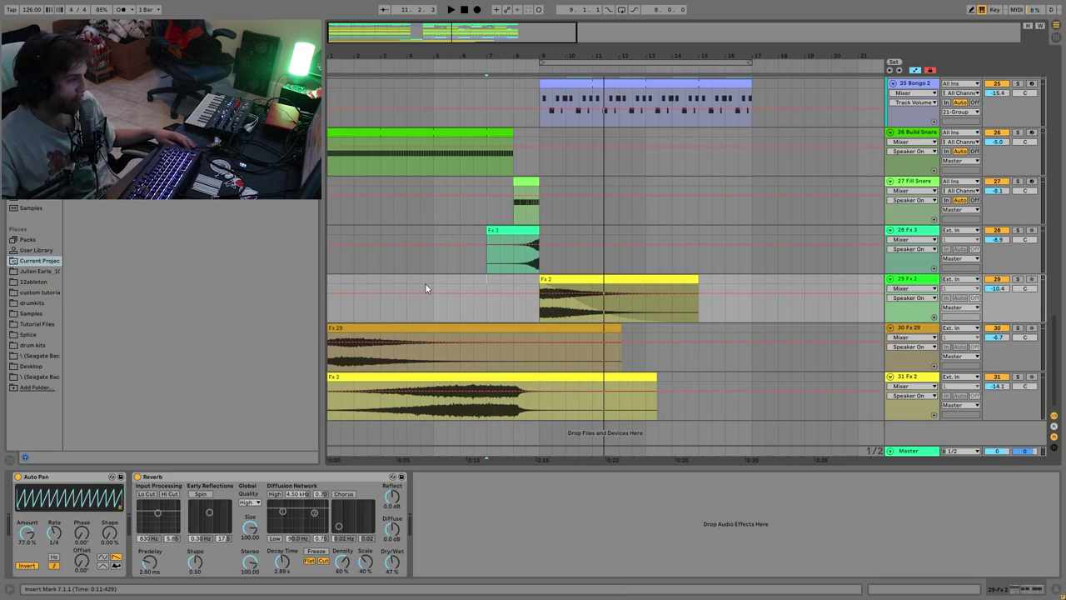
# Show the Build Snare clip's devices and replay the full mix from 7.1.1 into the drop.
pyautogui.click(442, 143)
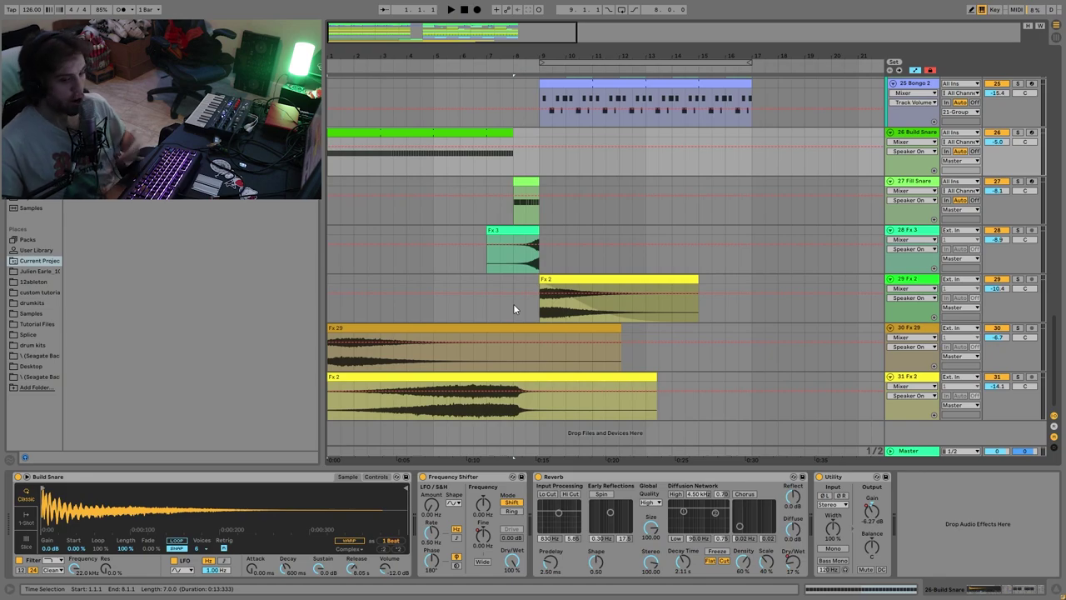
pyautogui.click(487, 124)
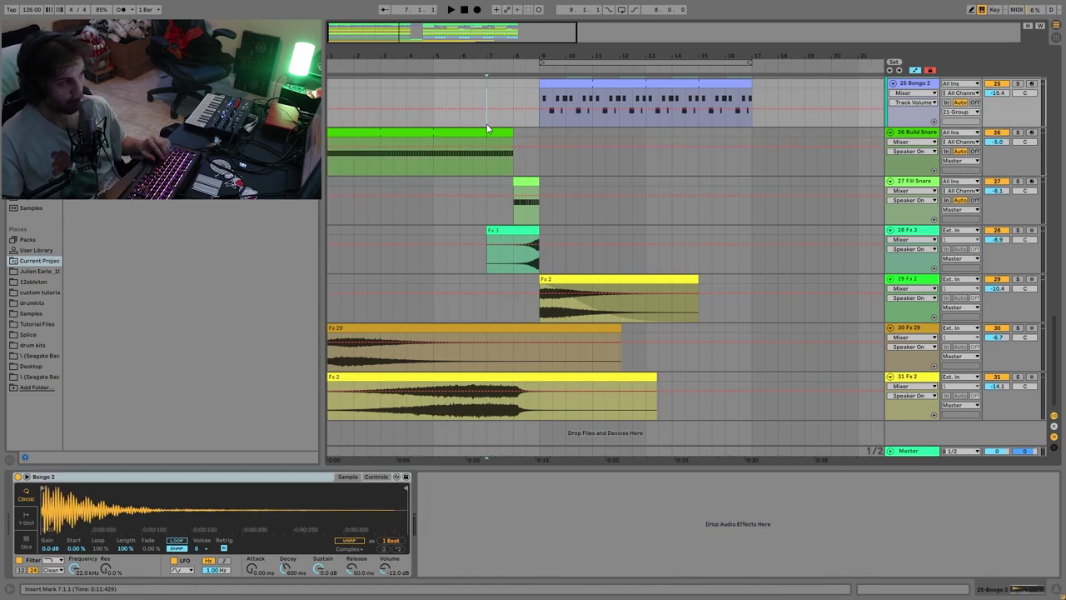
pyautogui.press('space')
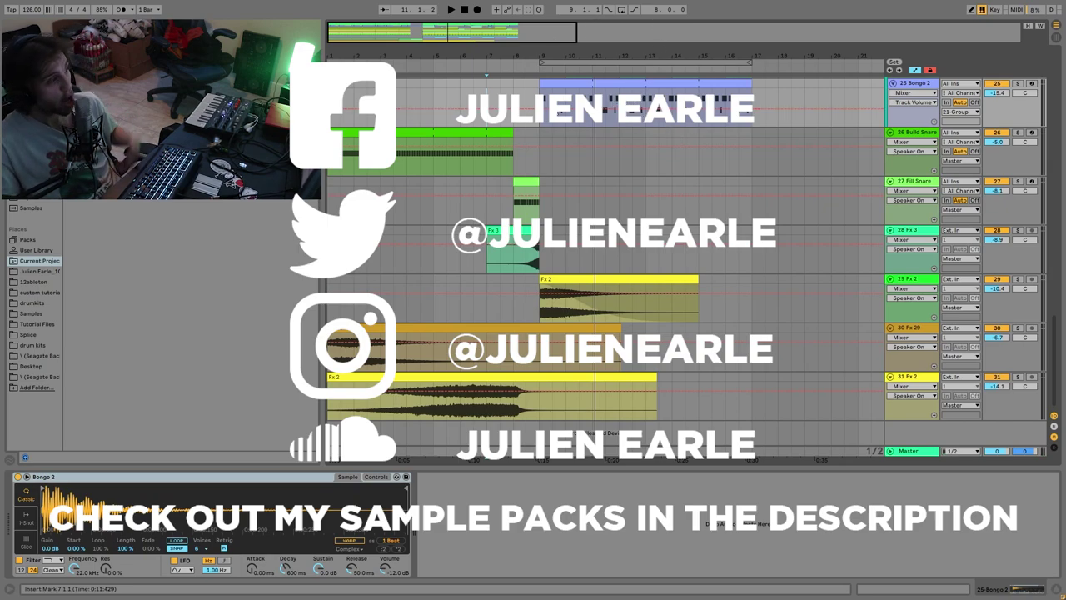
# Show the Auto Filter on 1 Group, place the insert marker at 7.1.1, and review the synth and drum tracks.
pyautogui.scroll(10, 593, 289)
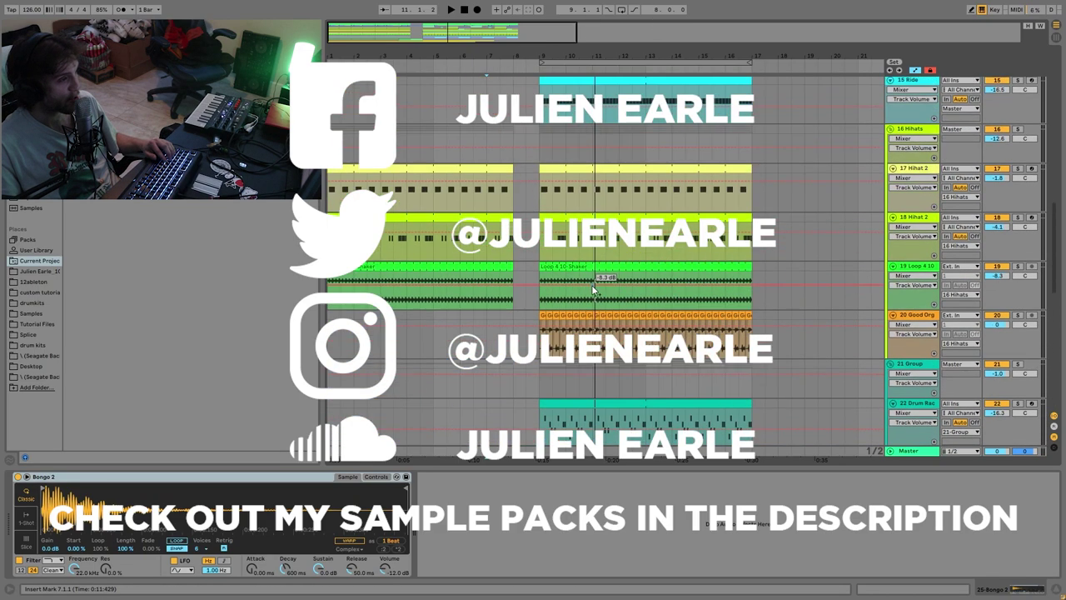
pyautogui.scroll(10, 594, 289)
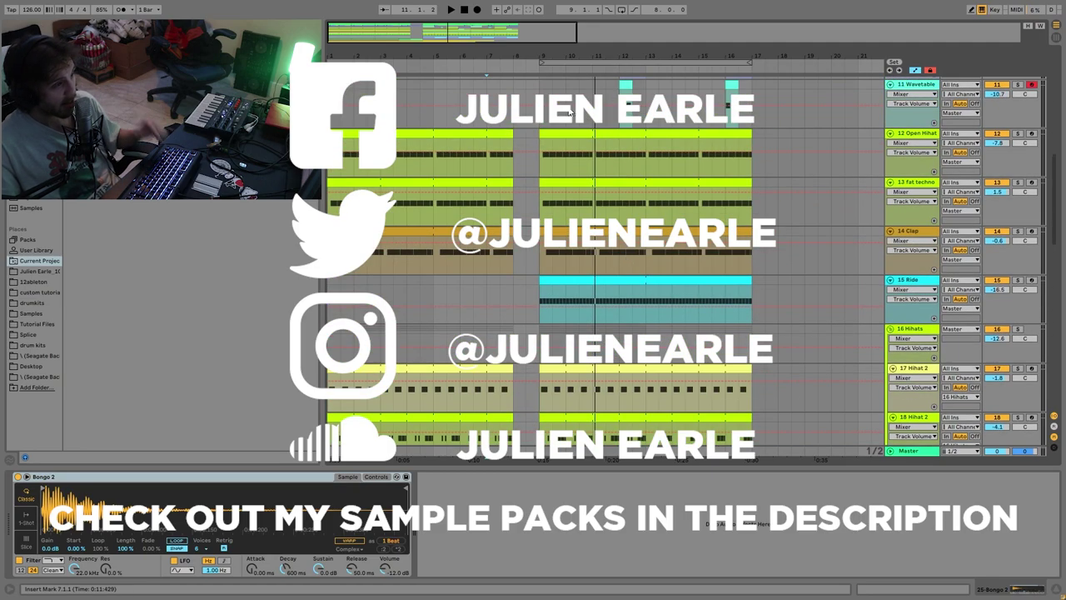
pyautogui.scroll(5, 791, 194)
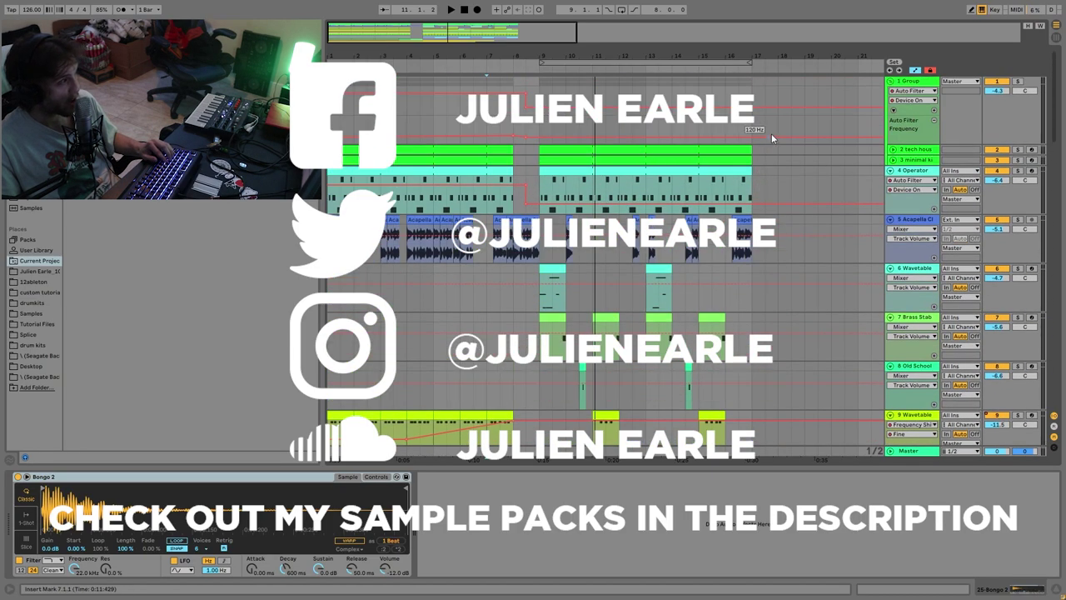
pyautogui.click(910, 81)
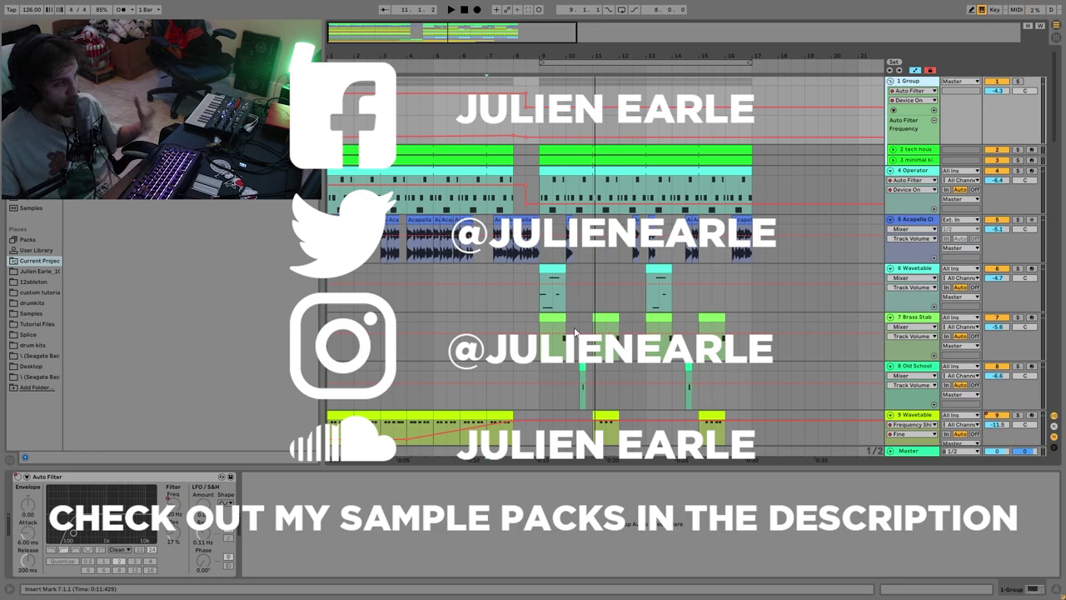
pyautogui.click(490, 125)
pyautogui.scroll(-10, 533, 250)
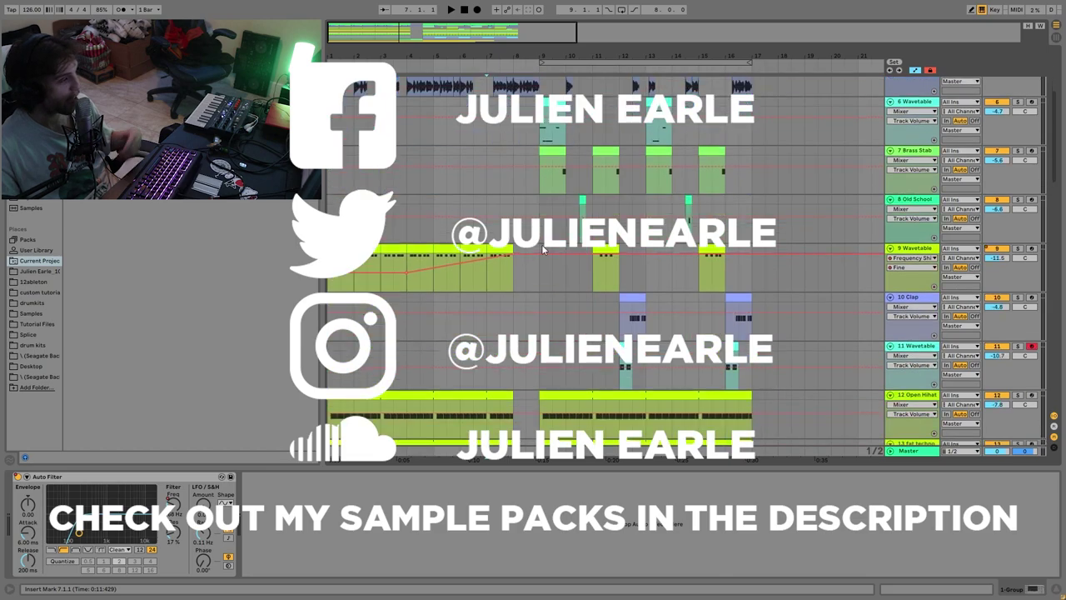